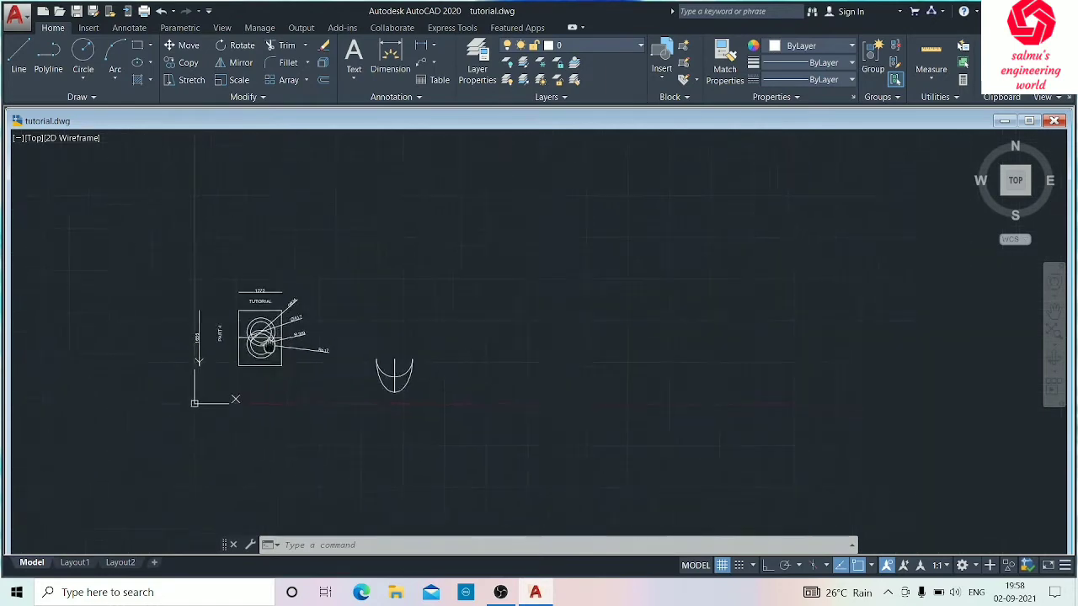
Step: Erase all existing objects from the drawing and save the empty file
mouse_move(356, 308)
middle_down()
mouse_move(274, 317)
mouse_move(216, 308)
mouse_move(733, 380)
mouse_move(452, 281)
middle_up()
scroll(216, 277, down, 4)
mouse_move(384, 276)
mouse_down()
mouse_move(391, 270)
mouse_move(212, 309)
mouse_move(397, 294)
mouse_move(397, 365)
mouse_up()
key(Delete)
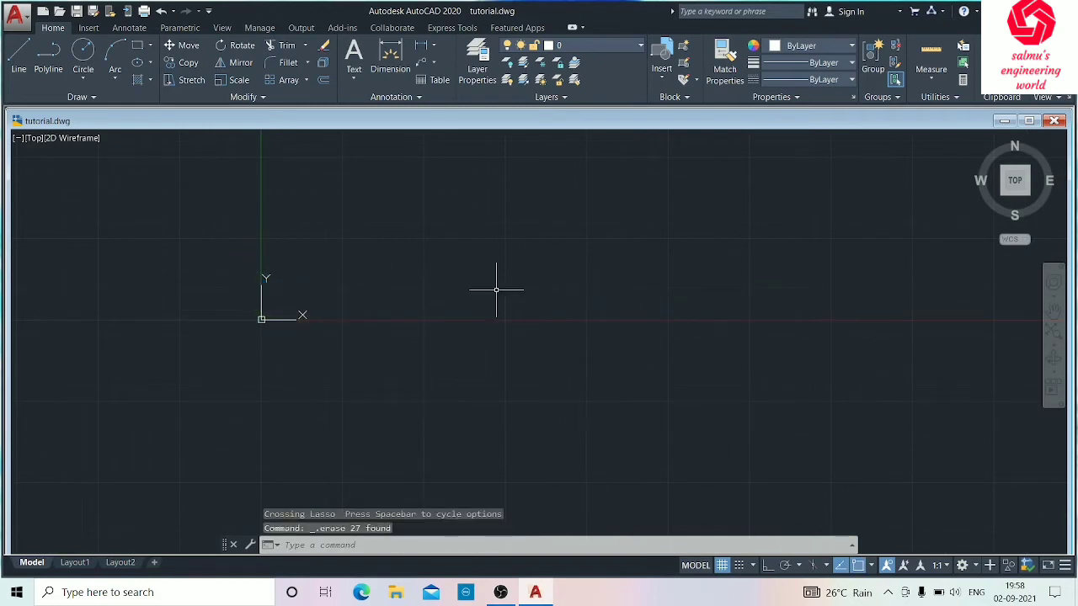
key(ctrl+s)
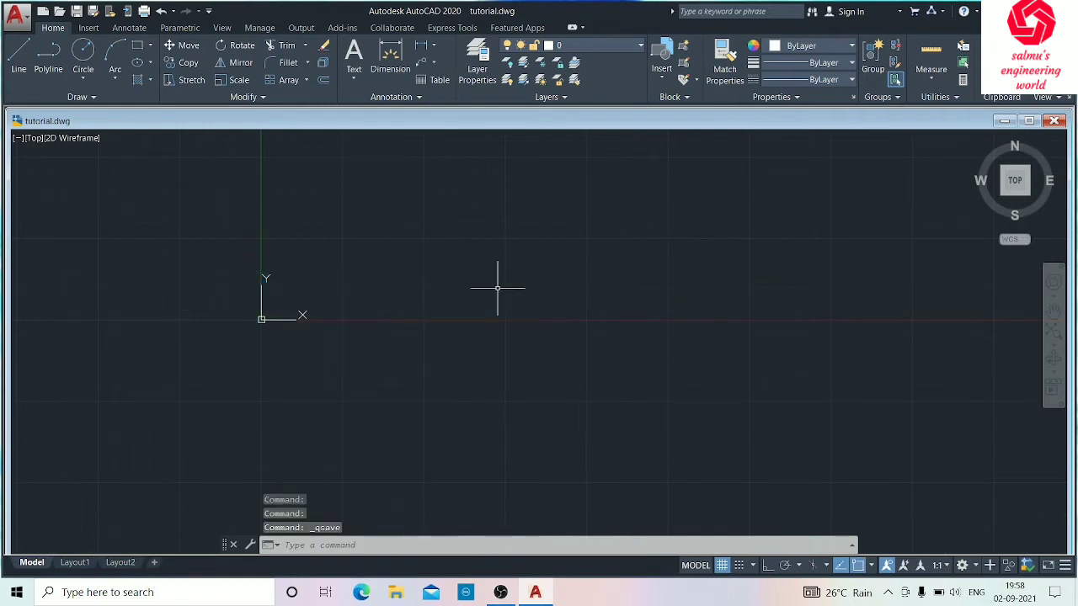
Step: Check the length, angle and insertion scale settings of the drawing units and accept them
scroll(497, 289, down, 5)
mouse_move(498, 289)
middle_down()
mouse_move(376, 313)
mouse_move(375, 290)
mouse_move(240, 387)
middle_up()
scroll(375, 289, up, 2)
scroll(376, 289, down, 1)
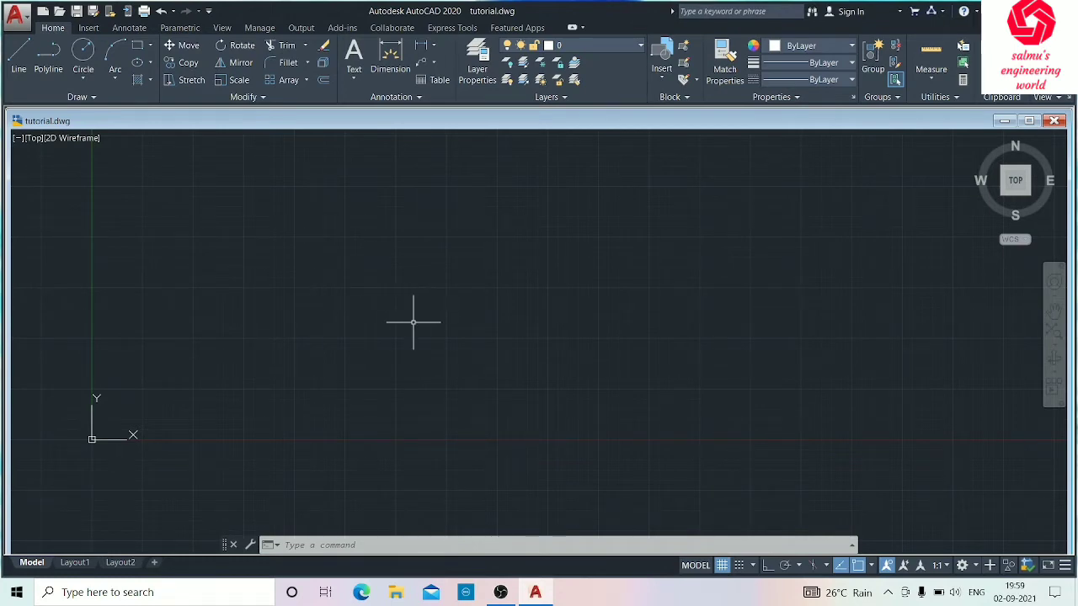
click(325, 545)
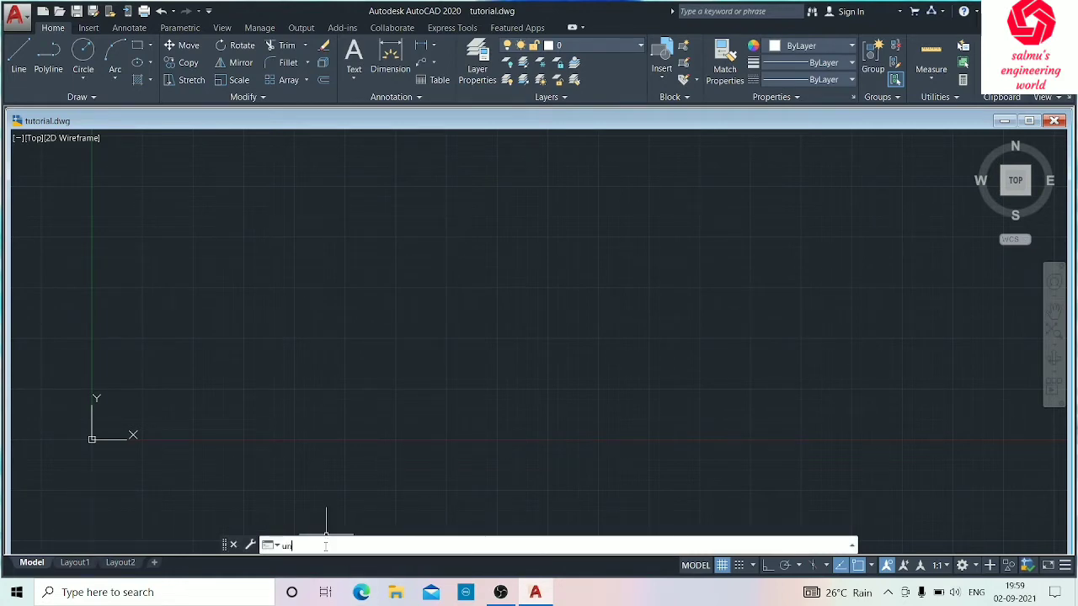
text(UN)
key(Return)
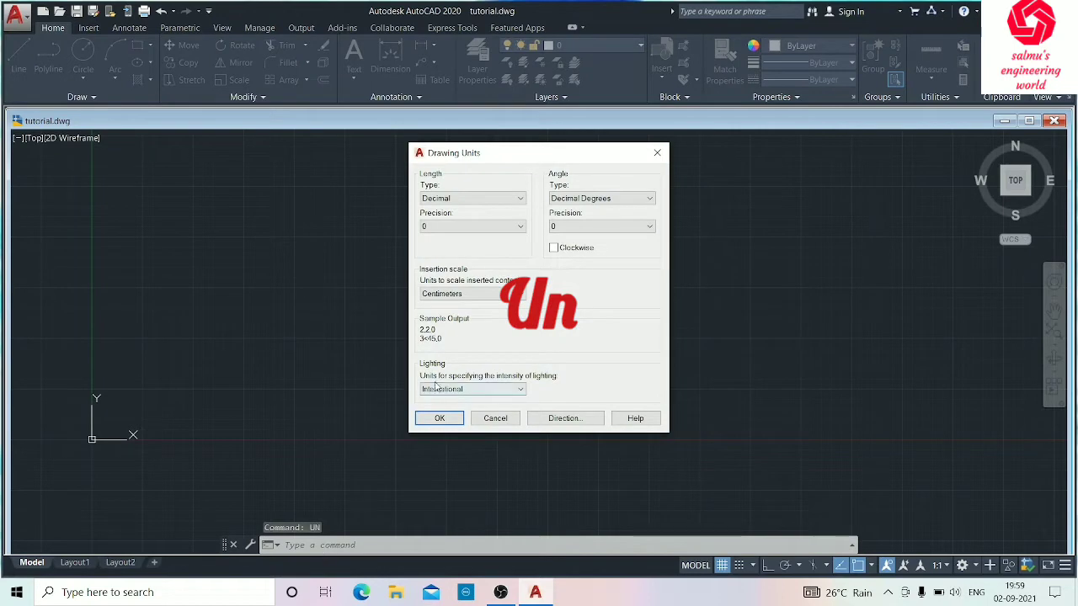
click(438, 418)
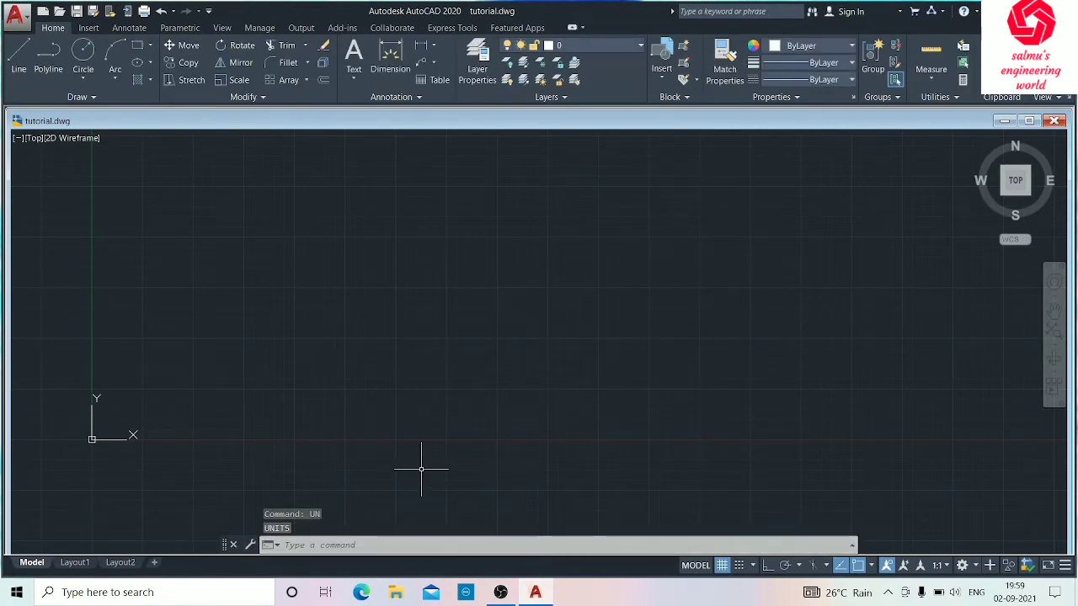
text(XL)
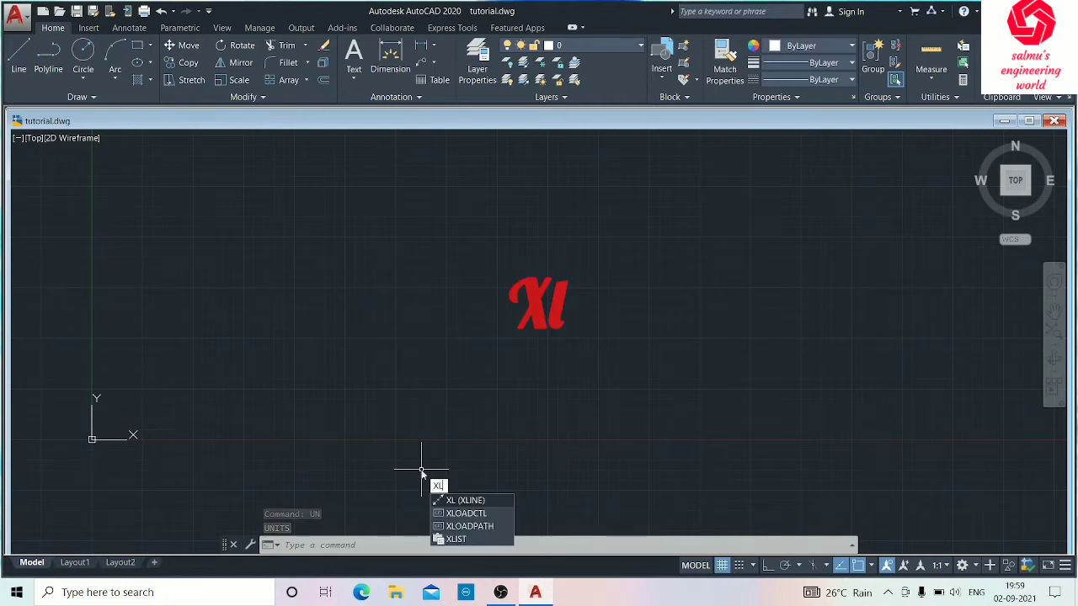
key(Return)
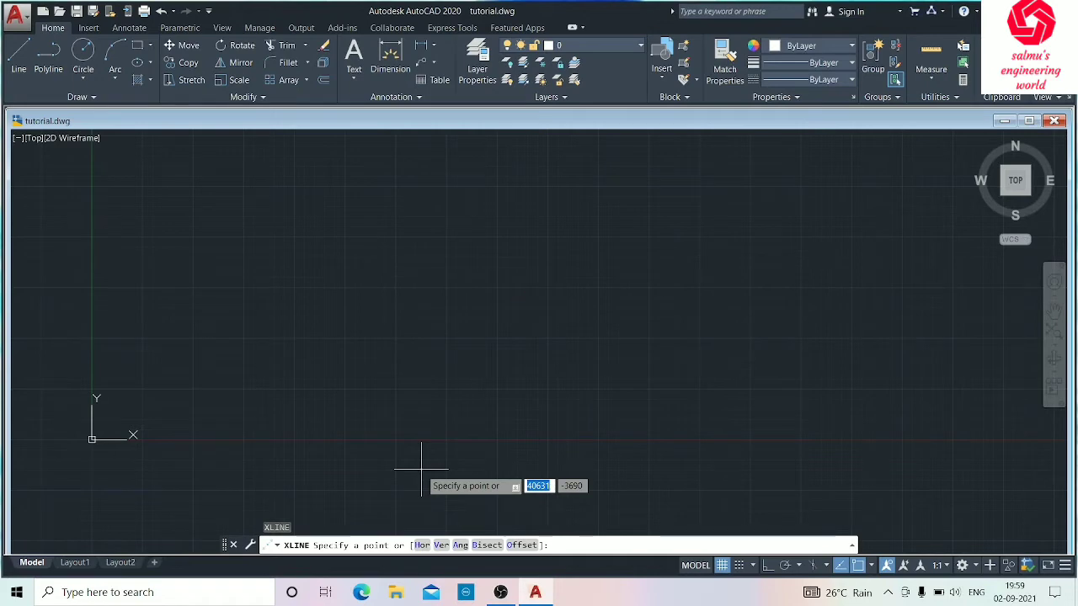
text(h)
key(Return)
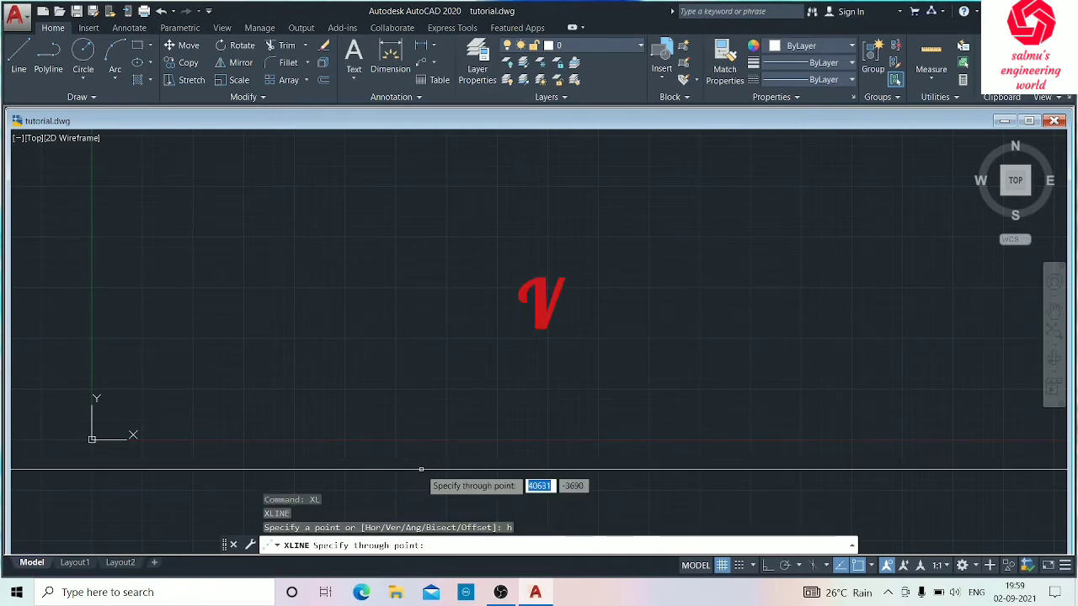
key(Return)
text(h)
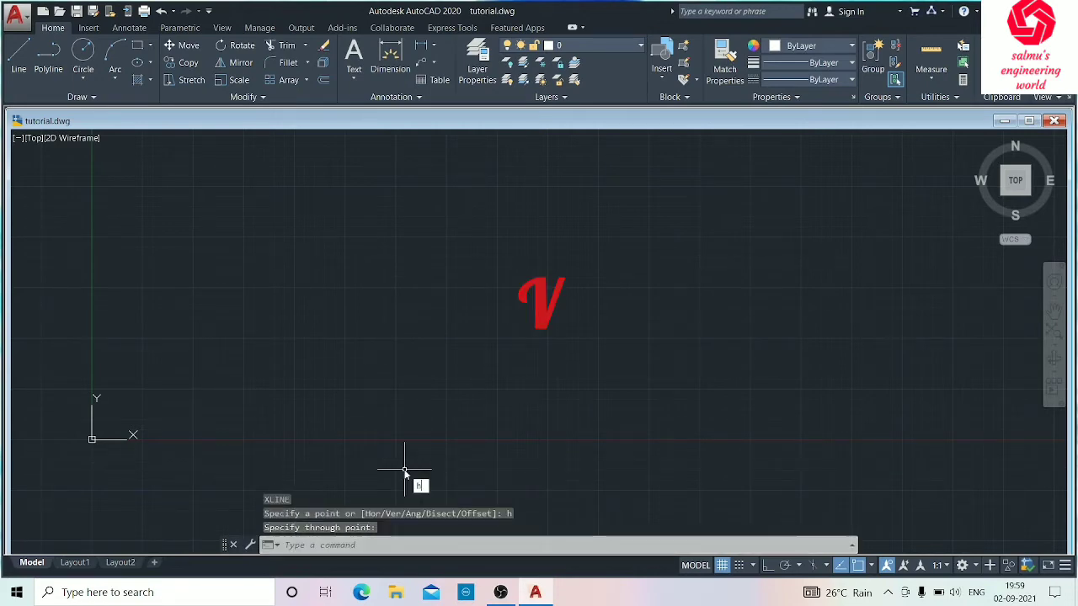
key(Return)
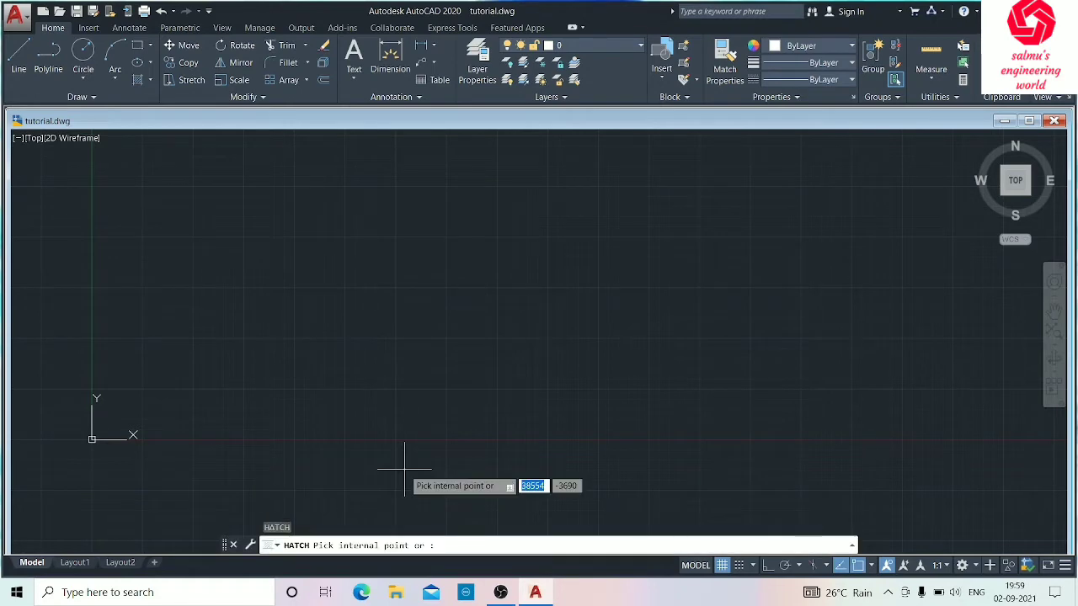
key(Escape)
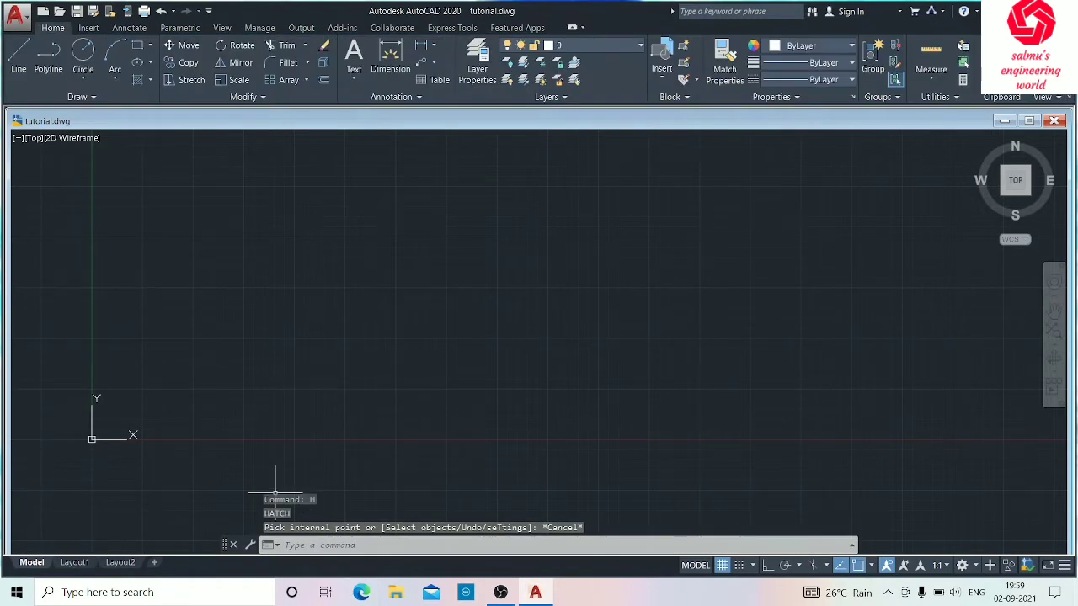
Step: Draw a horizontal construction line a little above the X axis, at a height of about 6100
text(xl)
key(Return)
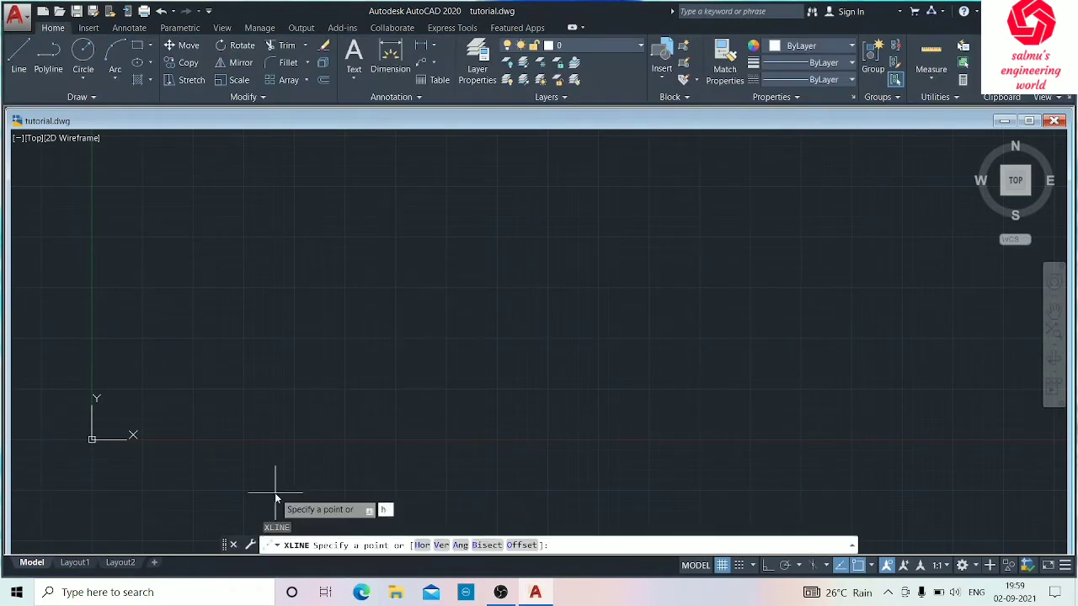
text(h)
key(Return)
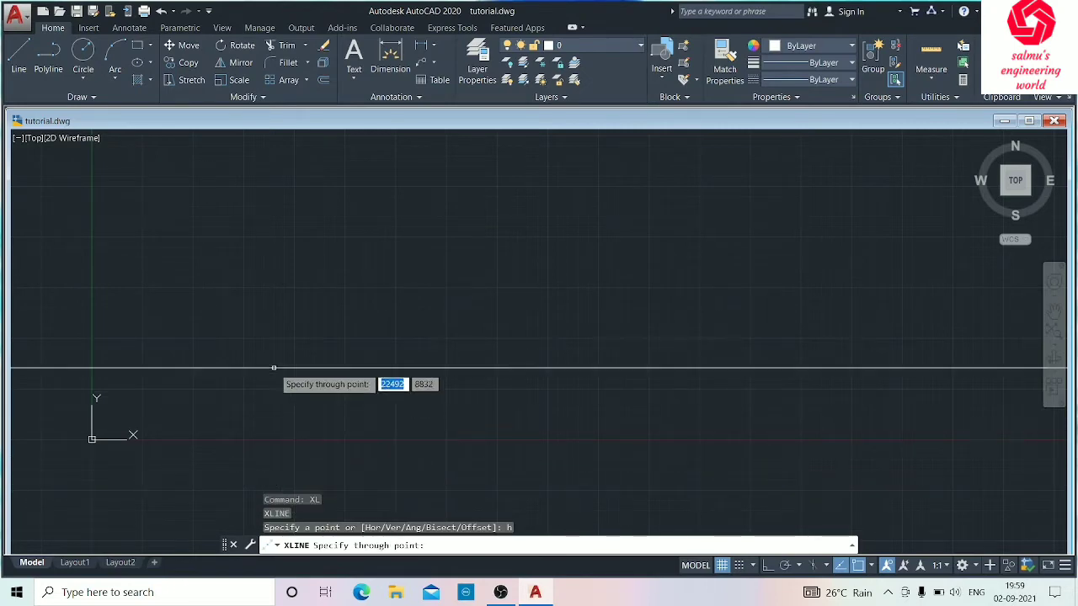
click(274, 389)
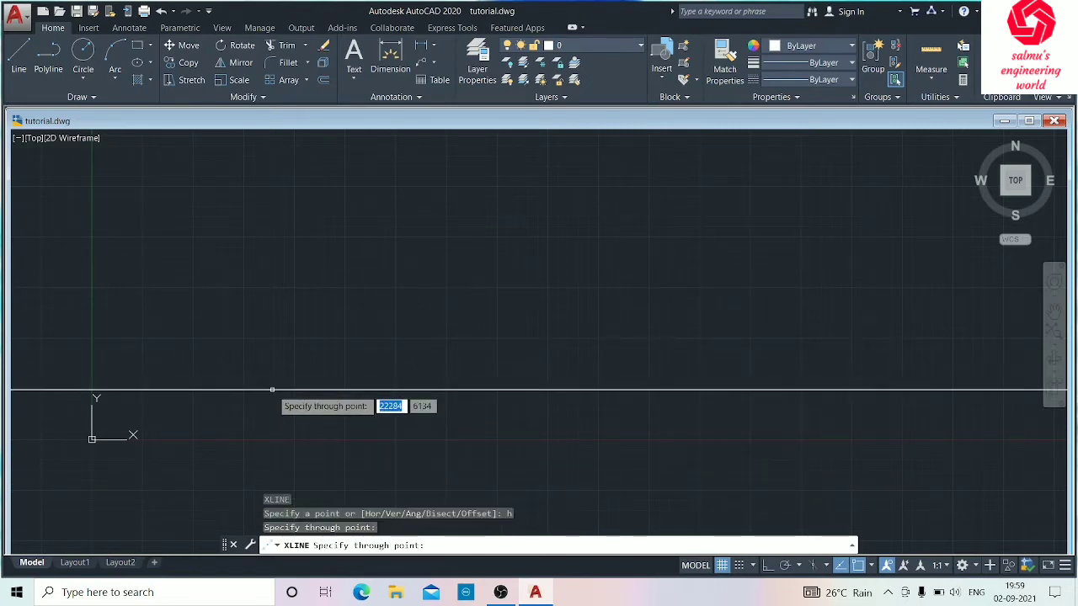
key(Return)
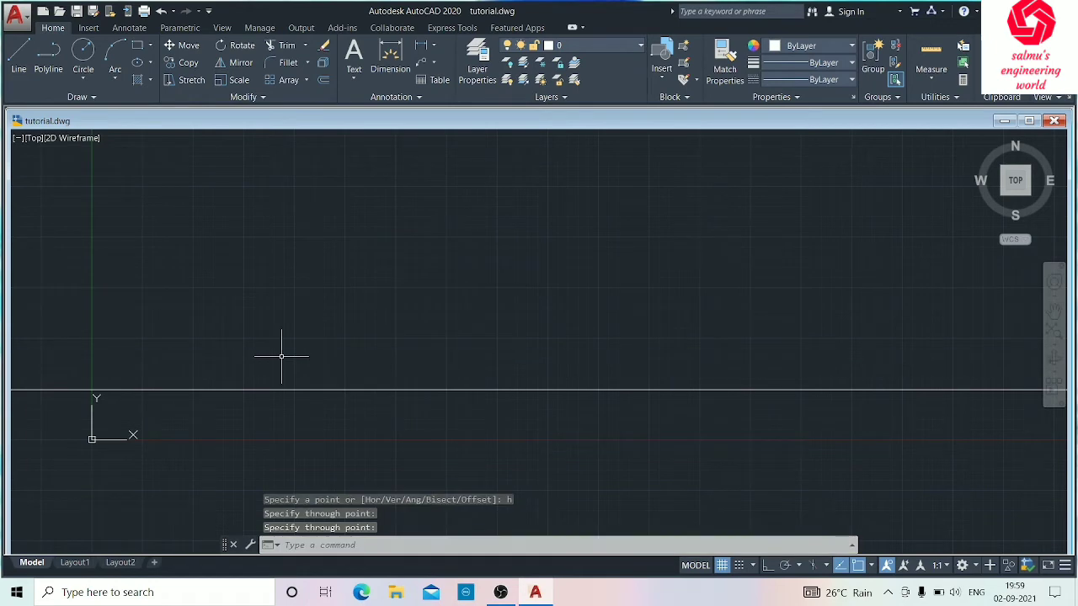
Step: Draw a vertical construction line on the positive X side of the origin, crossing the horizontal construction line
key(Return)
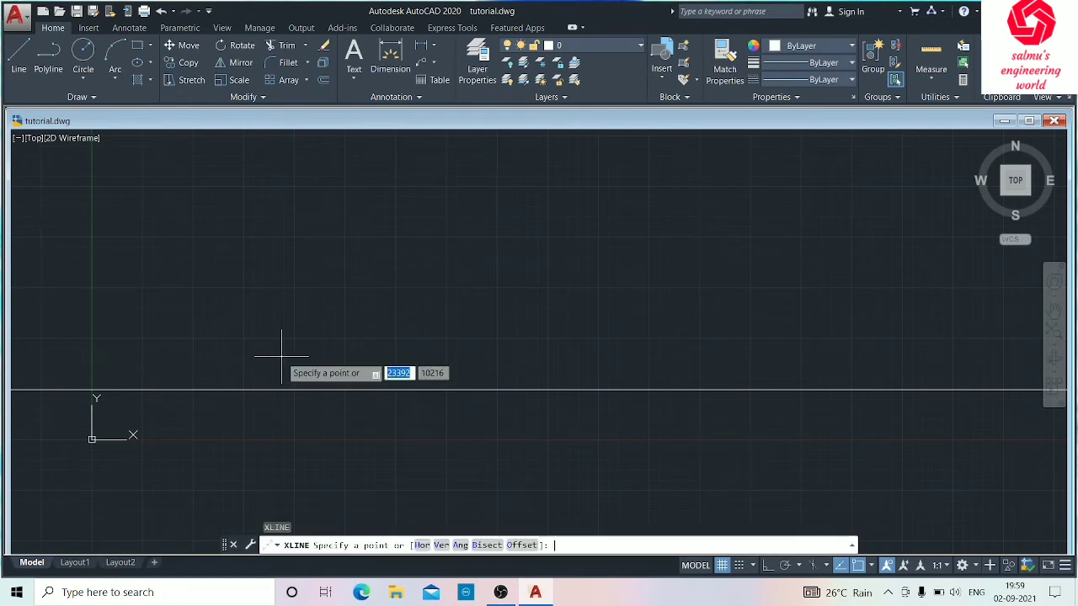
text(v)
key(Return)
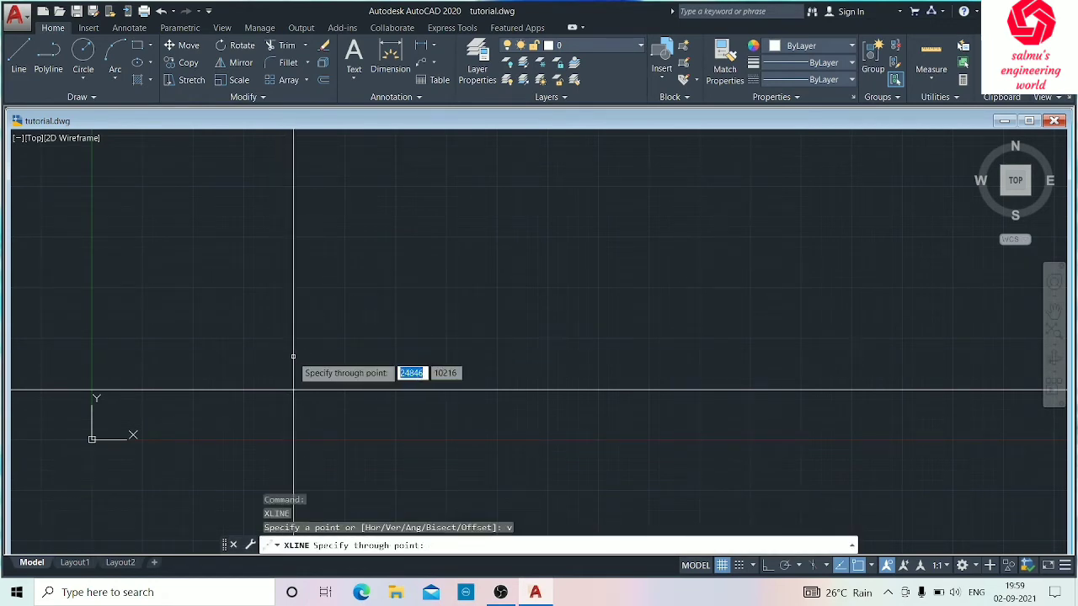
click(242, 354)
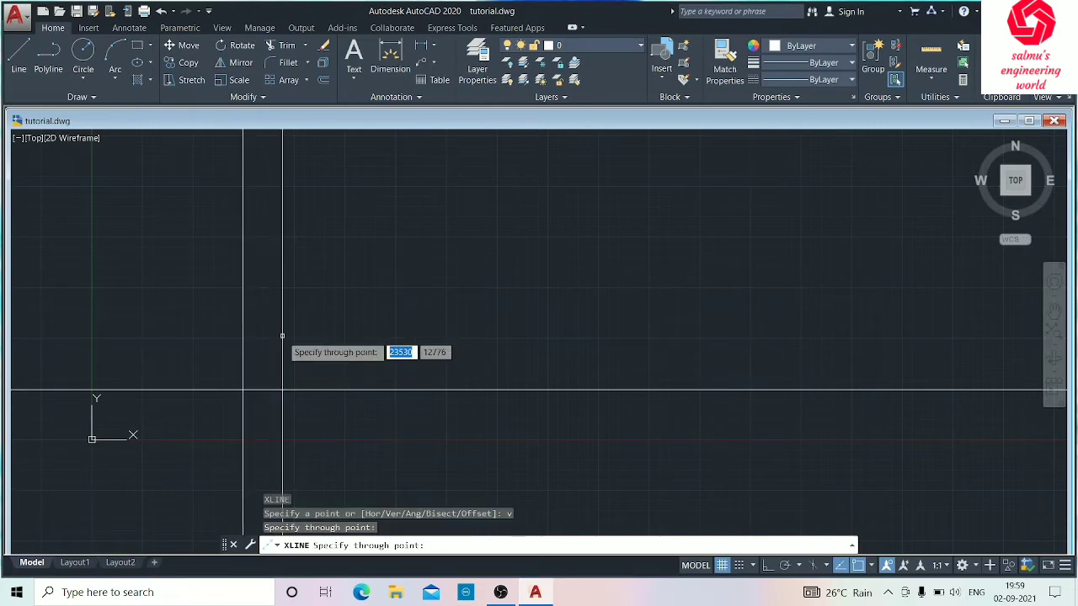
key(Escape)
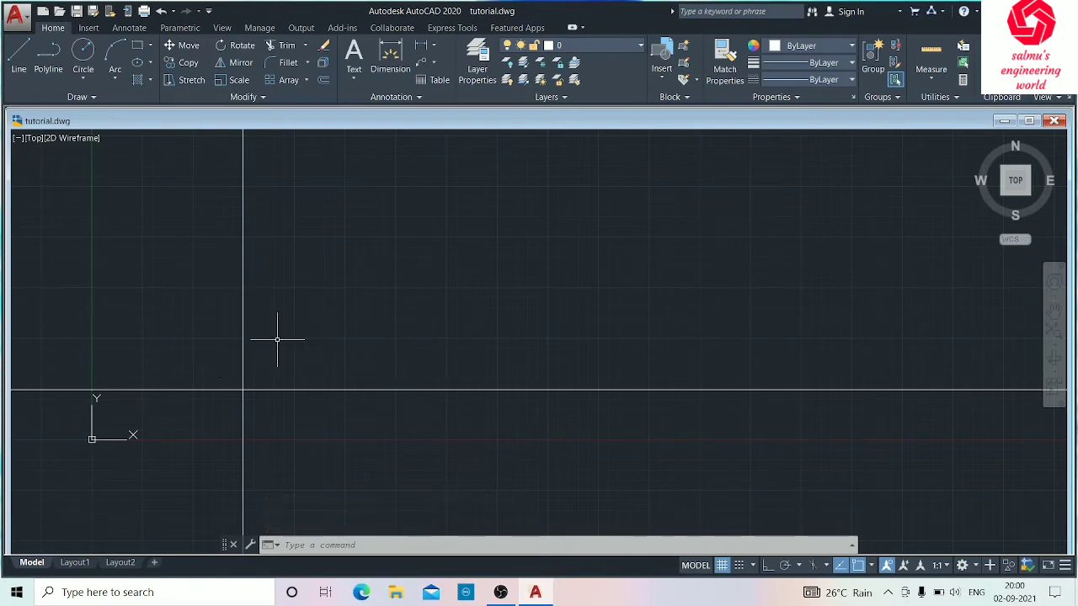
Step: Offset the vertical construction line by 24 towards positive X
scroll(278, 339, down, 4)
middle_drag(277, 337, 210, 338)
scroll(158, 362, up, 4)
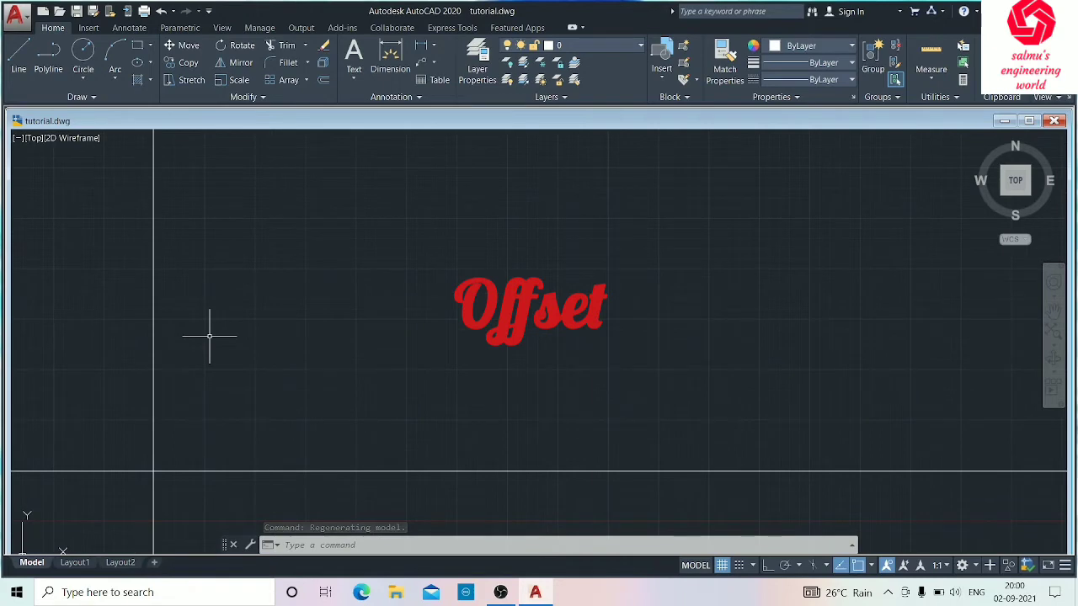
text(o)
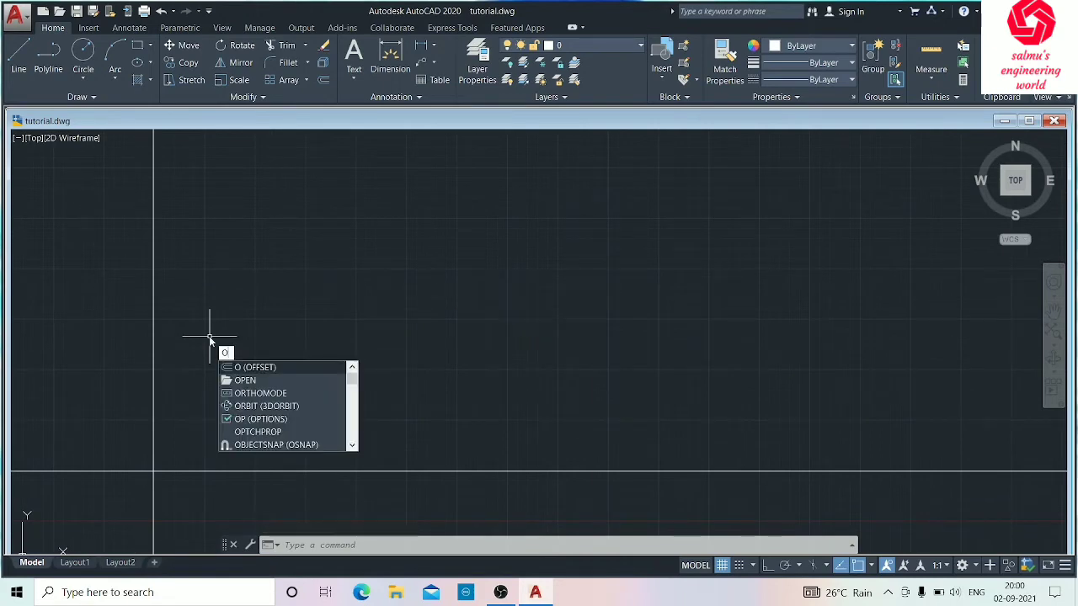
key(Return)
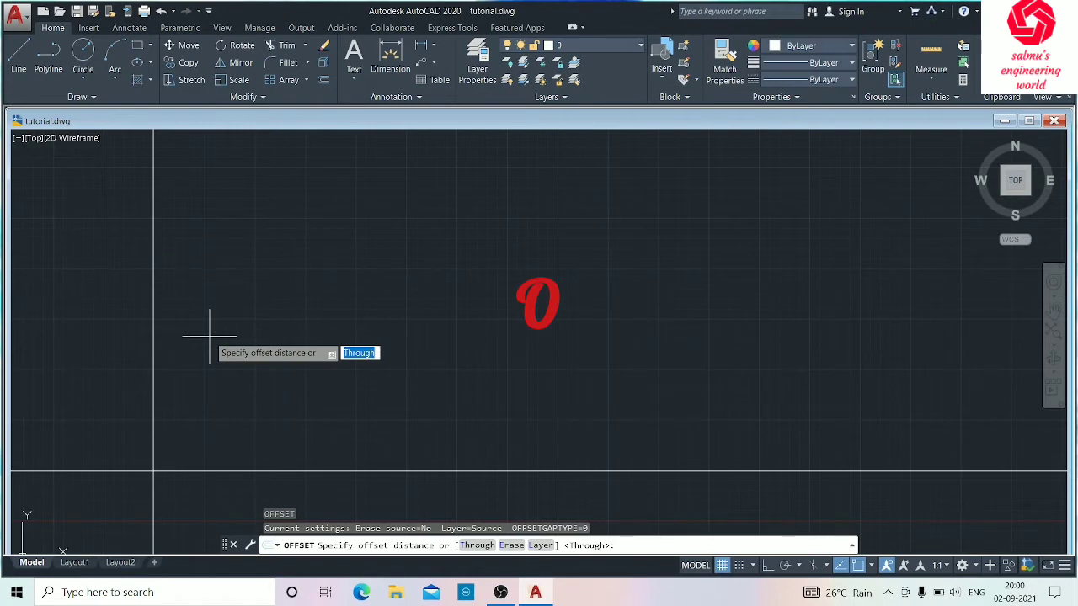
text(24)
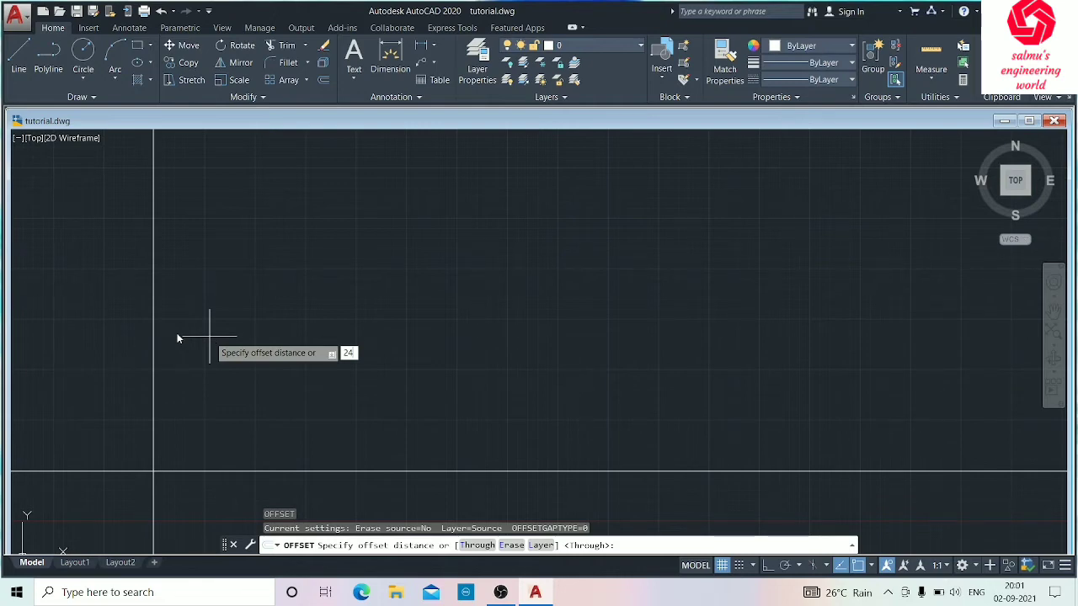
key(Return)
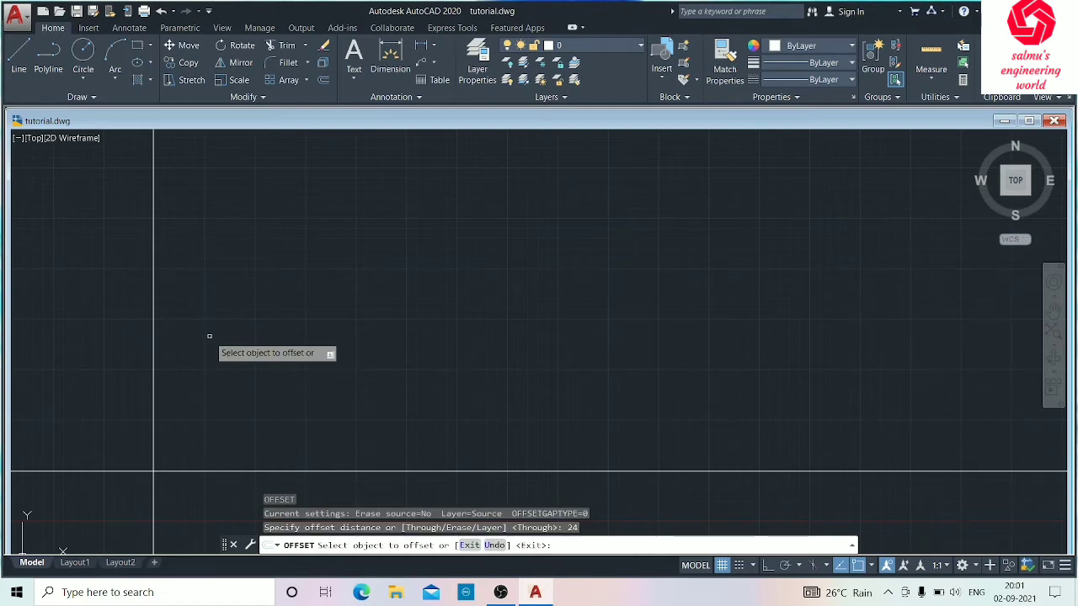
click(152, 331)
click(197, 323)
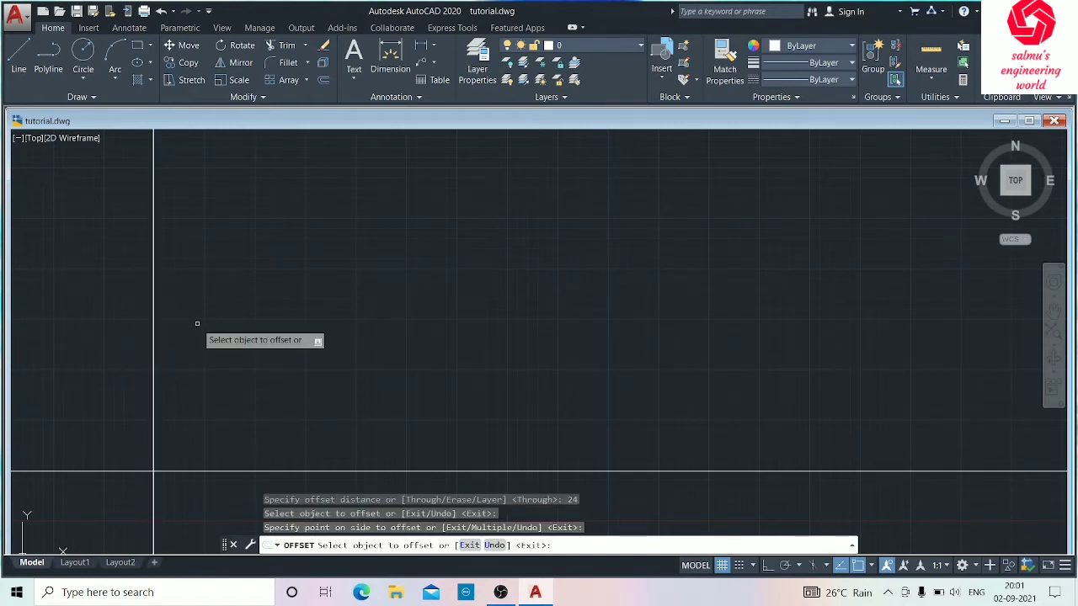
Step: Offset the horizontal construction line upward by the same distance of 24
scroll(205, 434, up, 6)
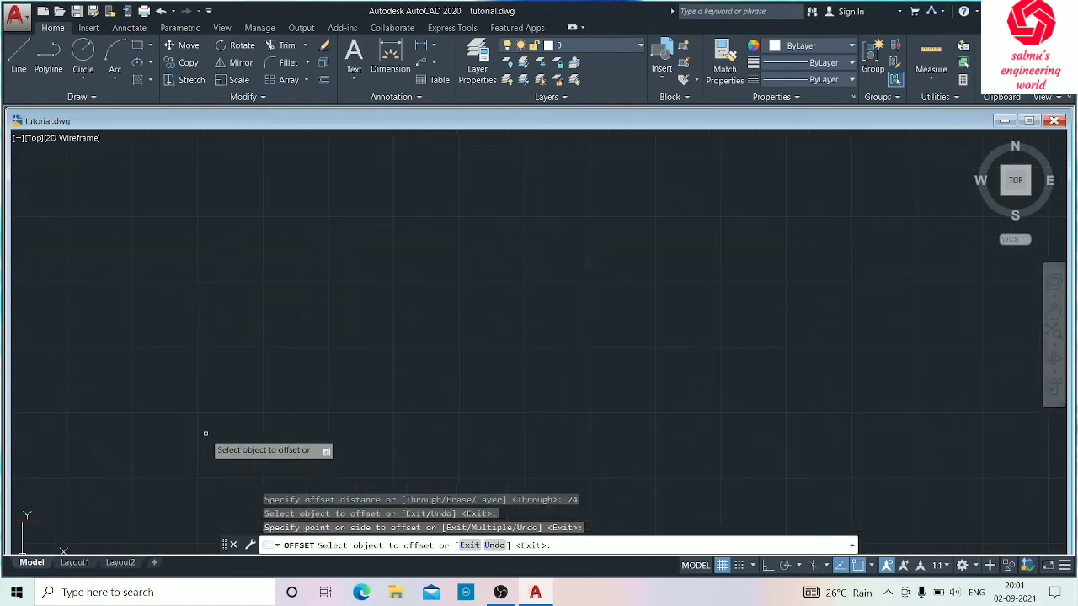
middle_drag(153, 423, 358, 335)
middle_drag(119, 386, 261, 278)
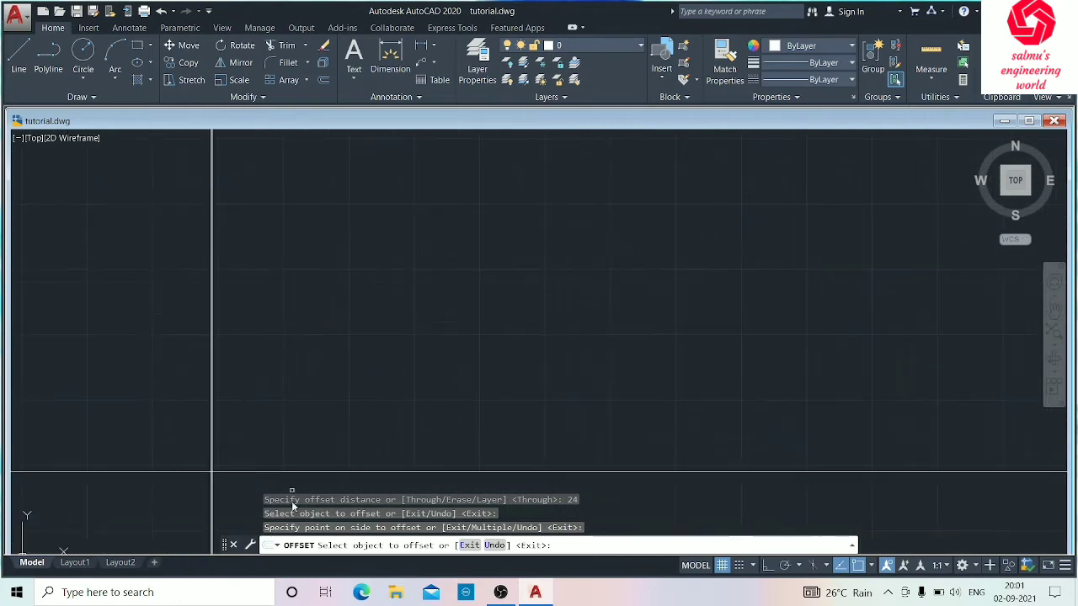
scroll(211, 452, up, 6)
middle_drag(168, 522, 182, 269)
scroll(184, 267, up, 3)
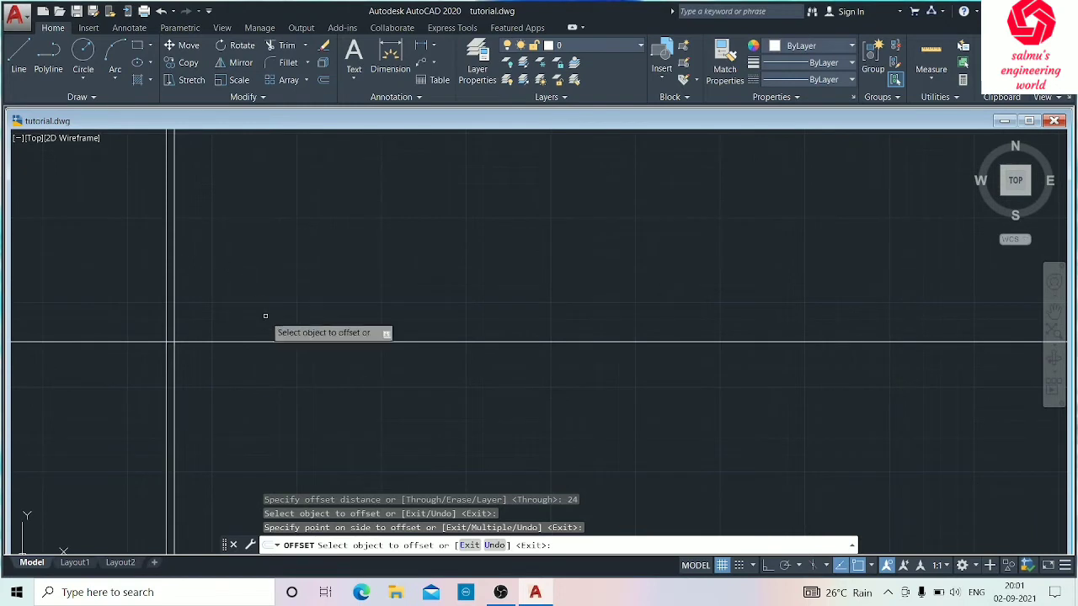
click(258, 341)
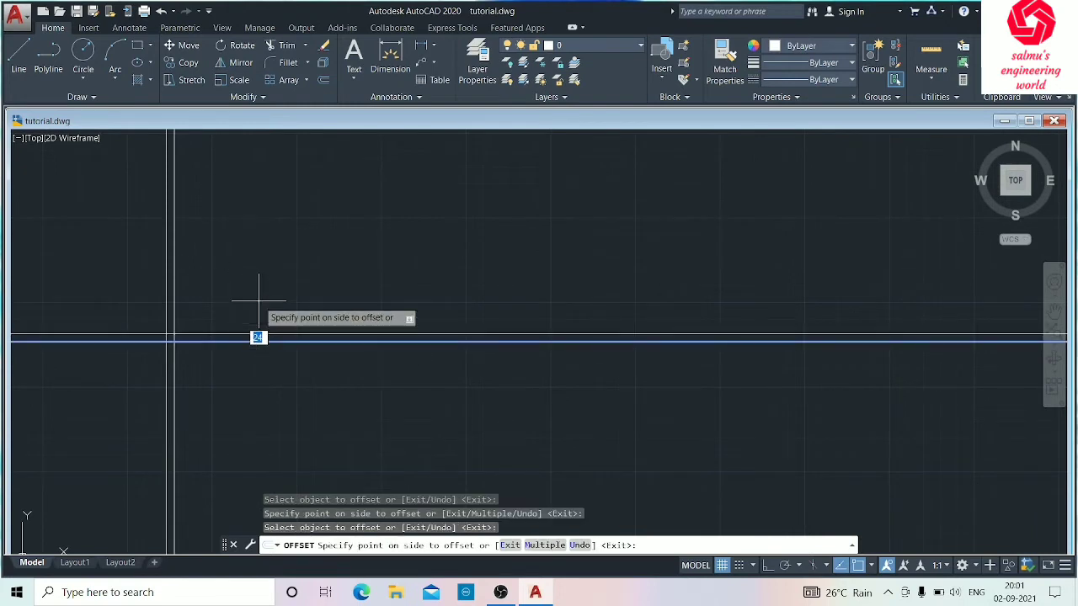
click(257, 296)
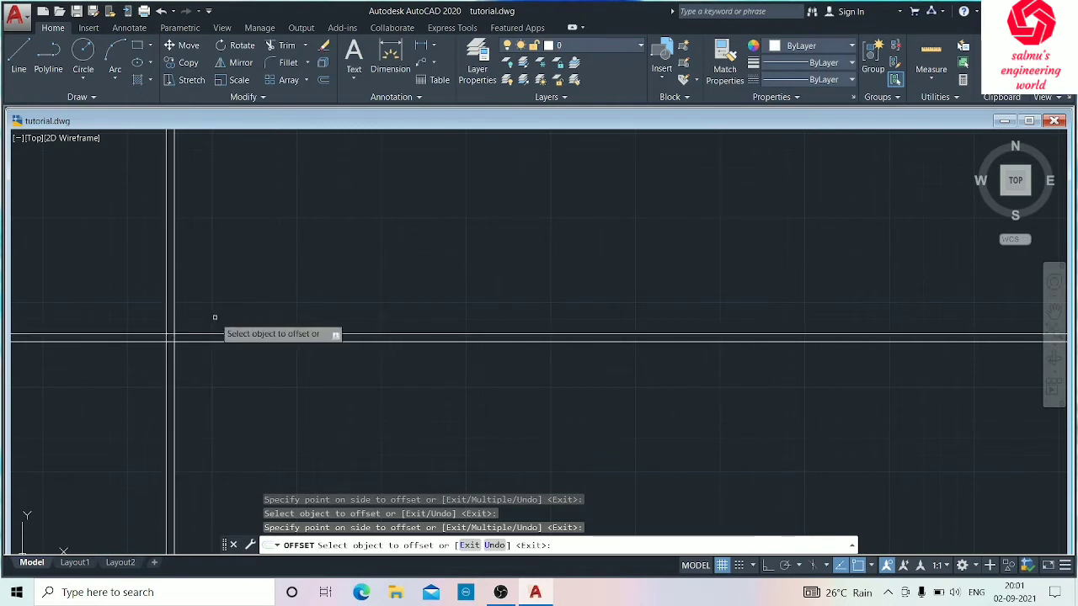
Step: Examine the spacing of the paired construction lines around their crossing
mouse_move(214, 315)
middle_down()
mouse_move(190, 402)
mouse_move(164, 345)
mouse_move(177, 332)
middle_up()
scroll(172, 331, up, 4)
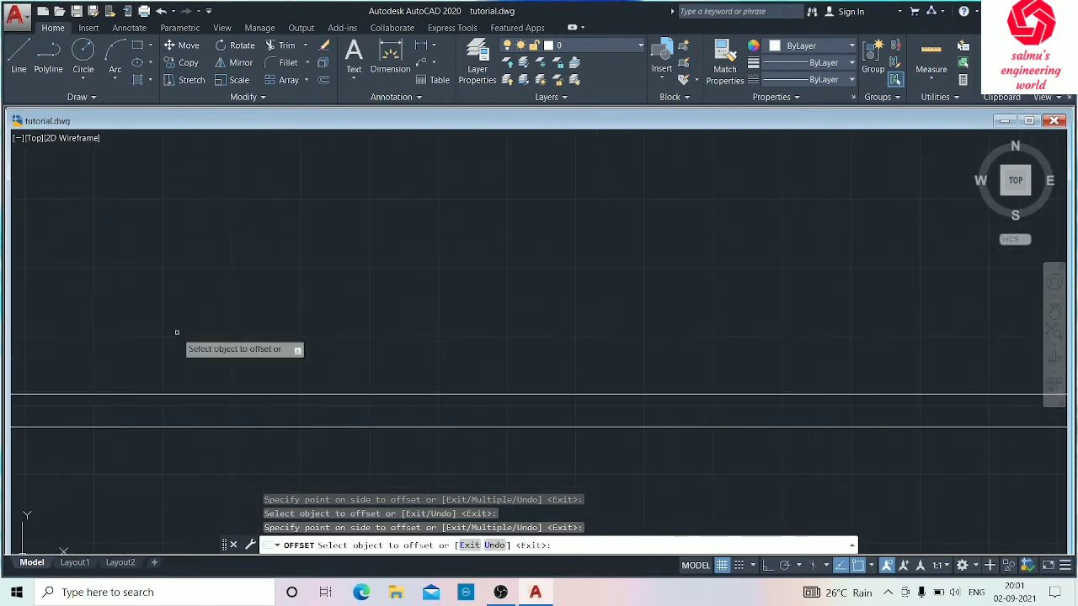
mouse_move(158, 326)
middle_down()
mouse_move(278, 317)
mouse_move(154, 344)
mouse_move(205, 395)
mouse_move(167, 333)
mouse_move(145, 354)
mouse_move(137, 422)
middle_up()
scroll(277, 319, up, 2)
scroll(276, 320, down, 2)
scroll(169, 326, up, 4)
scroll(168, 326, down, 6)
scroll(150, 342, up, 2)
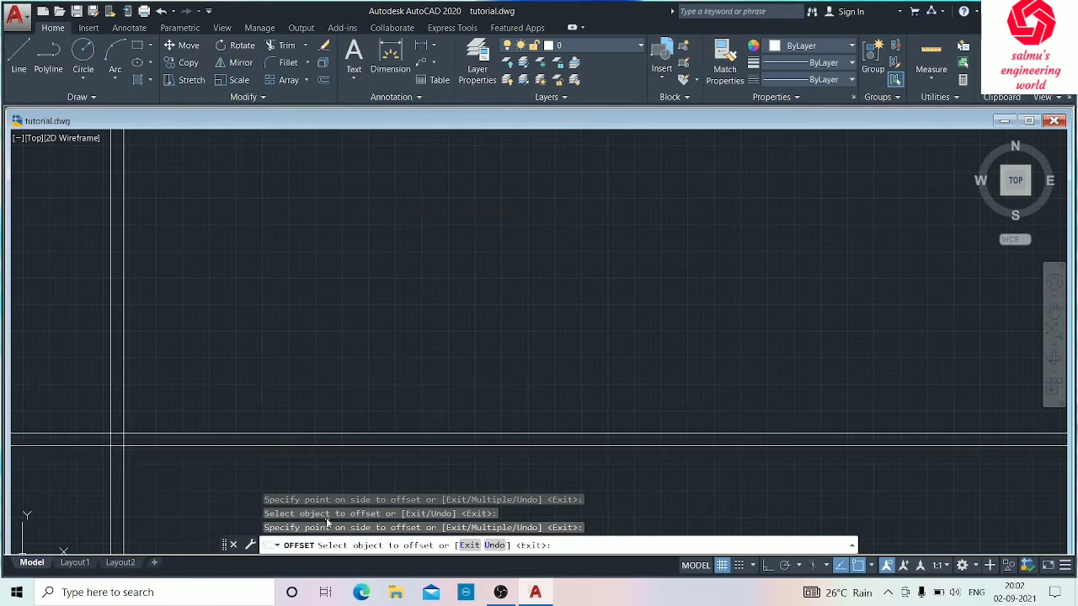
Step: Offset the second vertical construction line, the one farther along positive X, by 300 towards positive X
key(Return)
key(Return)
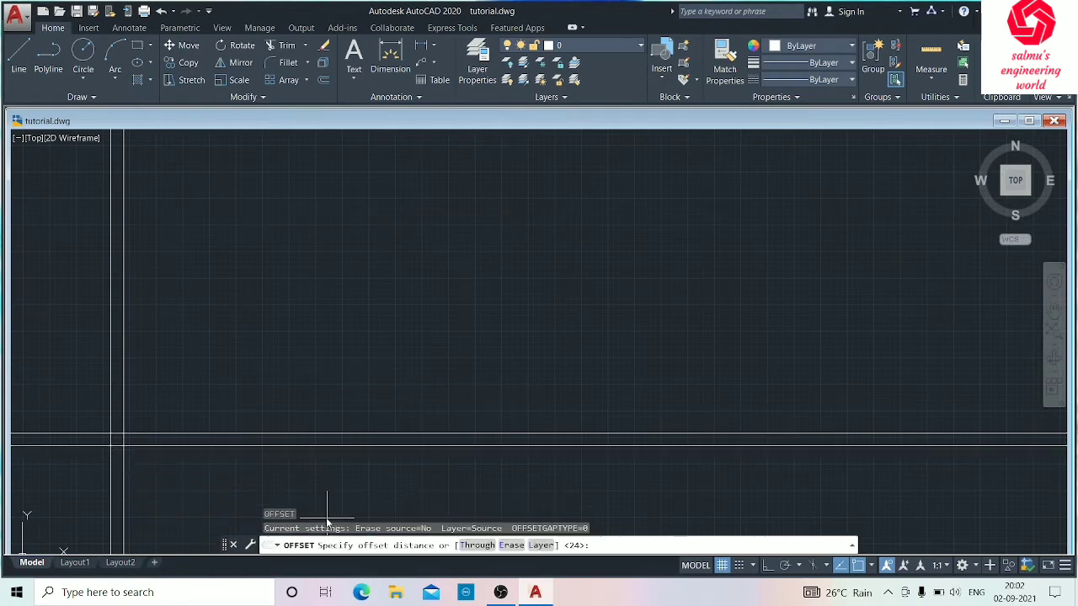
text(300)
key(Return)
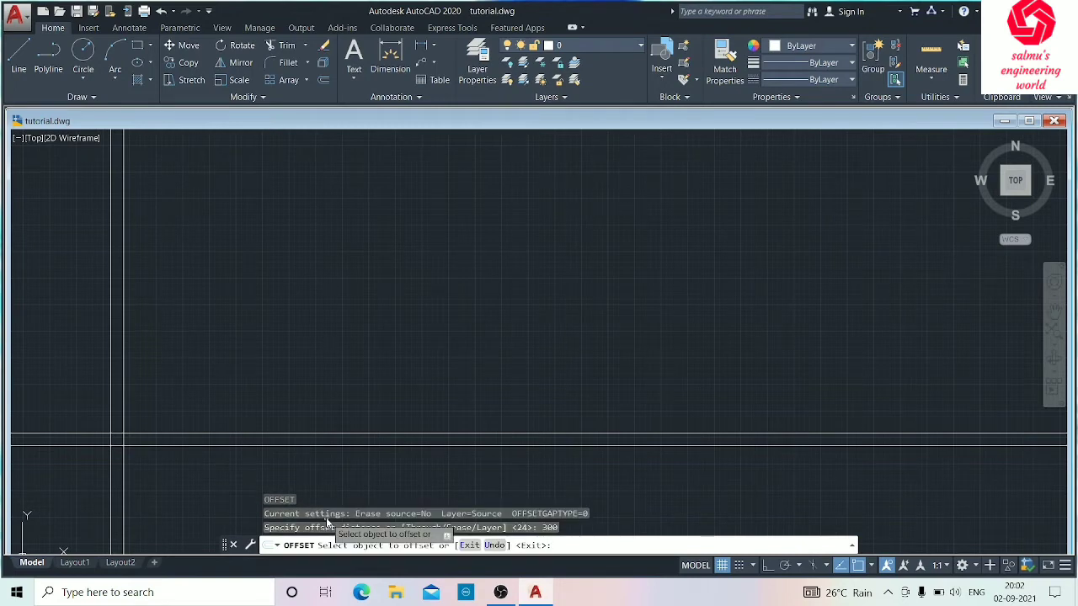
click(123, 376)
click(202, 353)
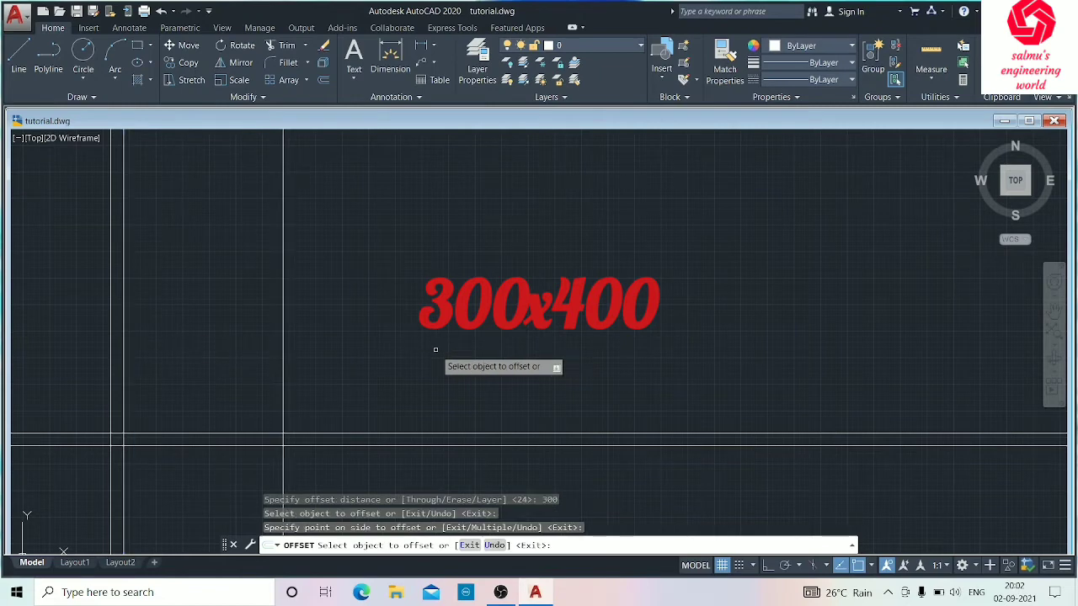
key(Return)
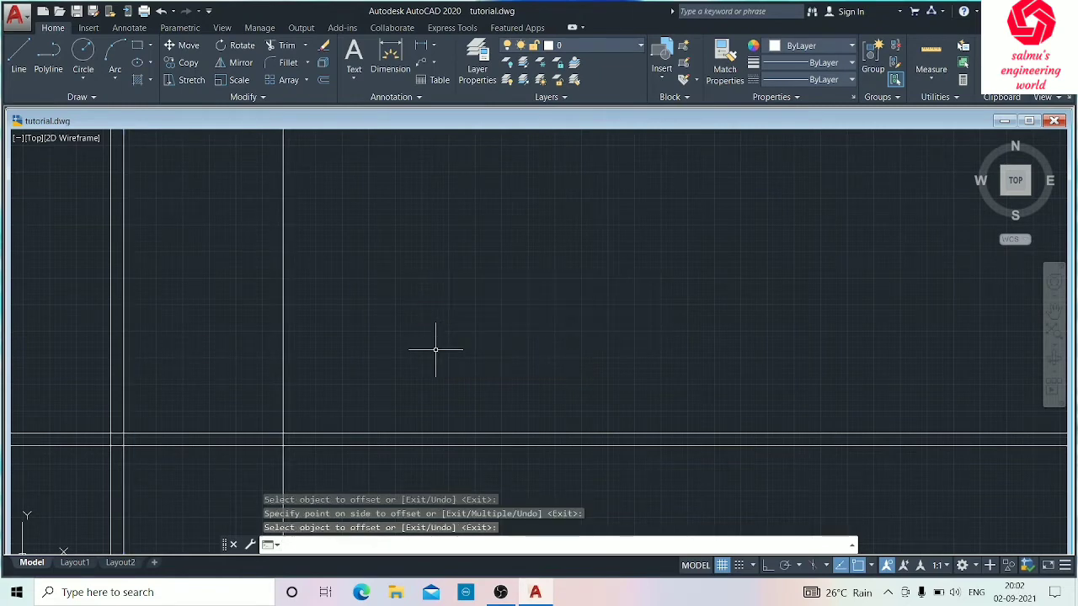
Step: Offset the newest vertical construction line by 24 towards positive X
key(Return)
text(24)
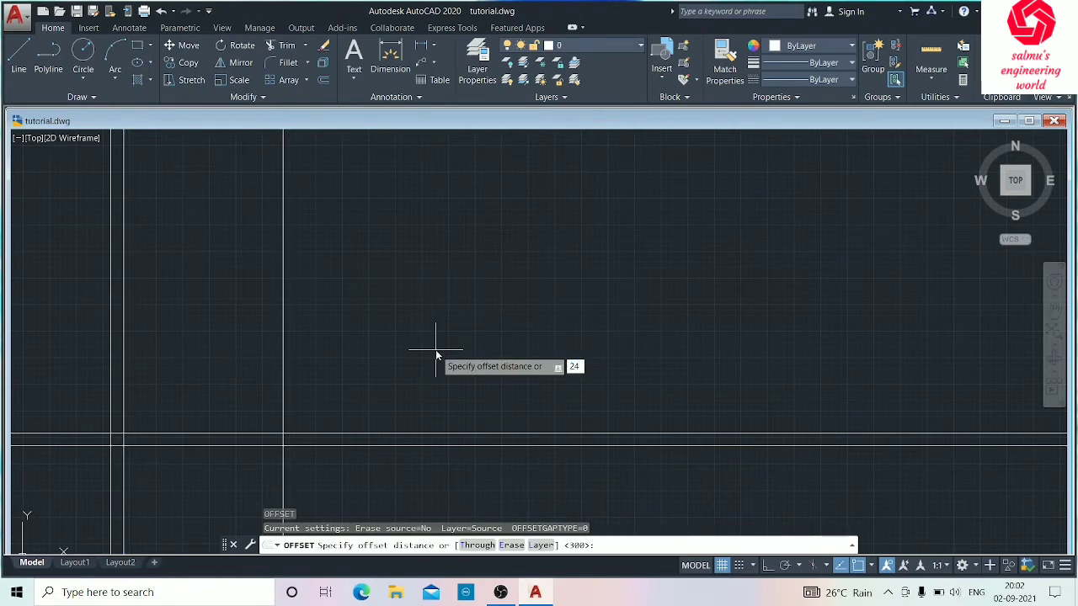
key(Return)
click(282, 372)
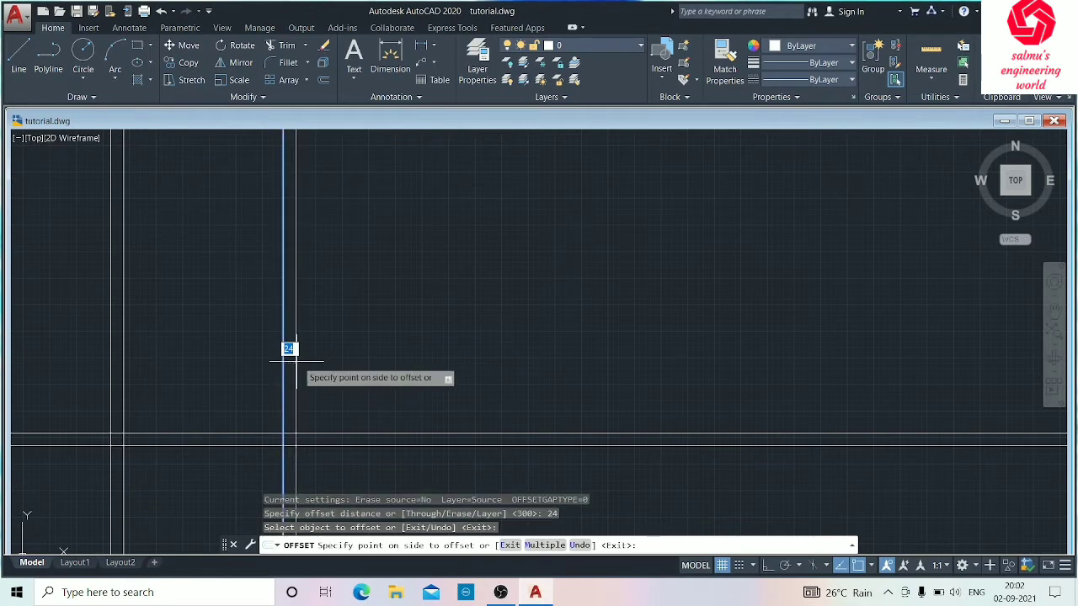
click(333, 371)
Step: Offset the upper horizontal construction line upward by 400
scroll(175, 390, up, 2)
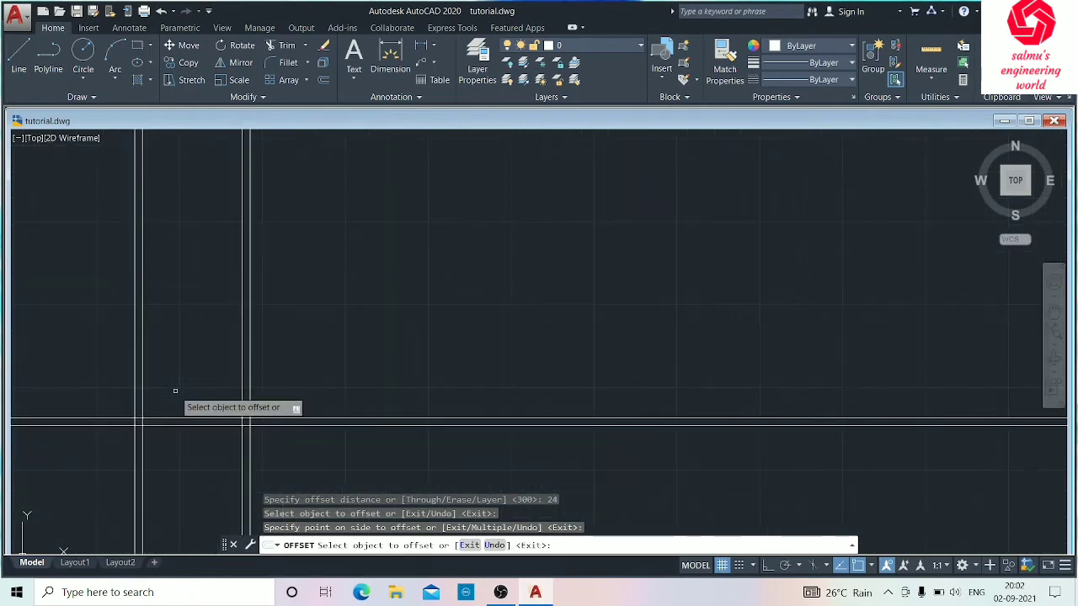
middle_drag(175, 391, 247, 354)
scroll(247, 353, up, 6)
scroll(247, 352, down, 2)
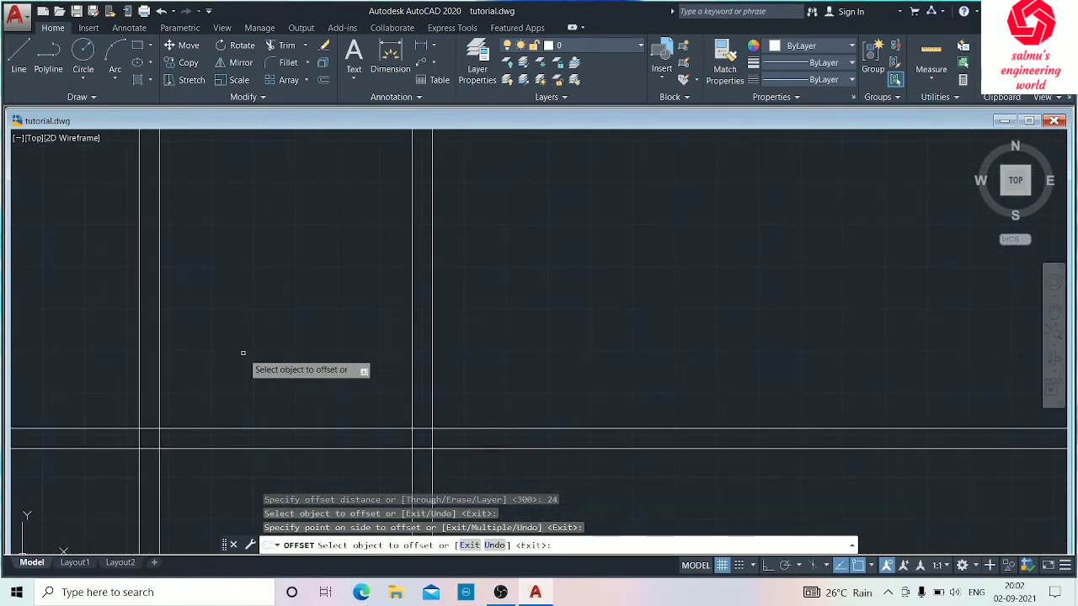
key(Return)
key(Return)
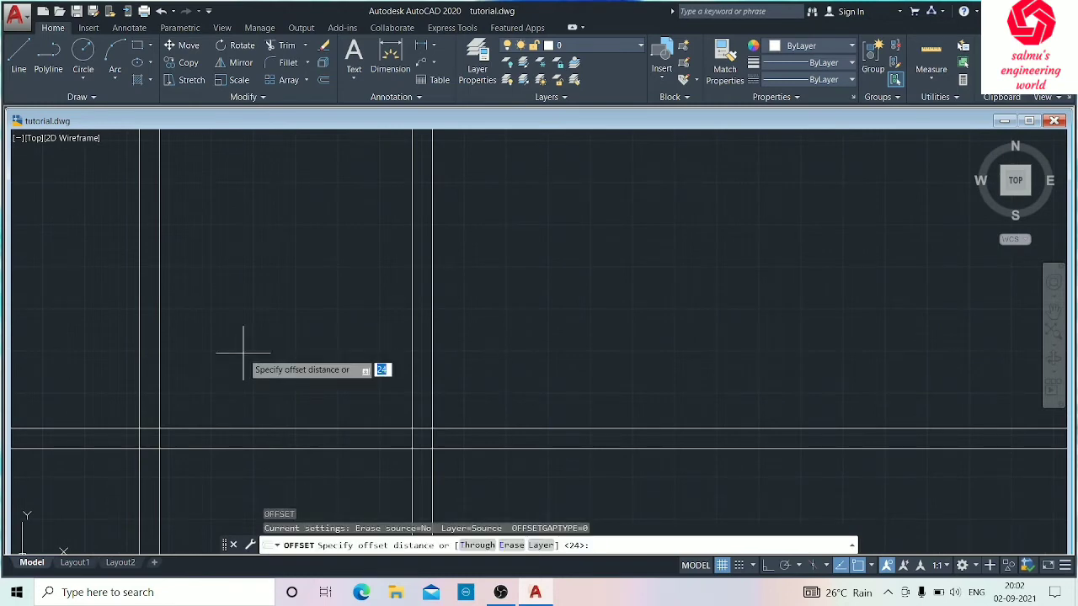
text(400)
key(Return)
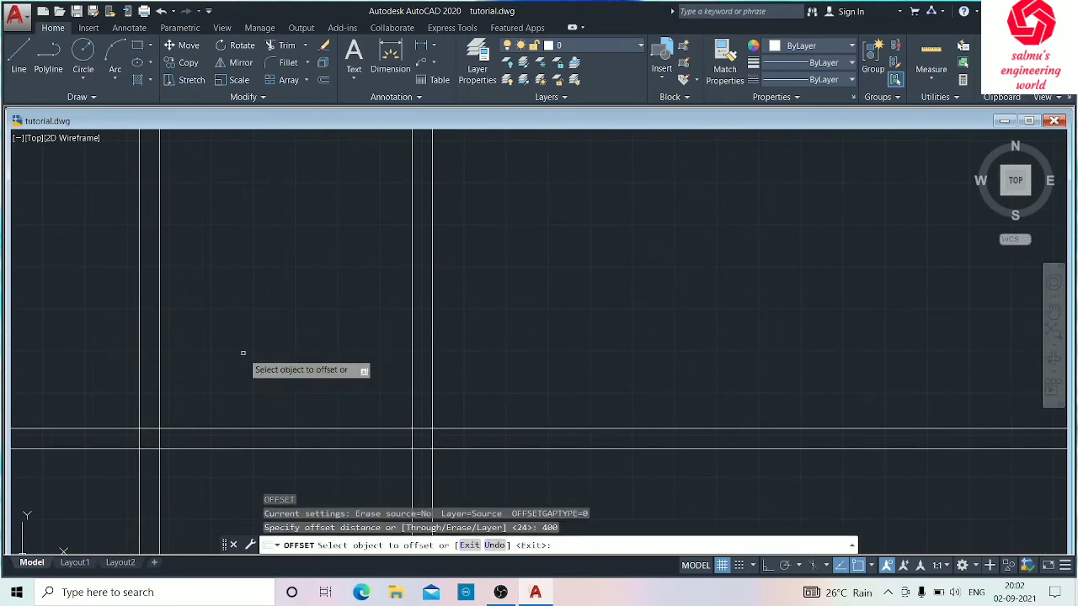
click(234, 430)
click(225, 201)
Step: Offset the topmost horizontal construction line upward by 24 to pair it
scroll(226, 205, down, 5)
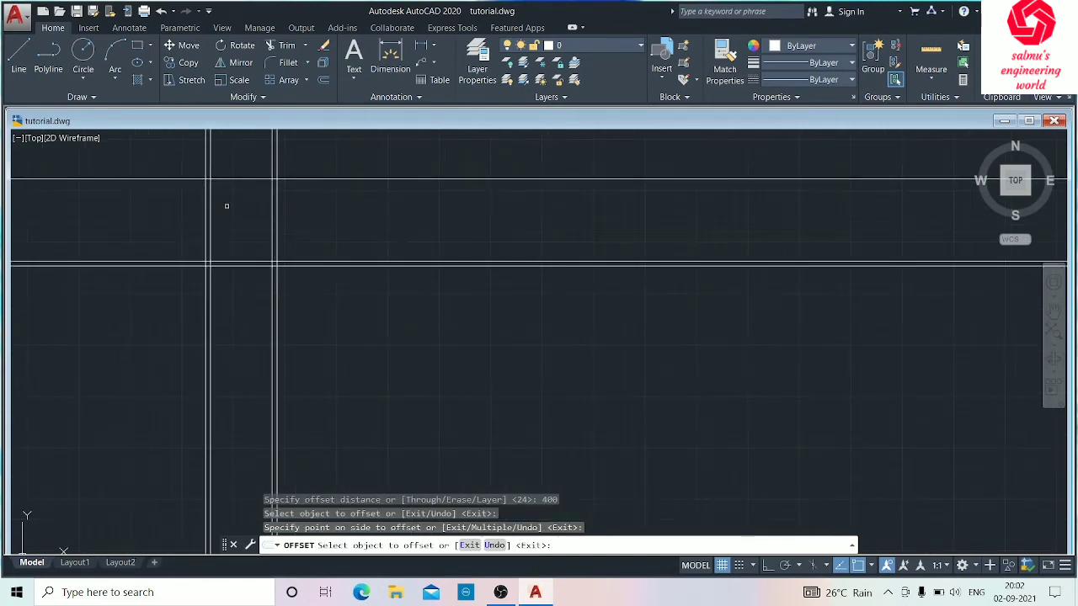
middle_drag(227, 206, 212, 344)
scroll(219, 344, up, 4)
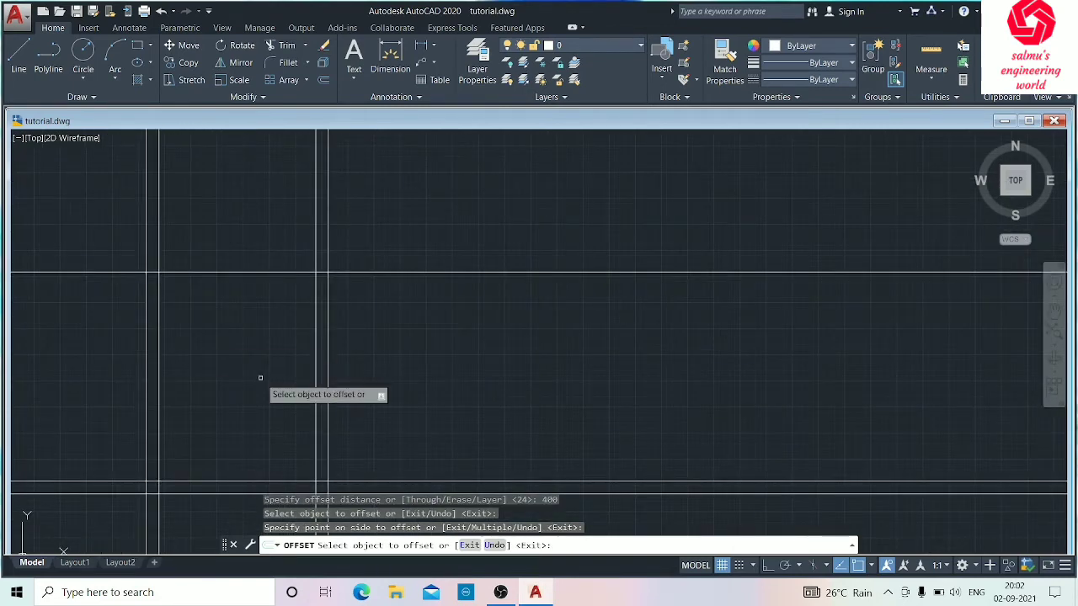
key(Return)
key(Return)
text(24)
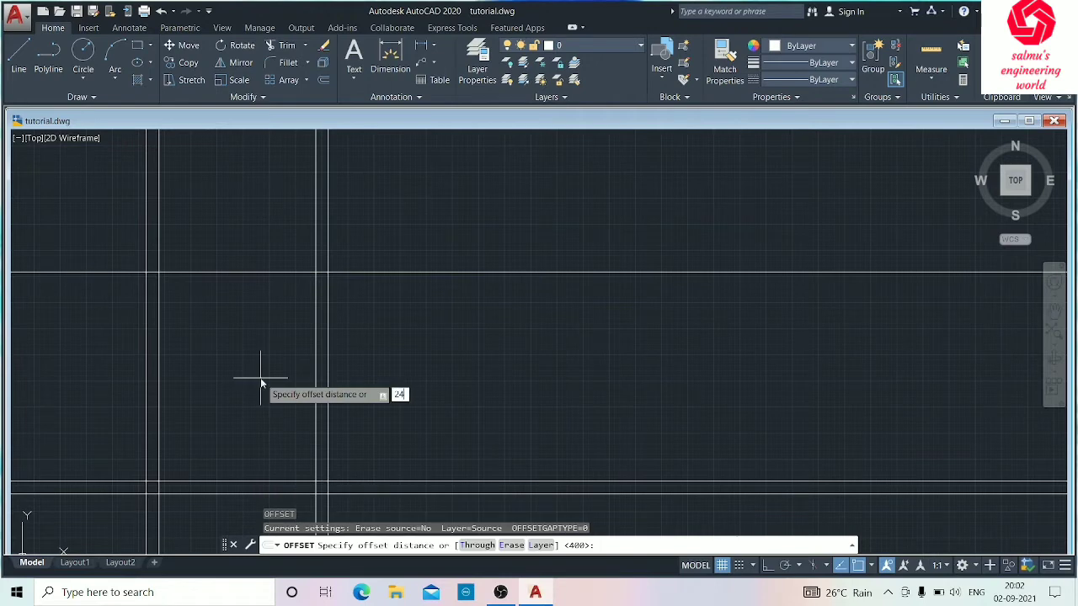
key(Return)
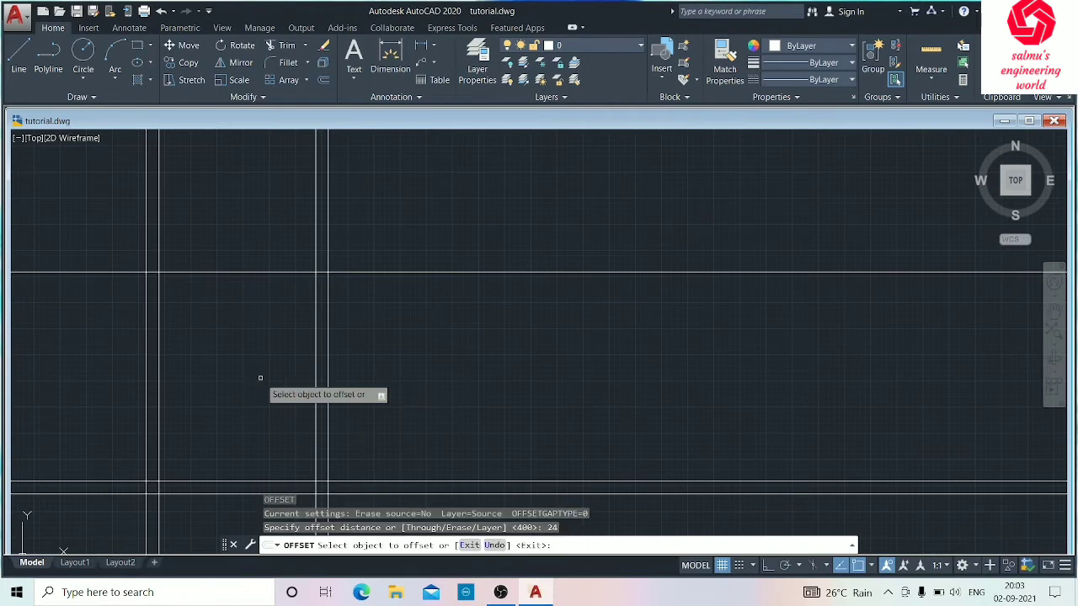
click(231, 268)
click(231, 226)
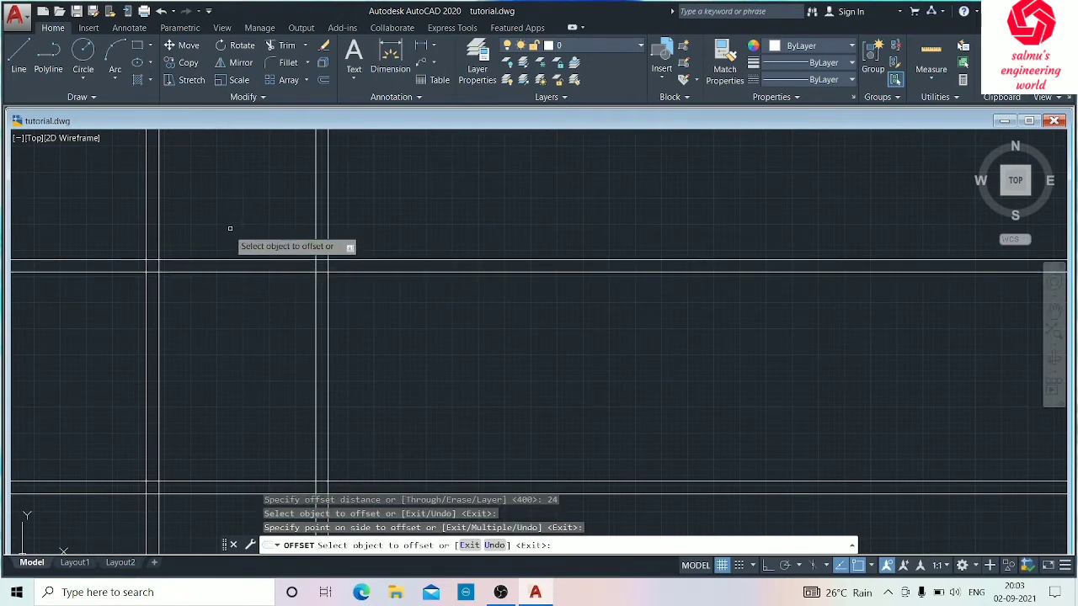
Step: Trim the vertical lines above the topmost horizontal line and the horizontal lines on the negative X side of the outermost vertical line
scroll(239, 358, down, 2)
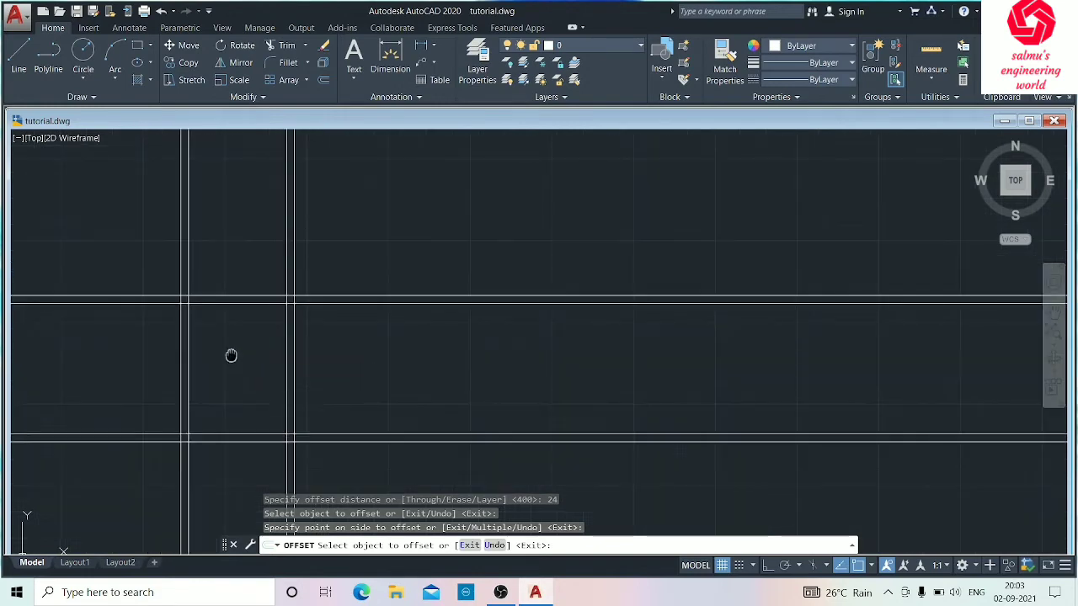
middle_drag(231, 353, 244, 314)
scroll(241, 336, up, 2)
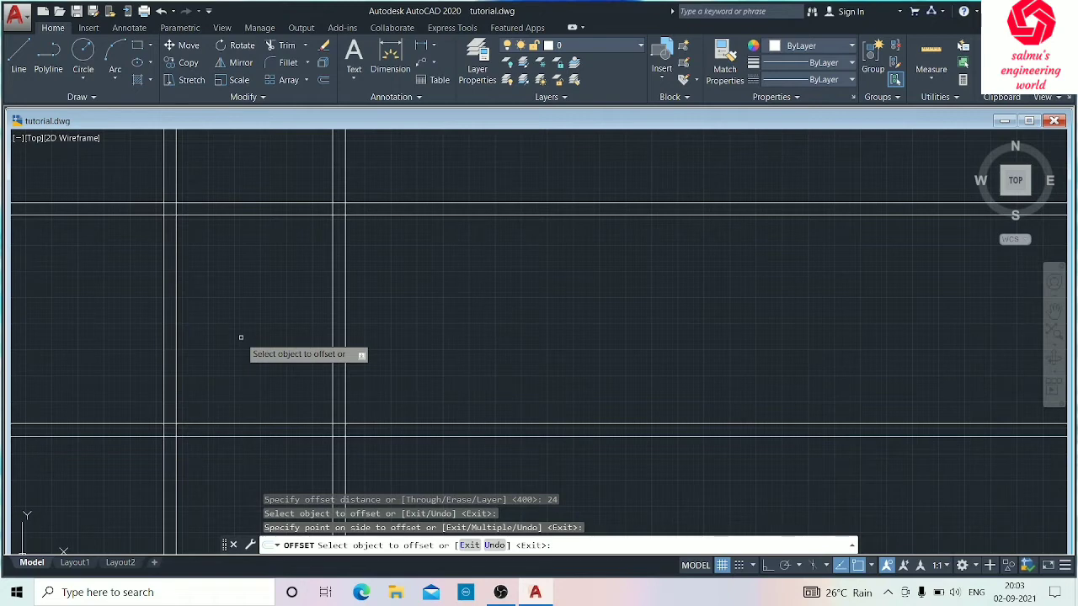
scroll(241, 336, down, 2)
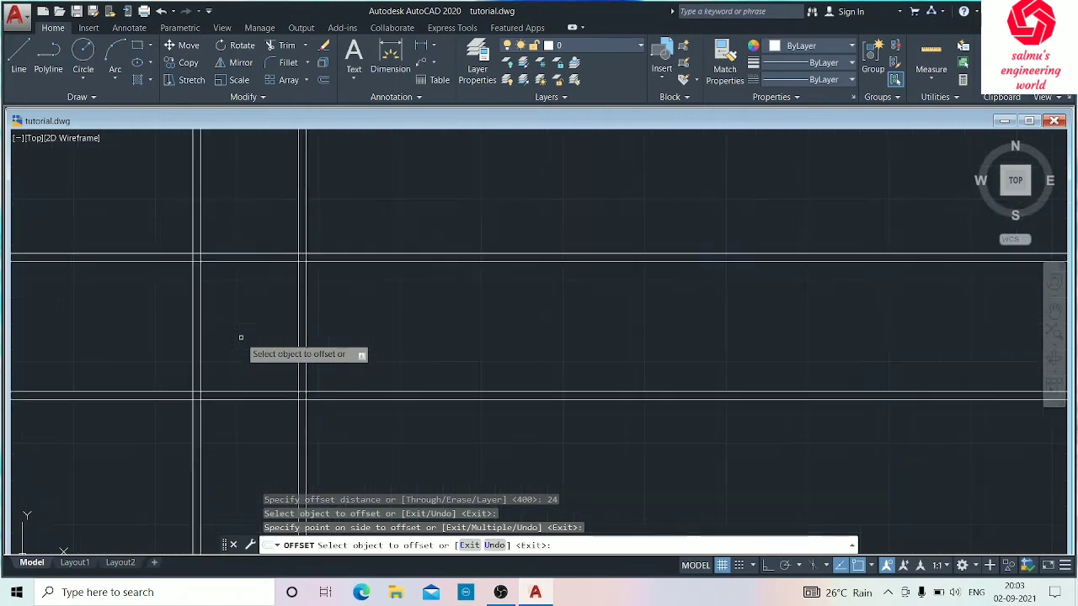
scroll(274, 337, up, 2)
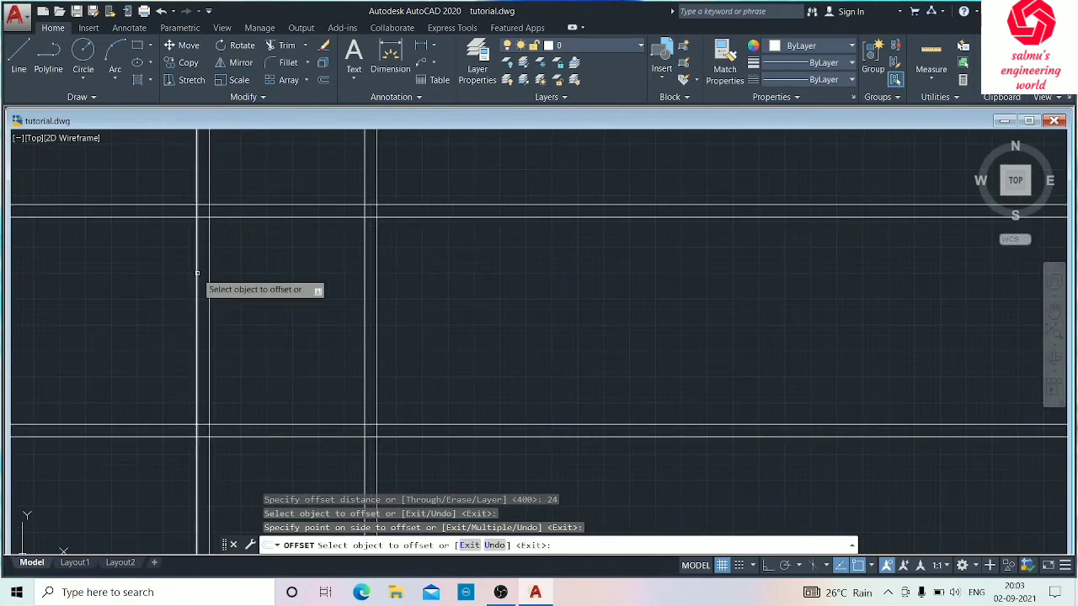
key(Escape)
text(TR)
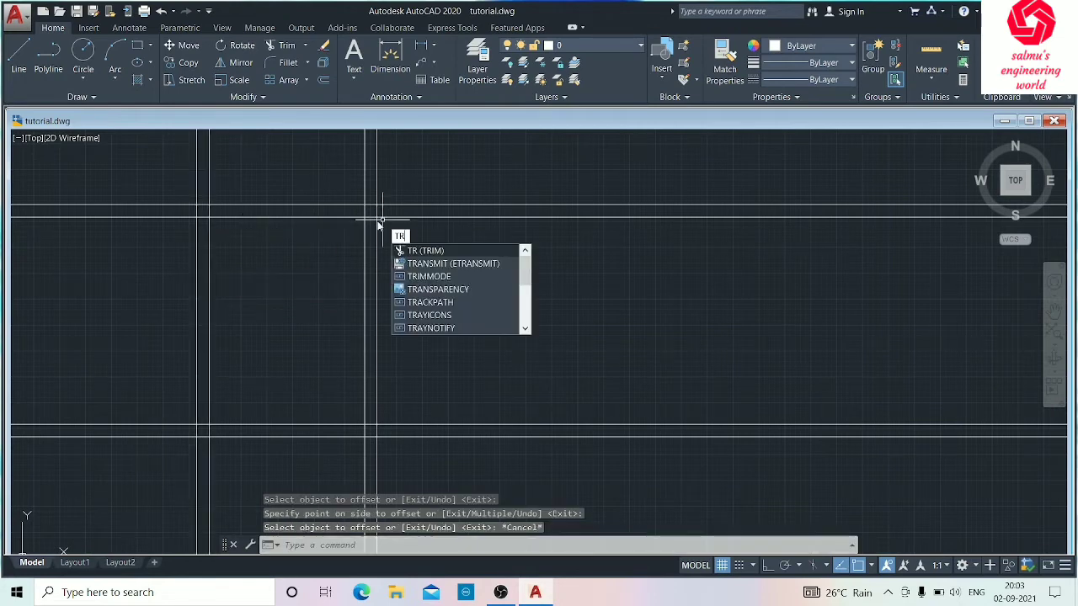
key(Return)
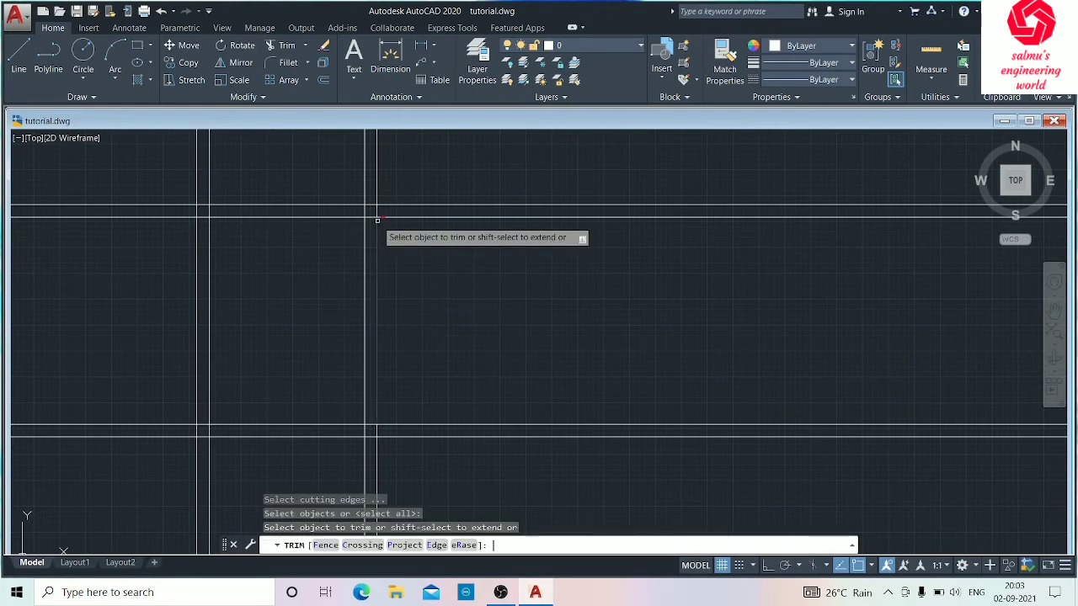
click(148, 141)
click(409, 147)
click(111, 156)
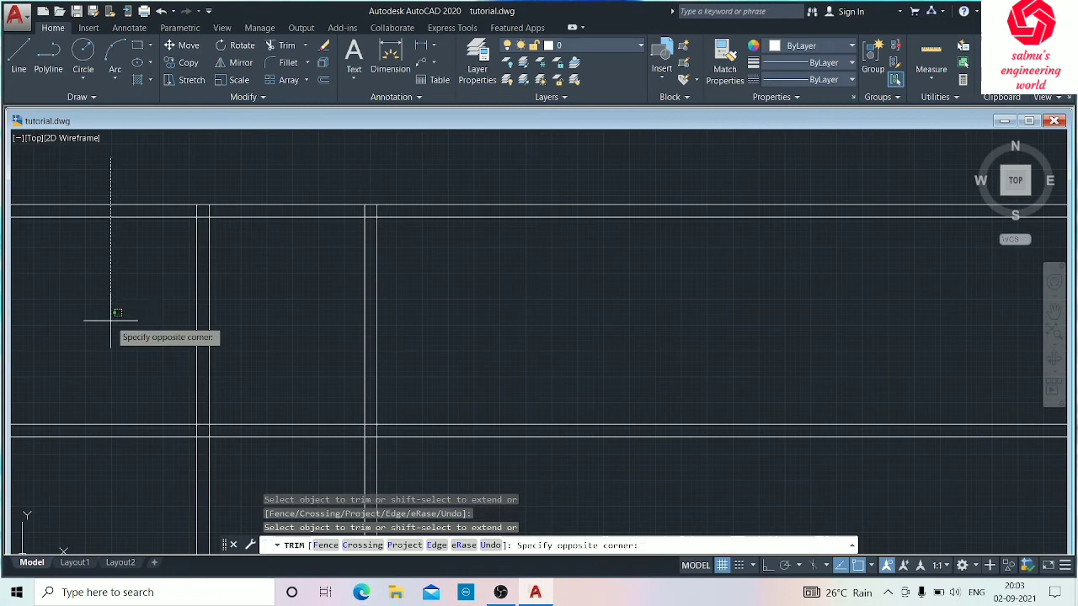
click(102, 468)
Step: Trim the vertical lines below the lowest horizontal line and the horizontal lines beyond the outermost vertical line on positive X
click(166, 491)
click(476, 497)
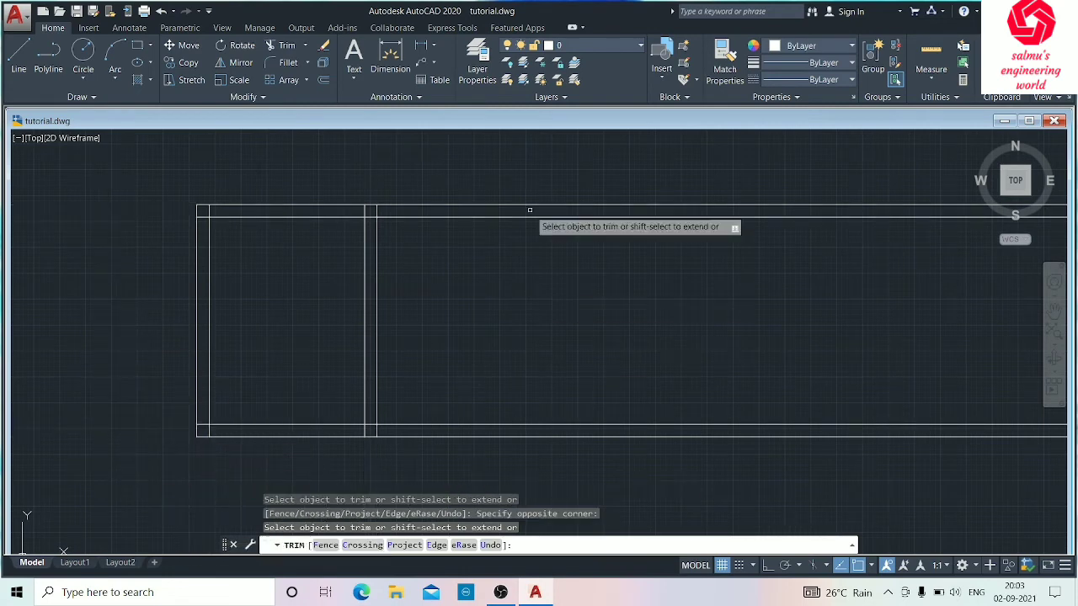
click(475, 173)
click(603, 470)
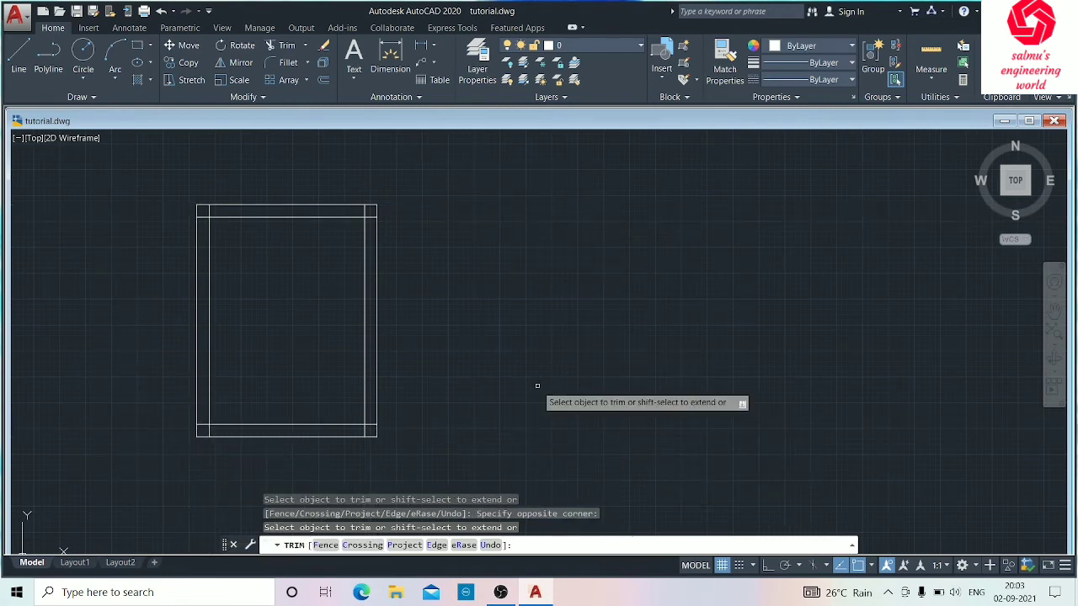
key(Escape)
Step: Examine the trimmed double-line room outline and its overlapping corners
scroll(303, 324, up, 4)
scroll(282, 317, down, 2)
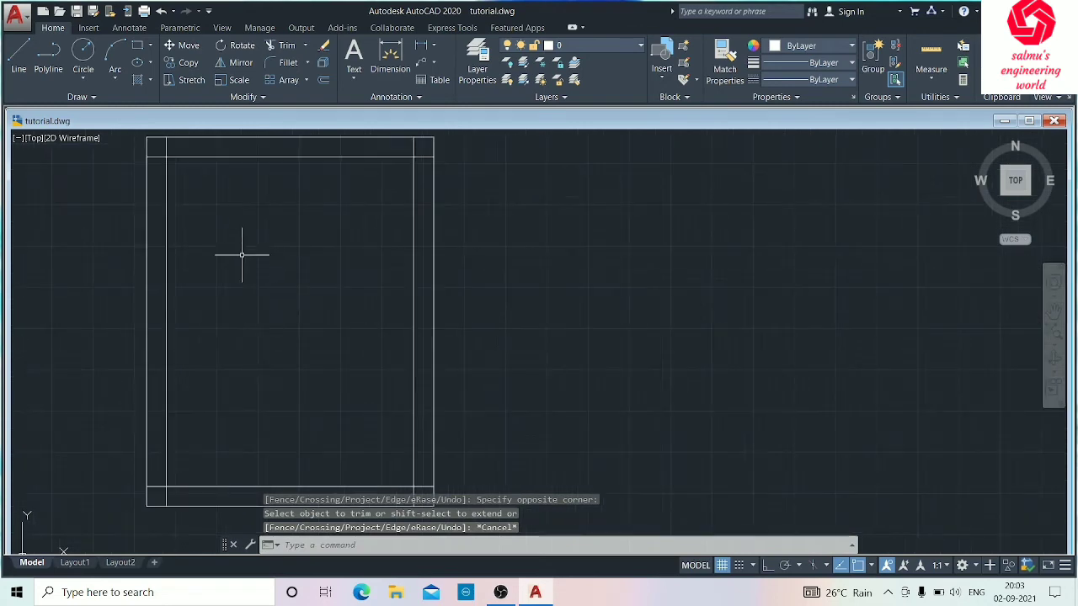
middle_drag(243, 255, 315, 291)
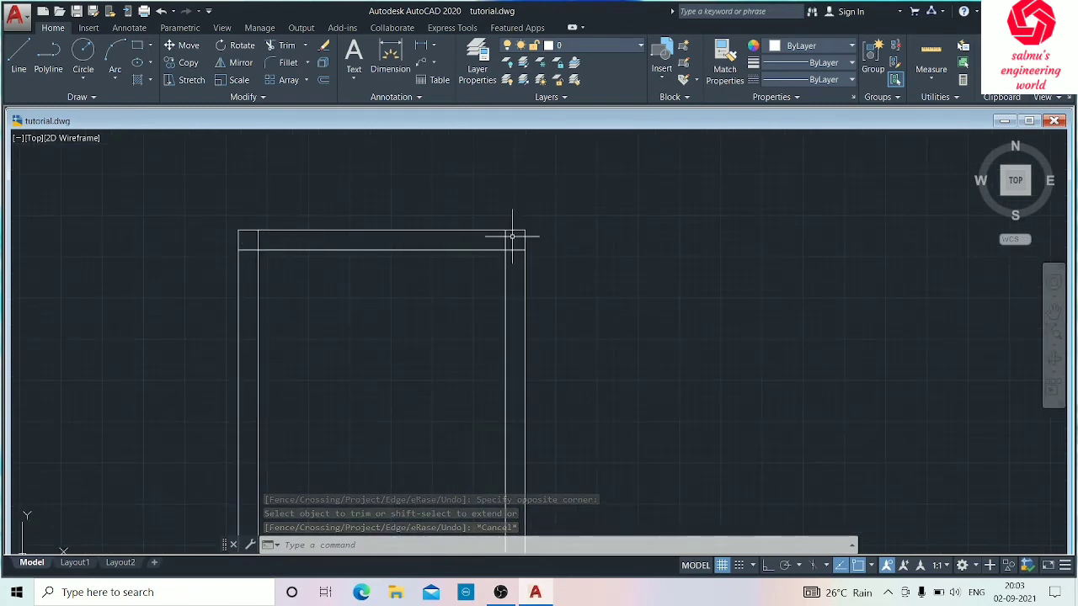
scroll(345, 322, down, 2)
scroll(345, 321, down, 4)
scroll(325, 271, up, 6)
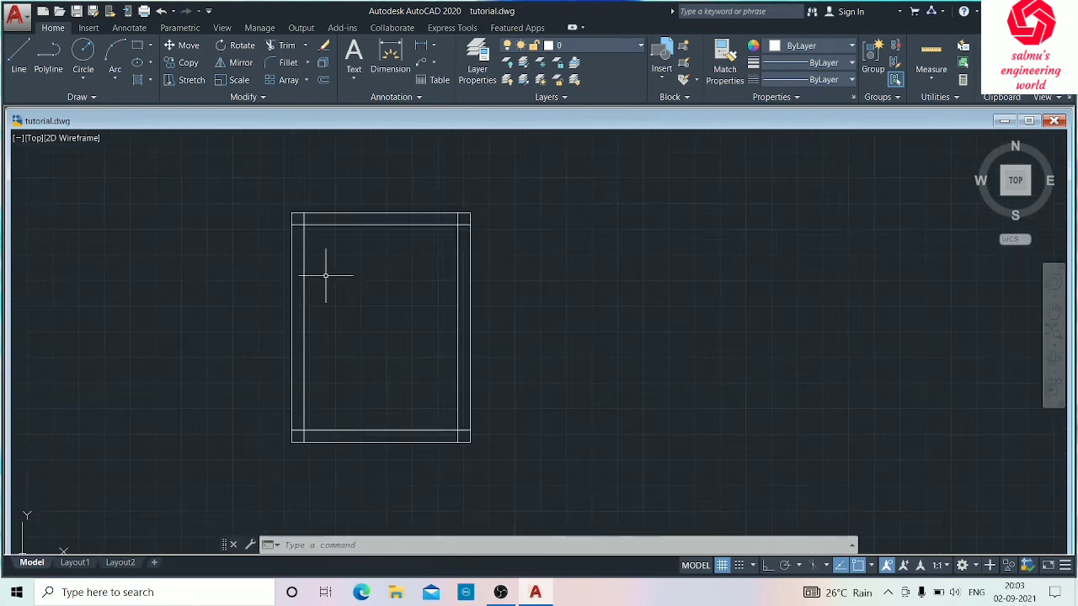
middle_drag(325, 274, 239, 233)
scroll(249, 265, down, 2)
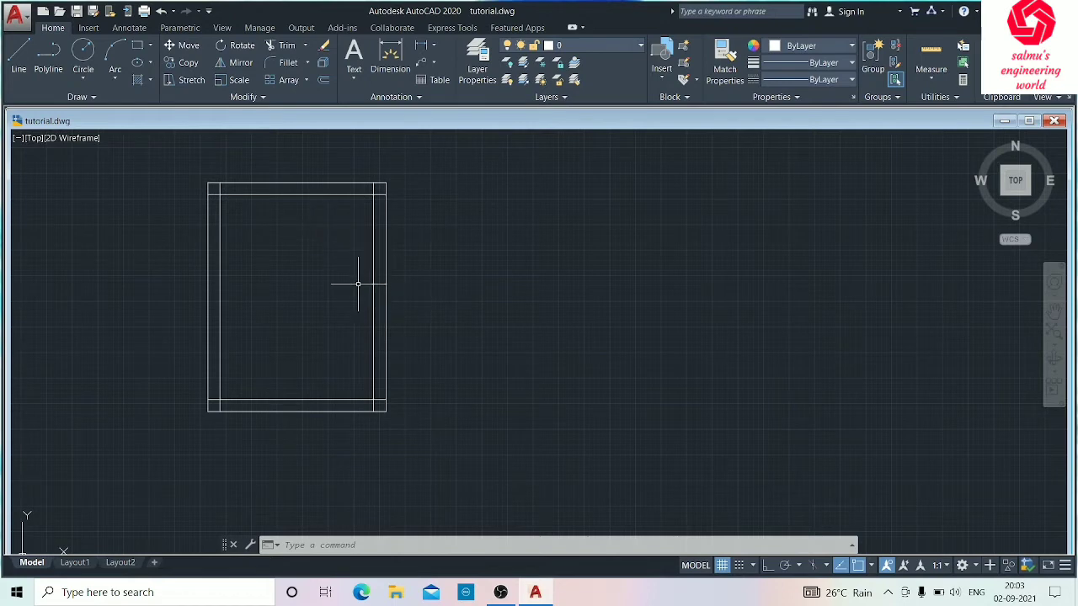
scroll(361, 288, down, 2)
scroll(312, 270, up, 2)
middle_drag(312, 270, 329, 286)
scroll(298, 260, up, 4)
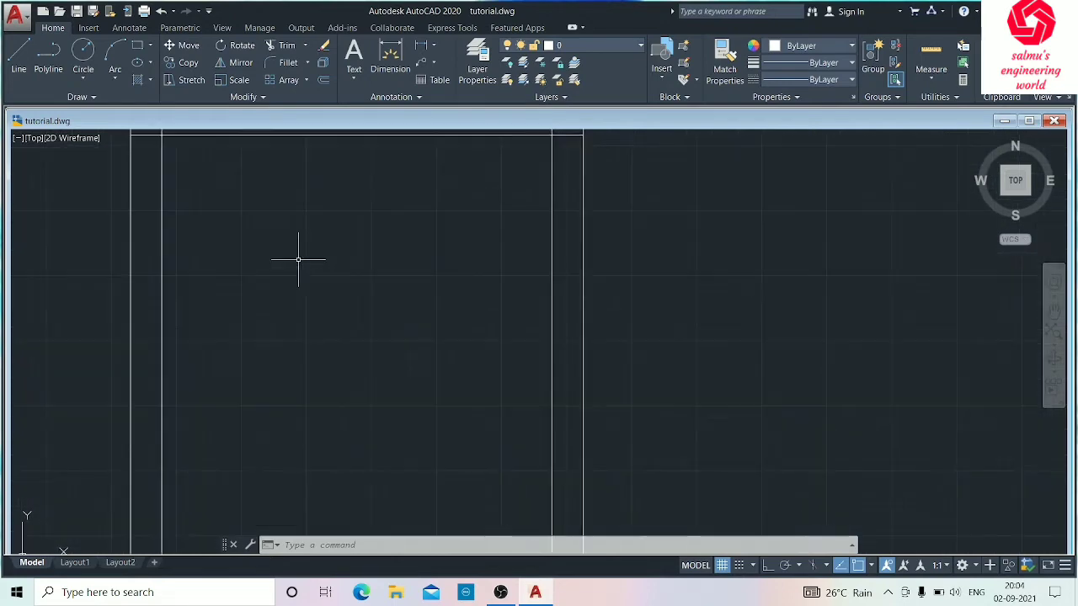
scroll(298, 260, down, 2)
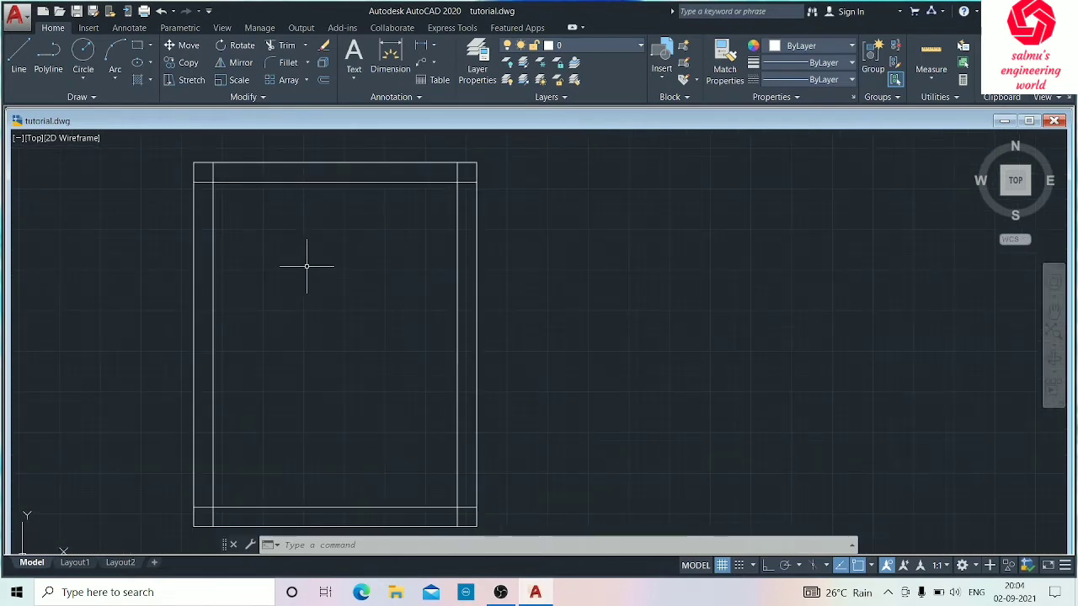
scroll(306, 266, down, 2)
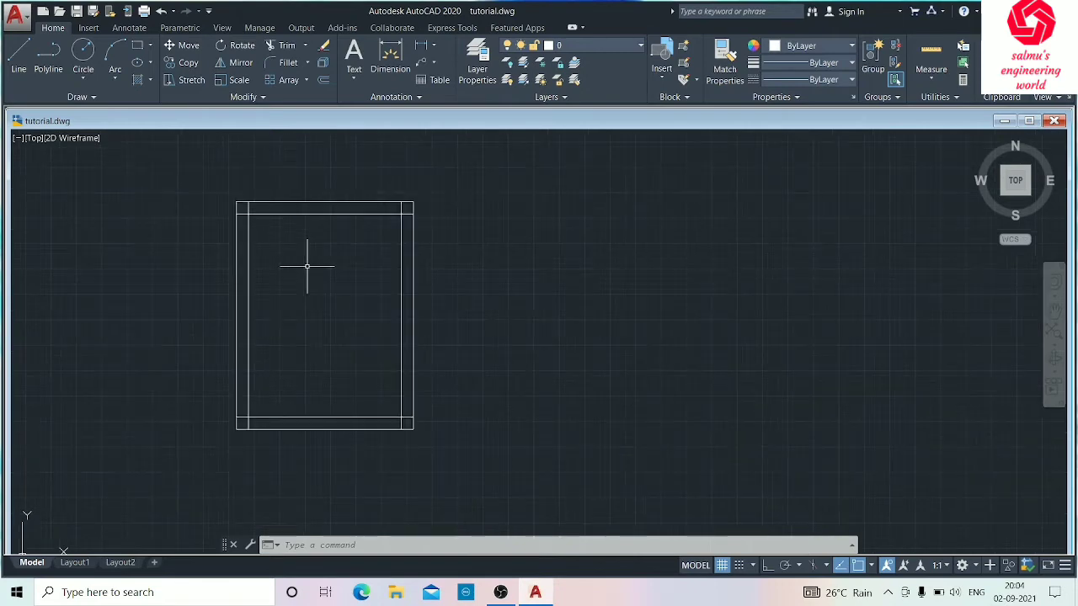
text(o)
key(Return)
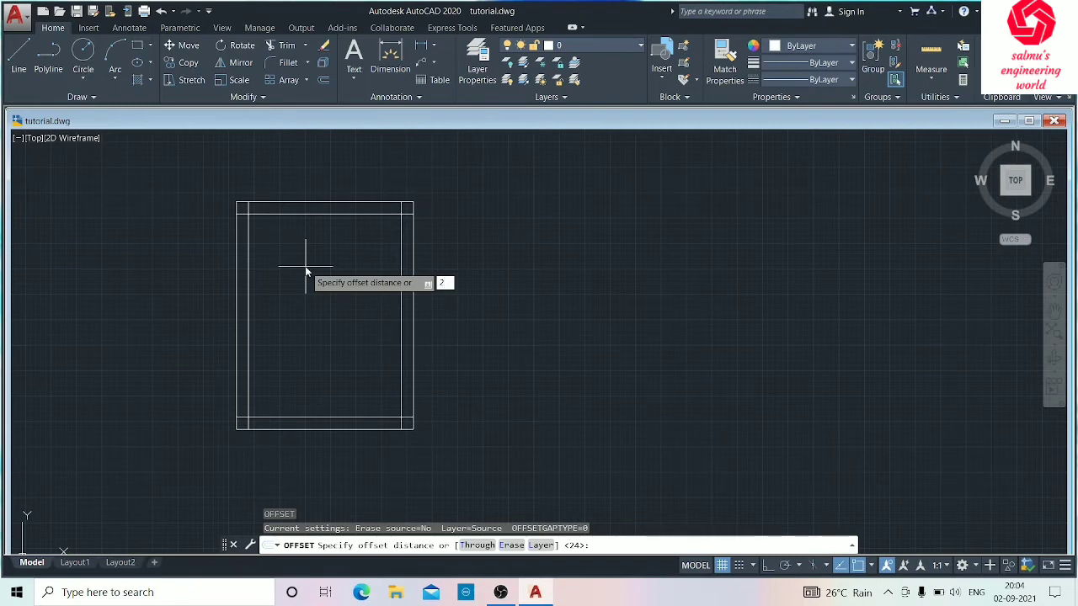
key(Return)
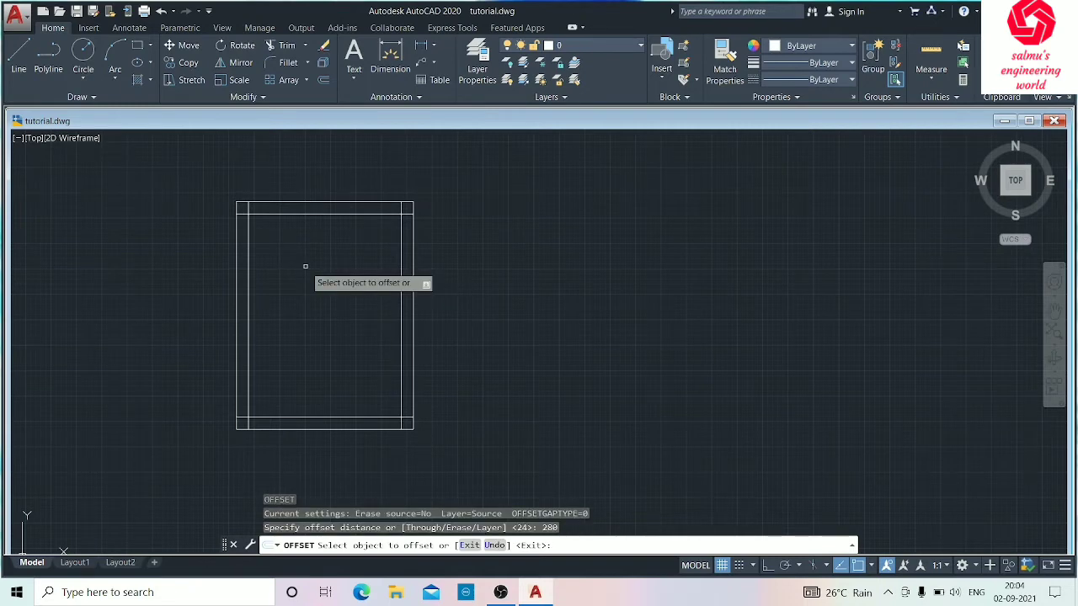
click(293, 213)
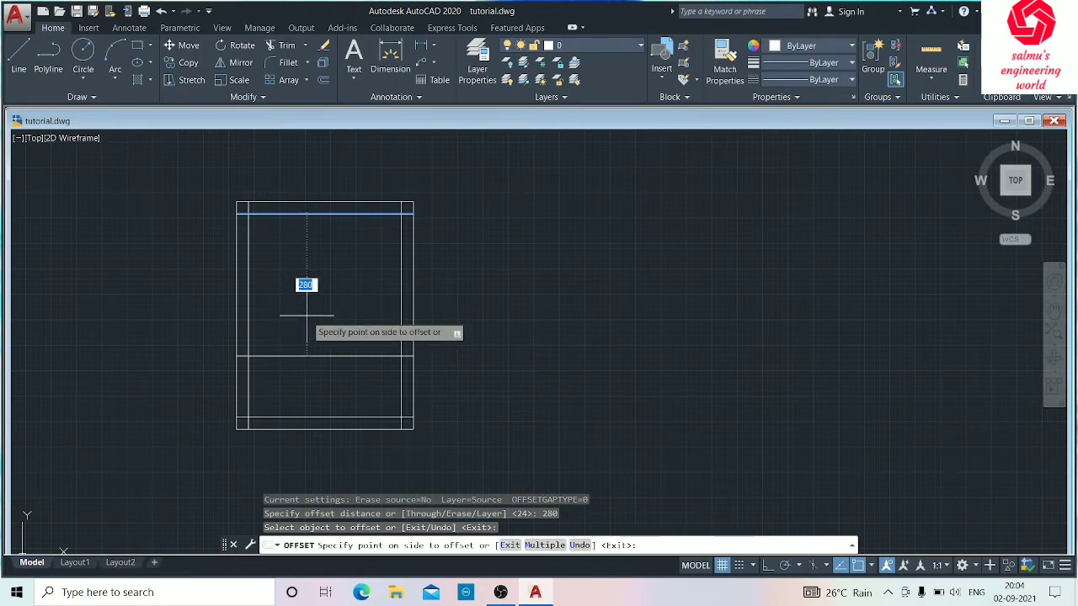
key(Escape)
Step: Offset the inner line of the room's upper wall downward by 200
key(Return)
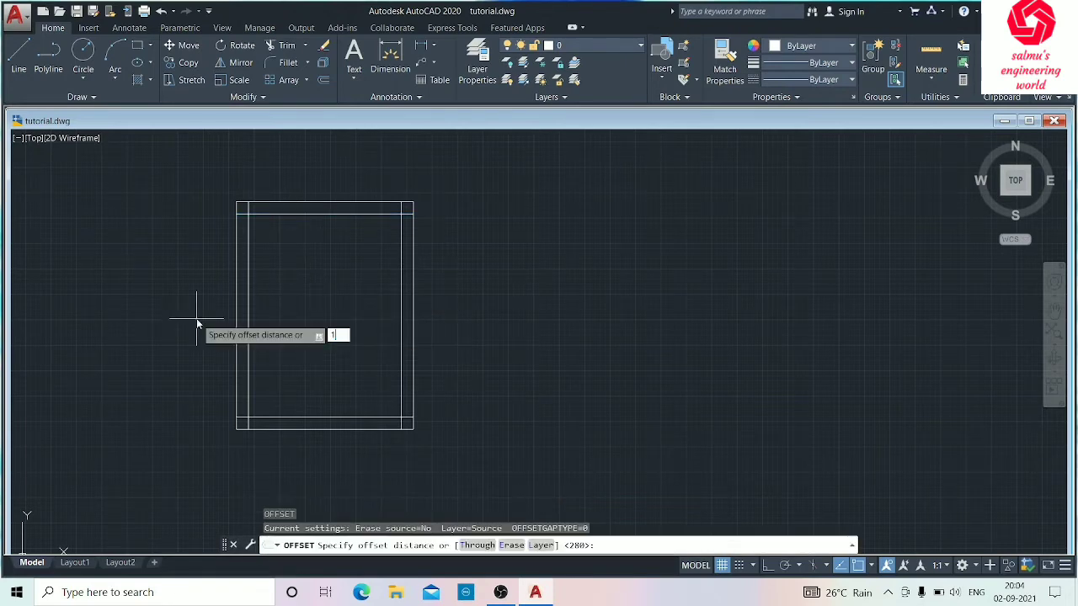
text(200)
key(Return)
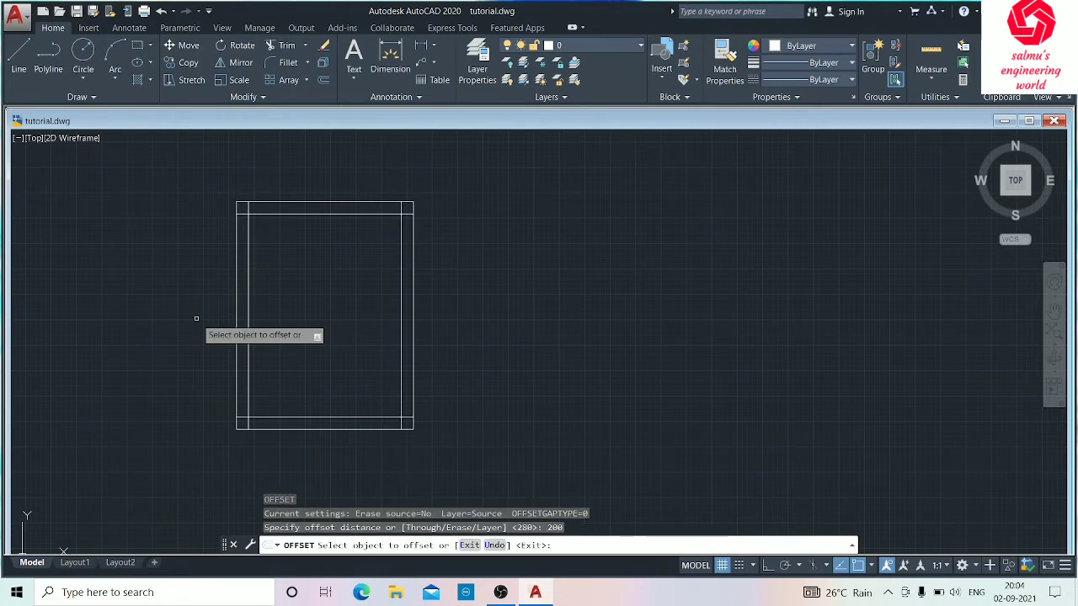
click(306, 211)
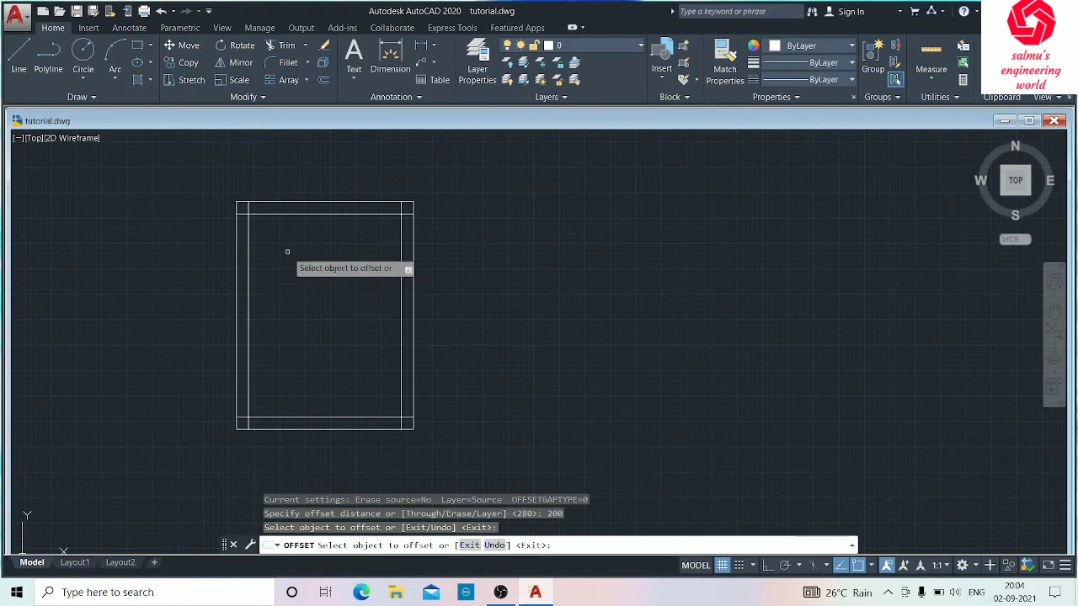
click(286, 215)
click(302, 257)
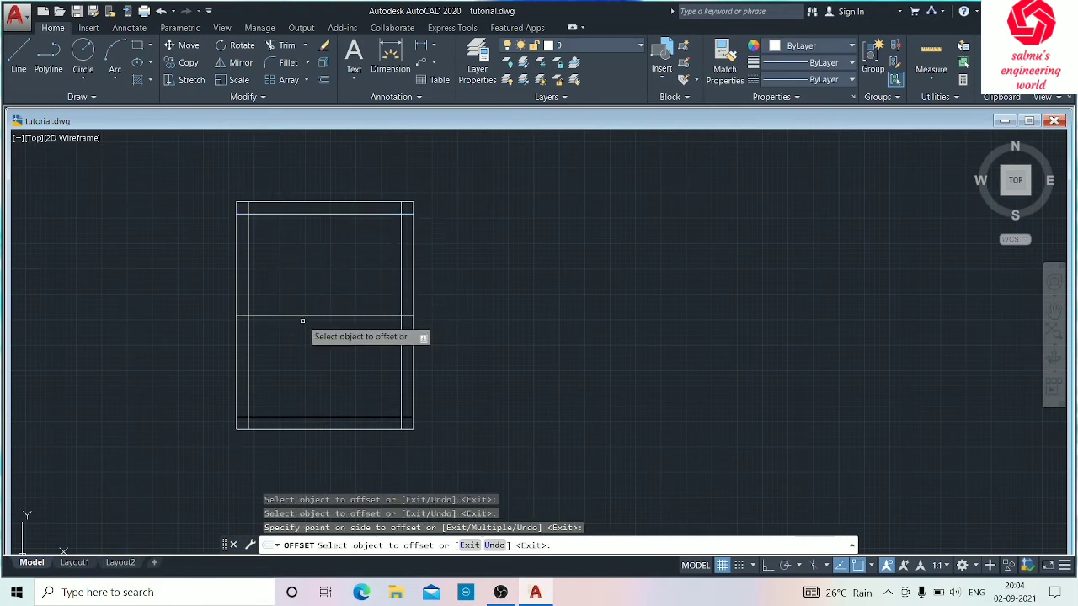
Step: Offset the new horizontal line across the middle of the room downward by 24 to form a partition wall
key(Return)
key(Return)
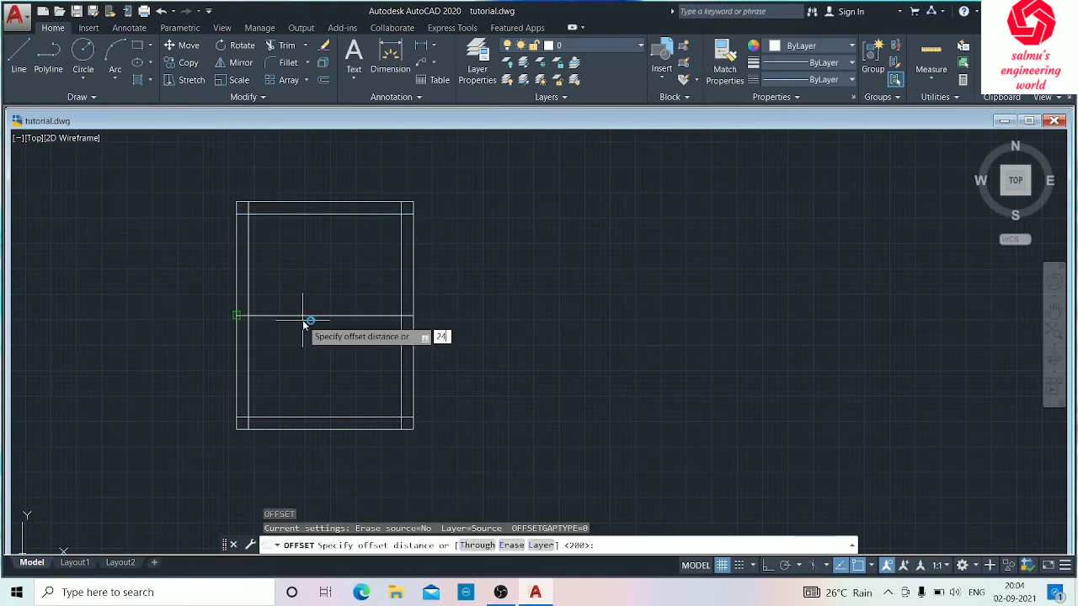
key(Return)
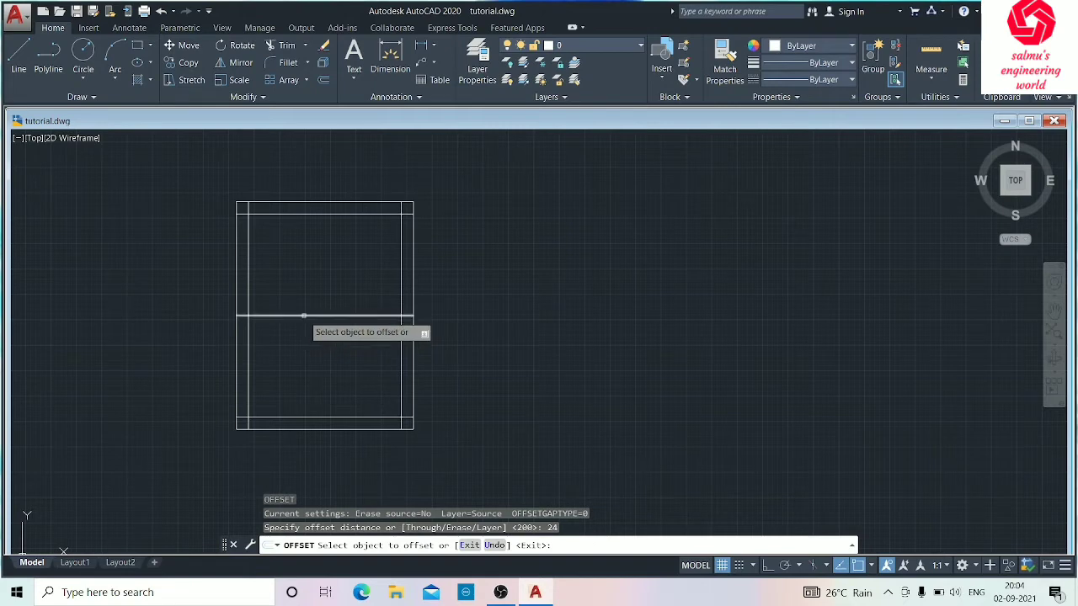
click(303, 316)
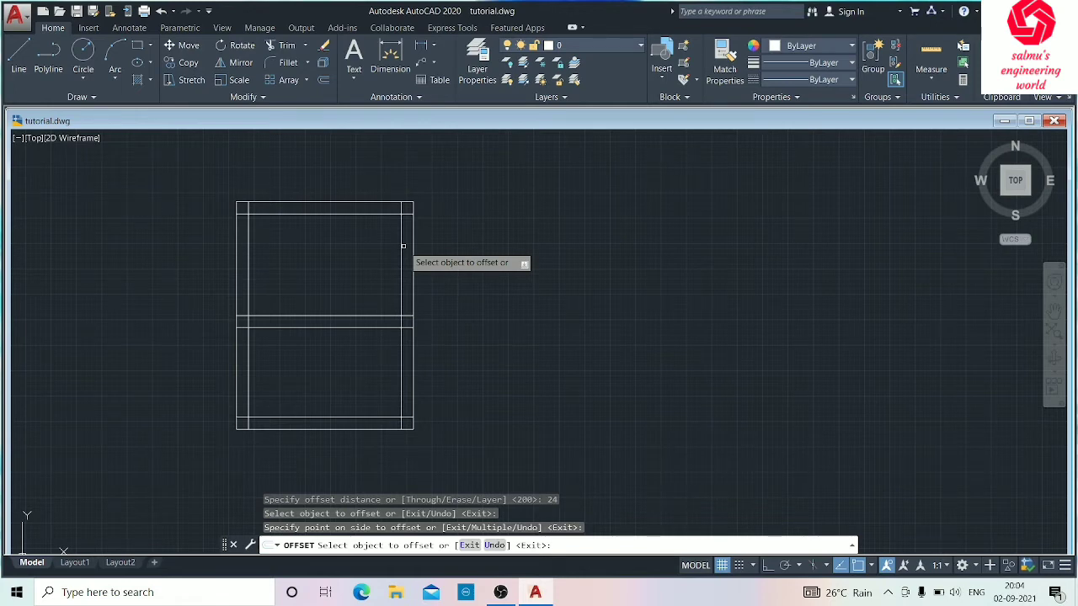
Step: Offset the inner line of the room's right wall by 50 toward the interior
key(Return)
key(Return)
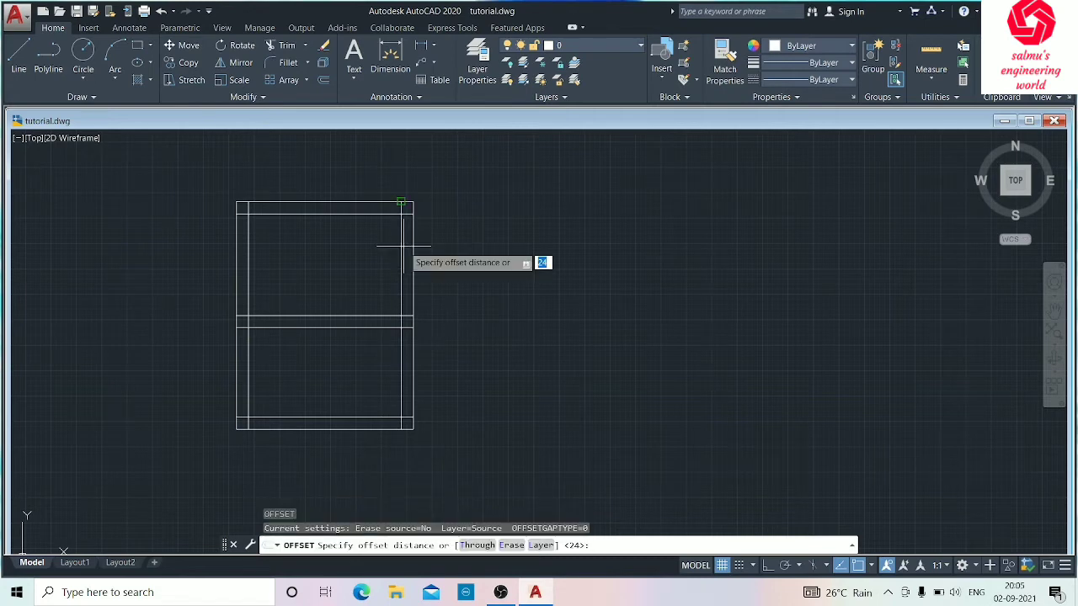
key(Return)
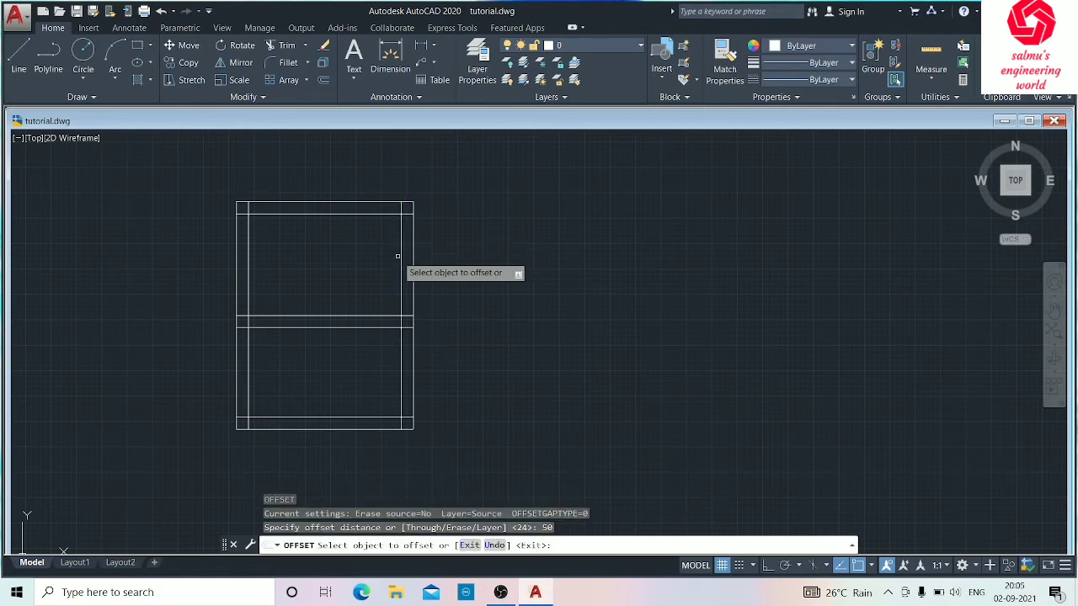
click(402, 246)
click(353, 250)
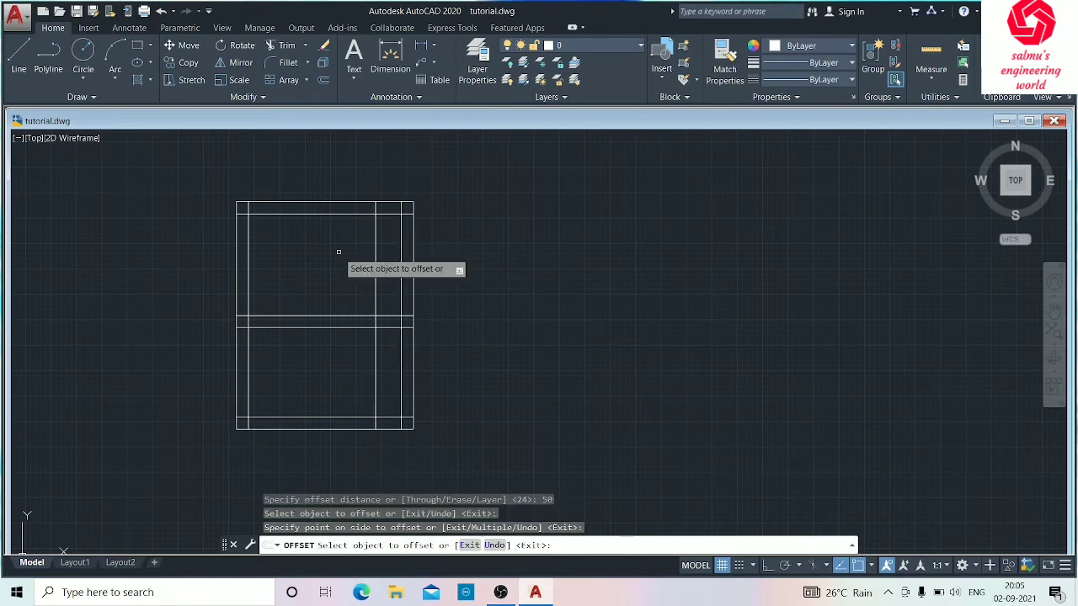
Step: Offset the new vertical line by 24 farther into the room to form a vertical partition wall
key(Return)
key(Return)
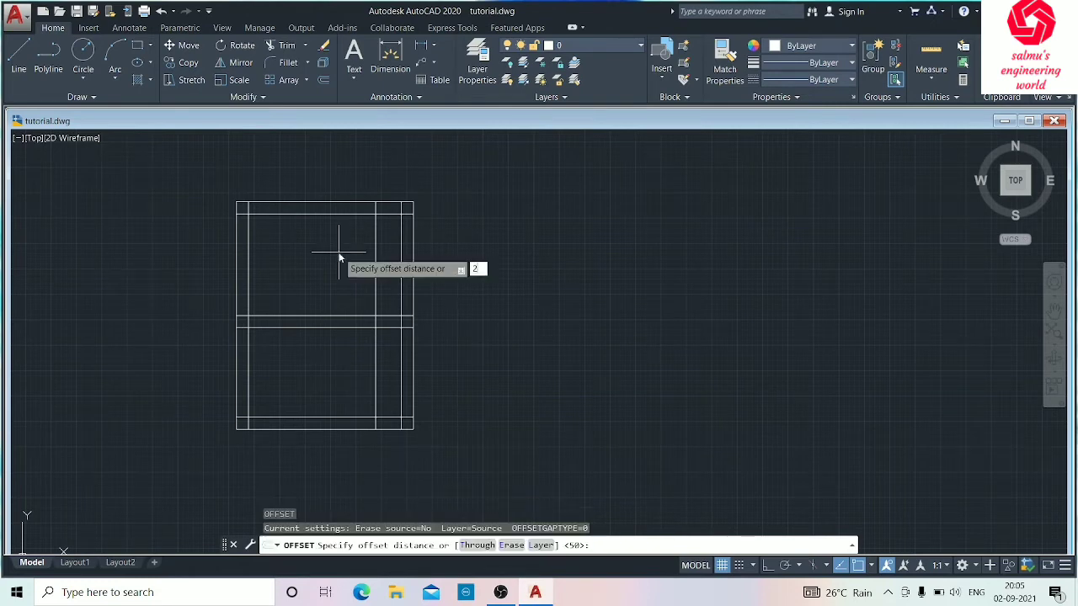
key(Return)
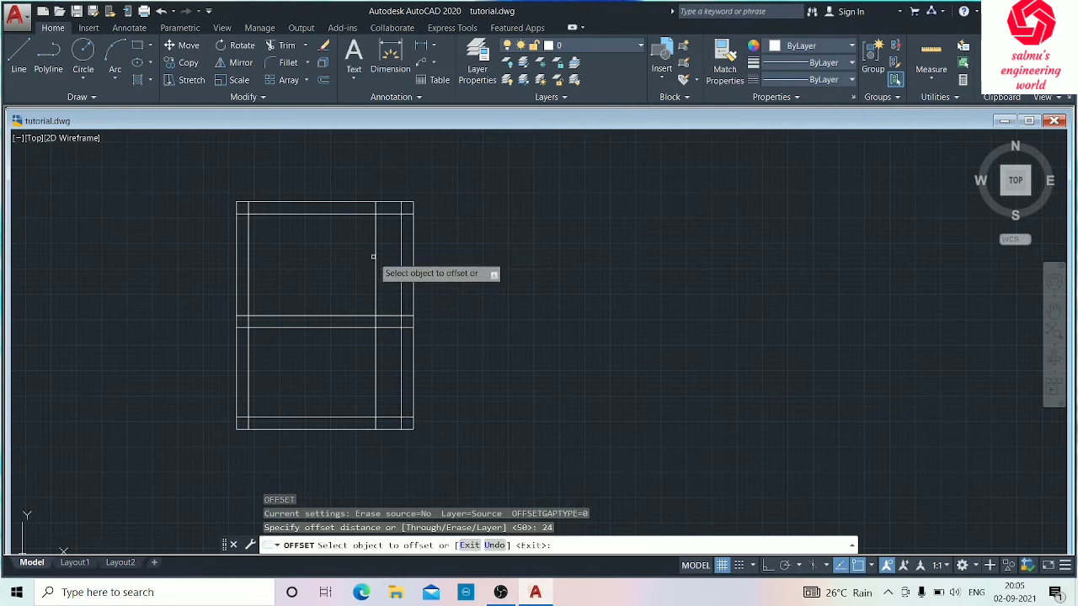
click(375, 254)
click(355, 256)
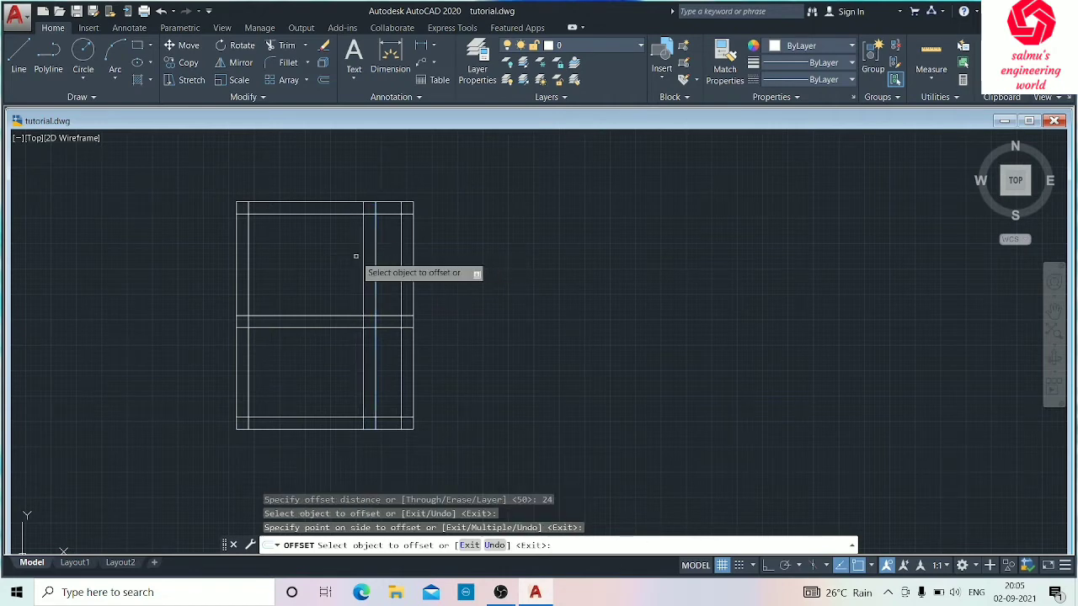
key(Escape)
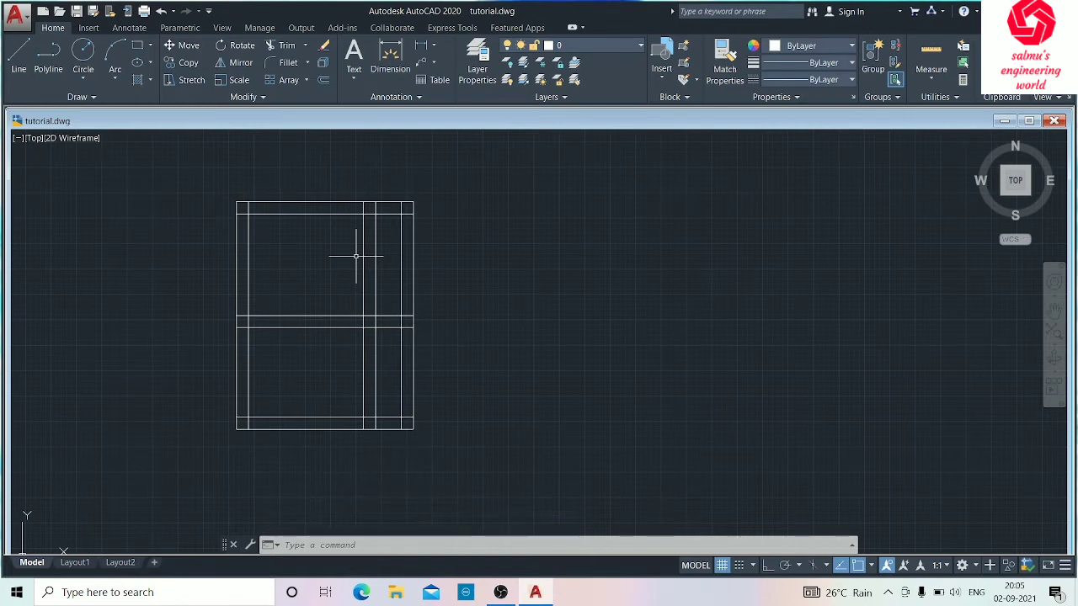
Step: Trim both vertical partition lines between the horizontal partition and the lower wall
text(tr)
key(Return)
key(Return)
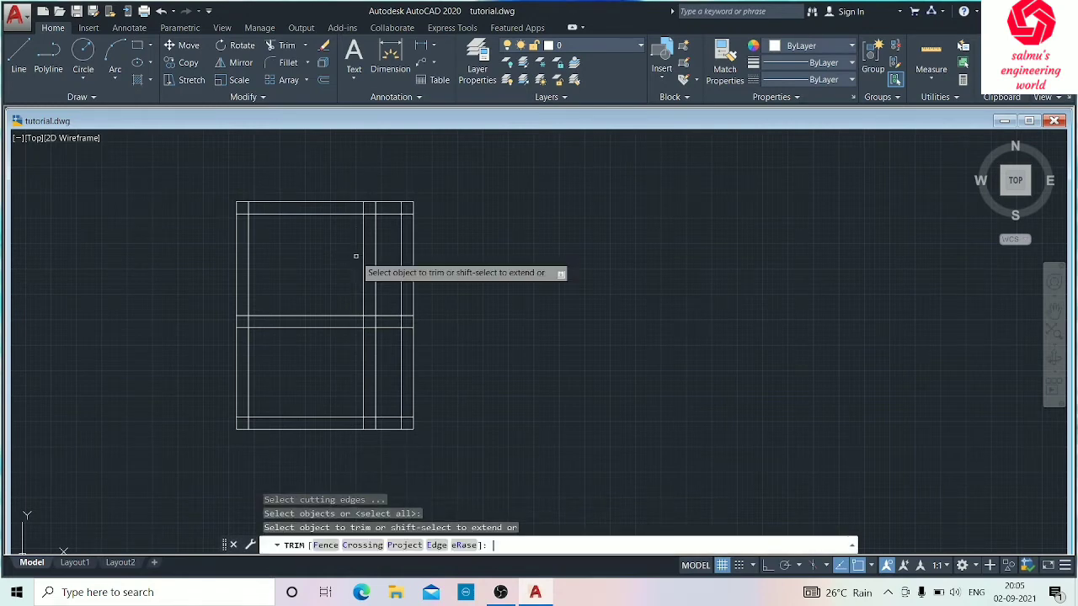
click(352, 349)
click(378, 375)
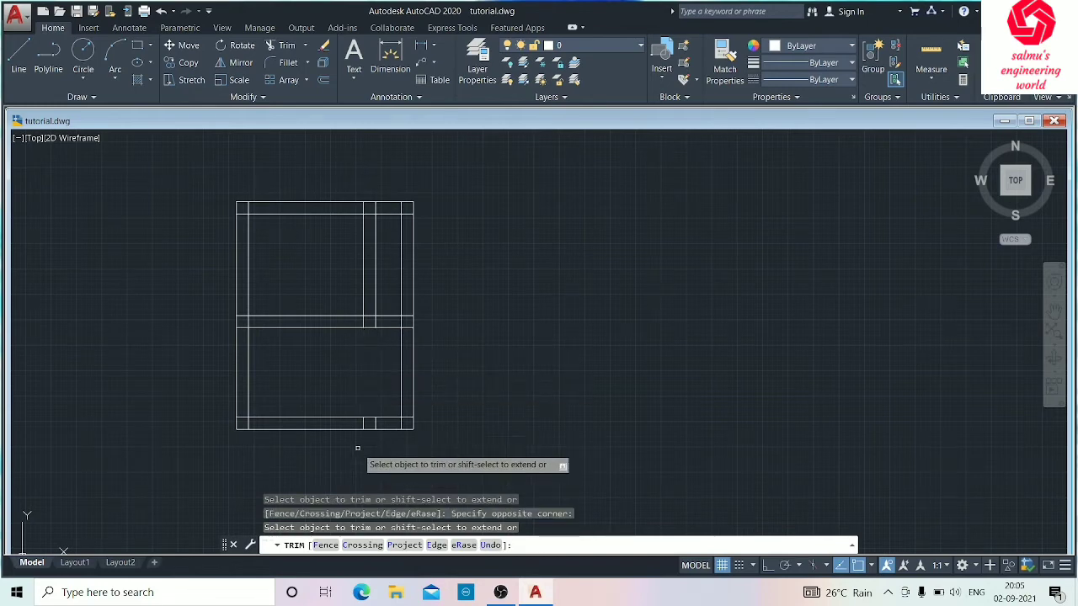
scroll(367, 331, up, 2)
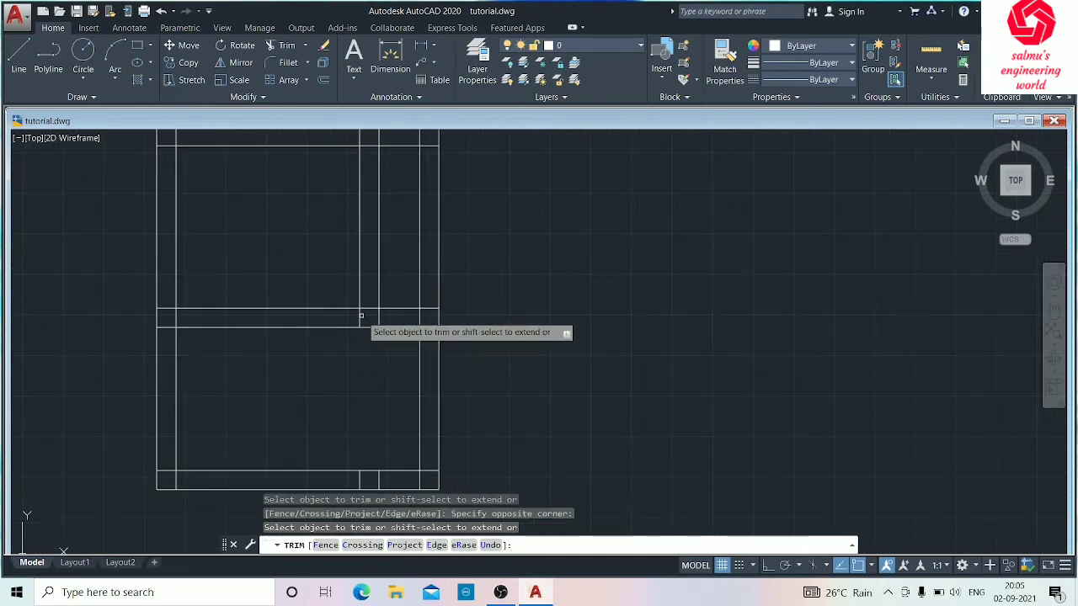
scroll(380, 433, down, 5)
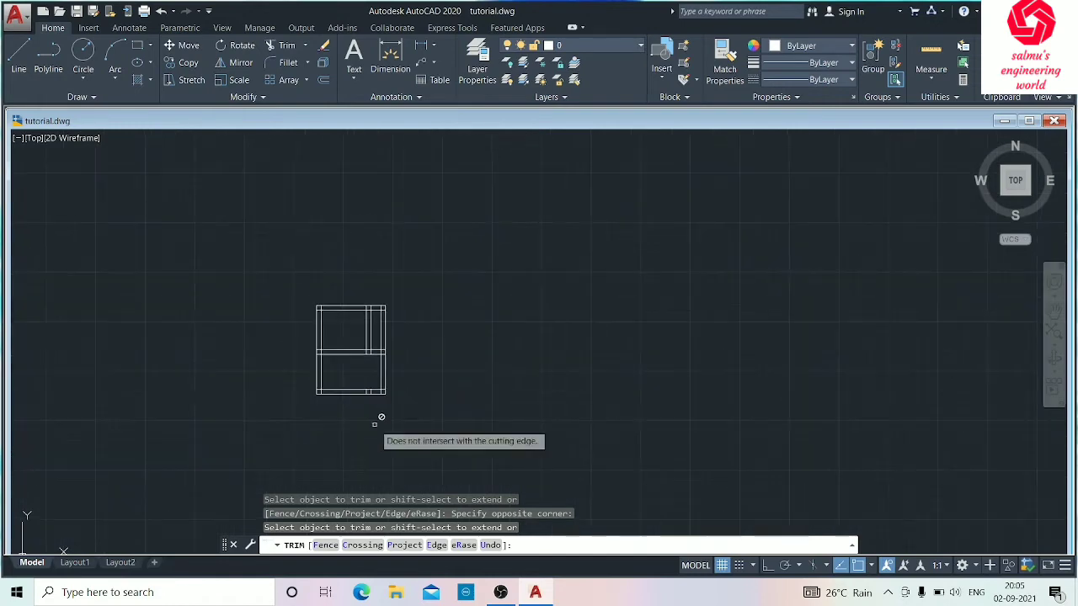
scroll(374, 417, up, 5)
scroll(312, 345, down, 4)
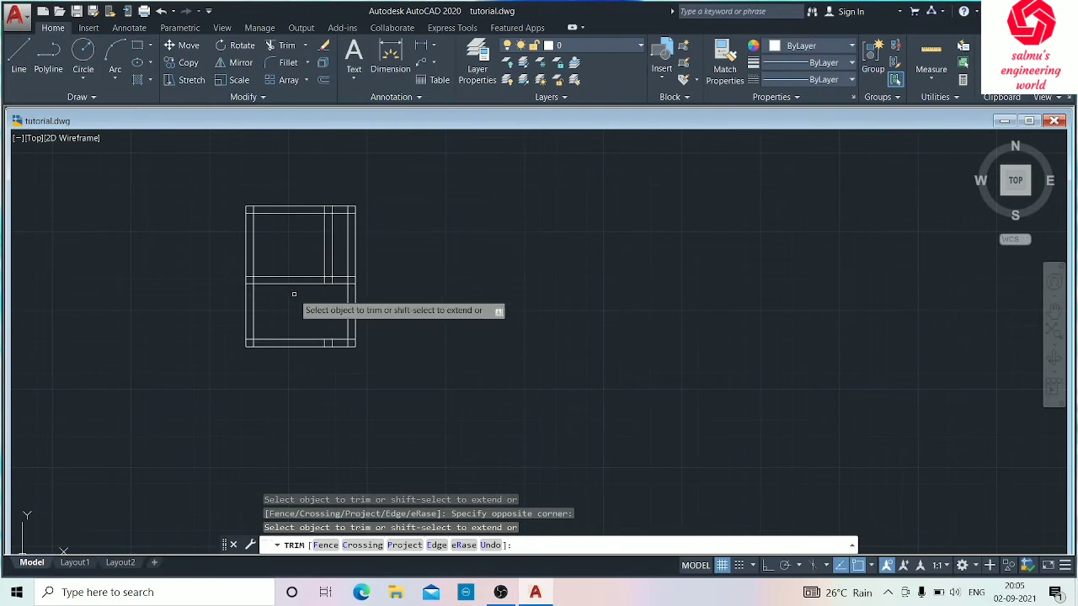
key(Escape)
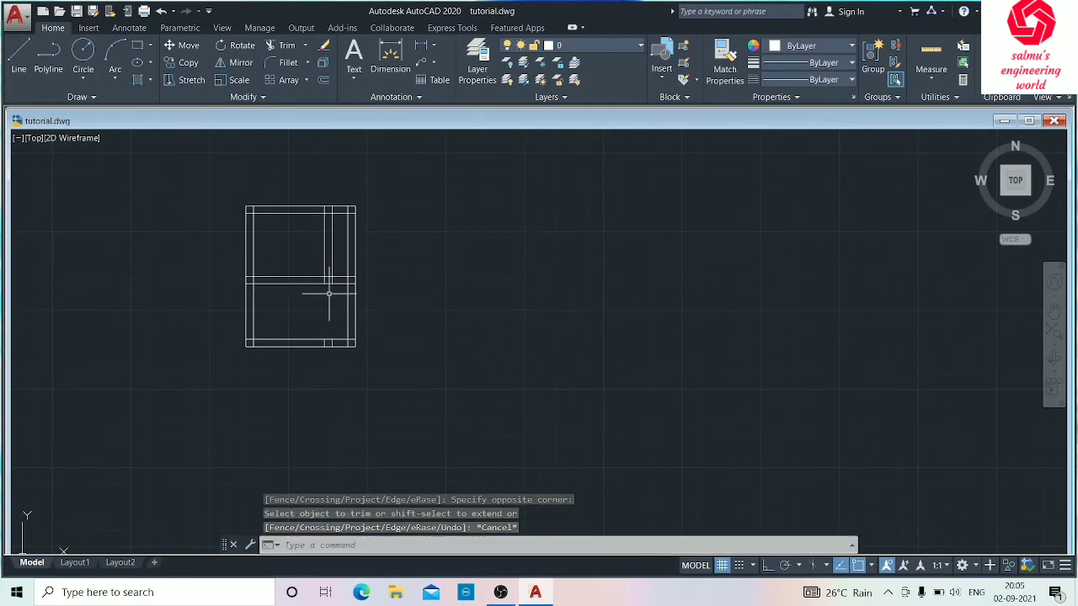
Step: Offset the inner line of the room's left wall by 100 toward the interior
text(o)
key(Return)
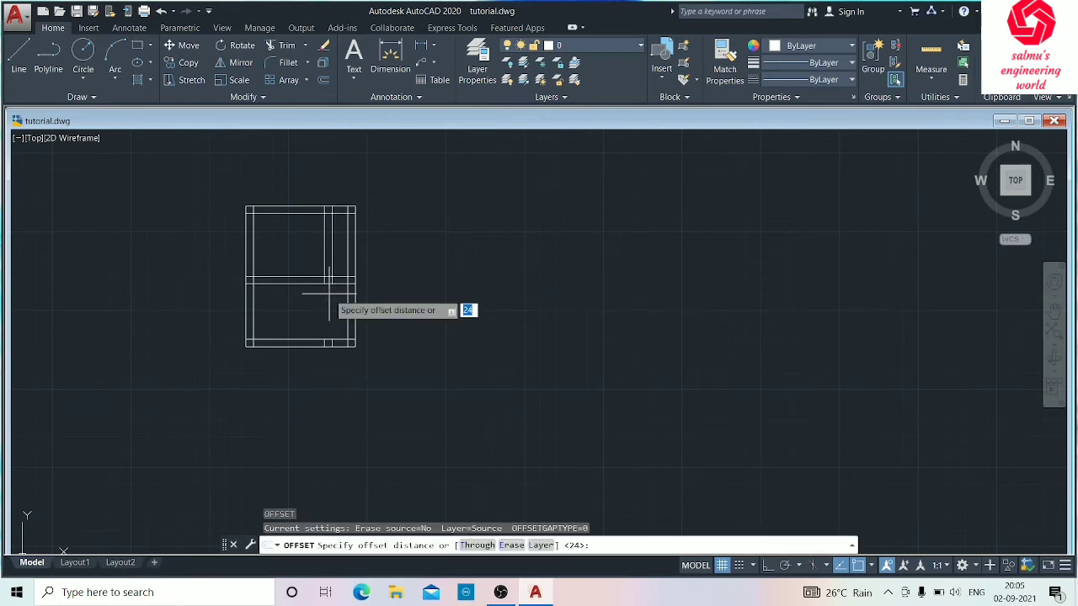
text(100)
key(Return)
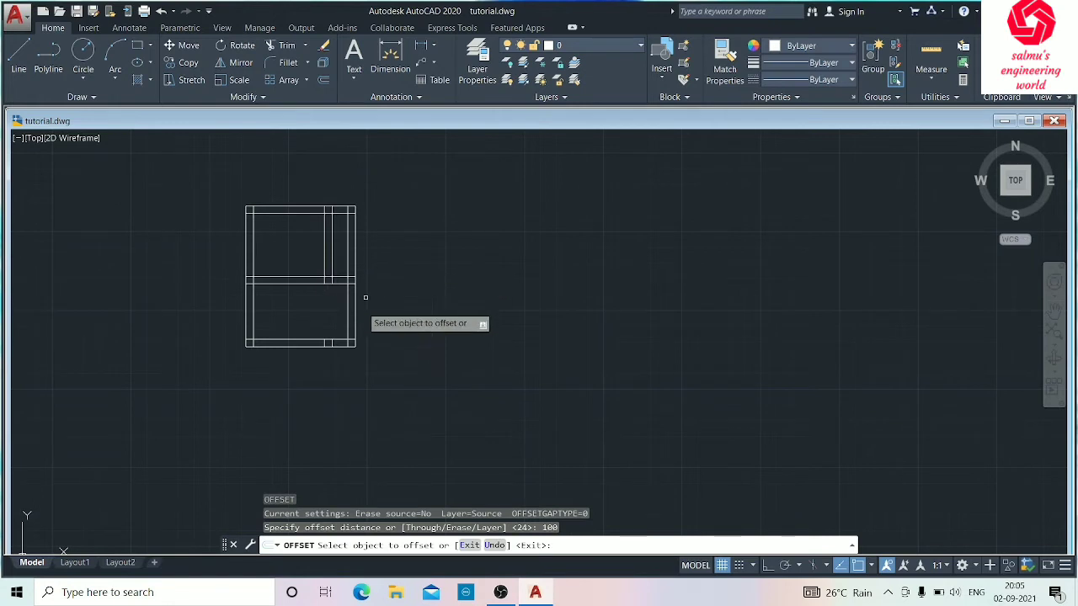
click(254, 318)
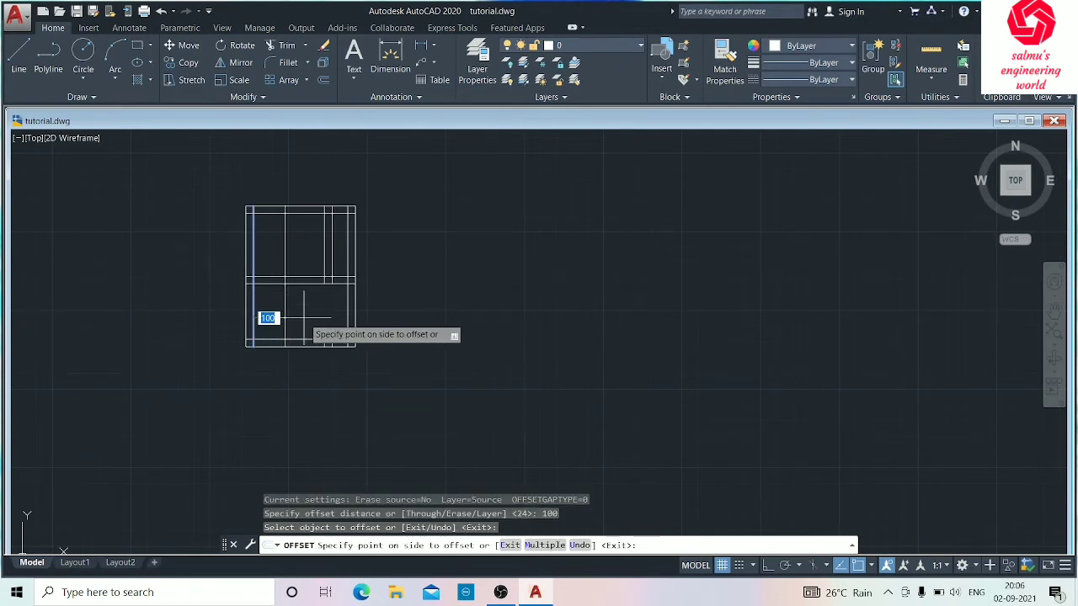
click(304, 318)
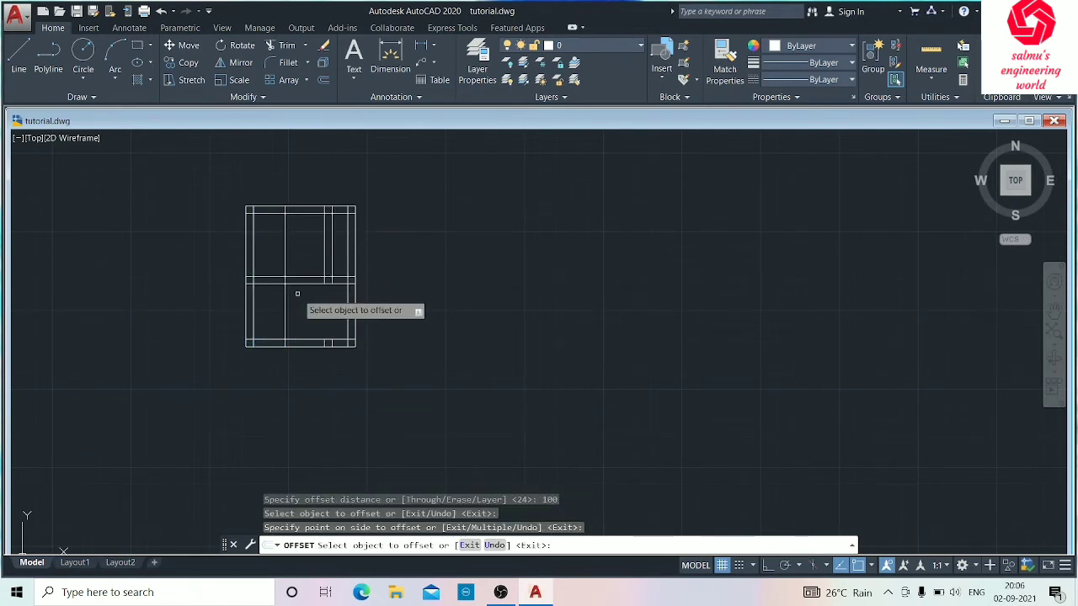
Step: Offset the upper line of the horizontal partition upward by 80
key(Return)
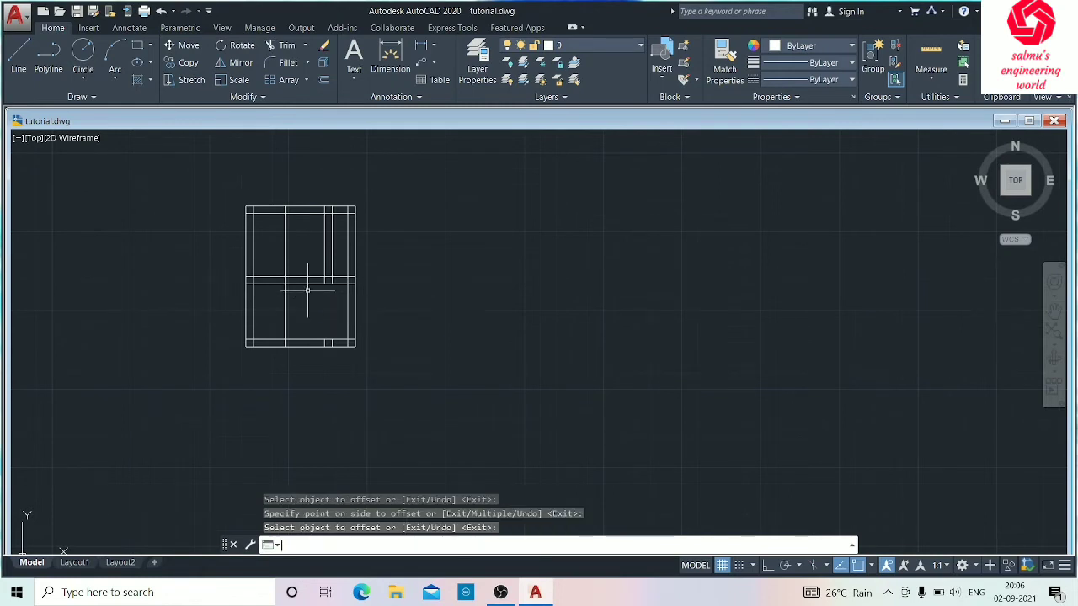
key(Return)
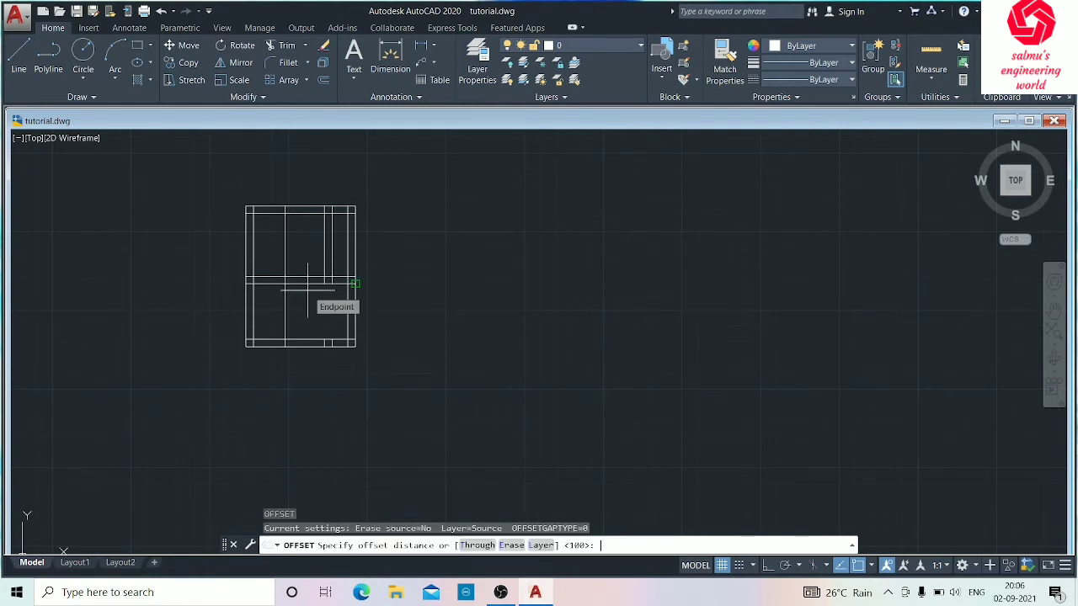
text(80)
key(Return)
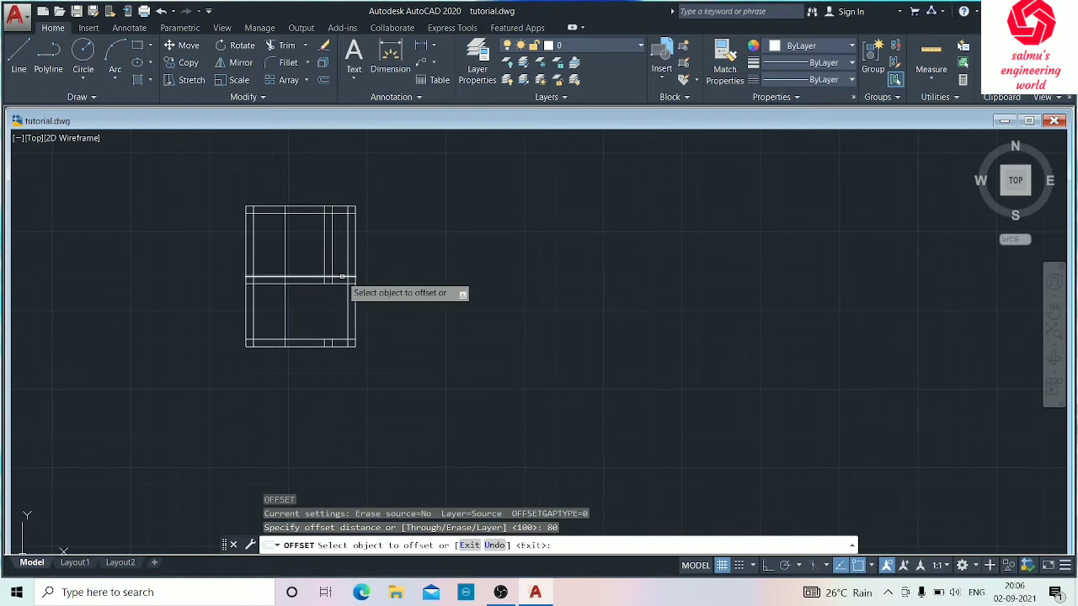
click(309, 276)
click(312, 241)
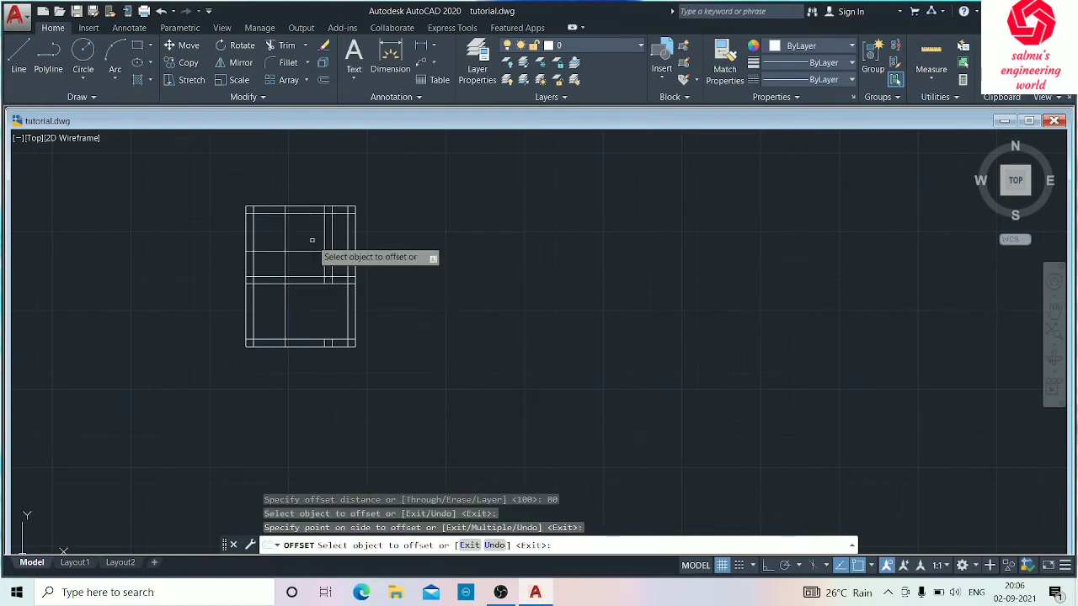
Step: Trim the vertical and horizontal opening guide lines inside the upper room, between its left wall and the vertical partition
key(Escape)
text(tr)
key(Return)
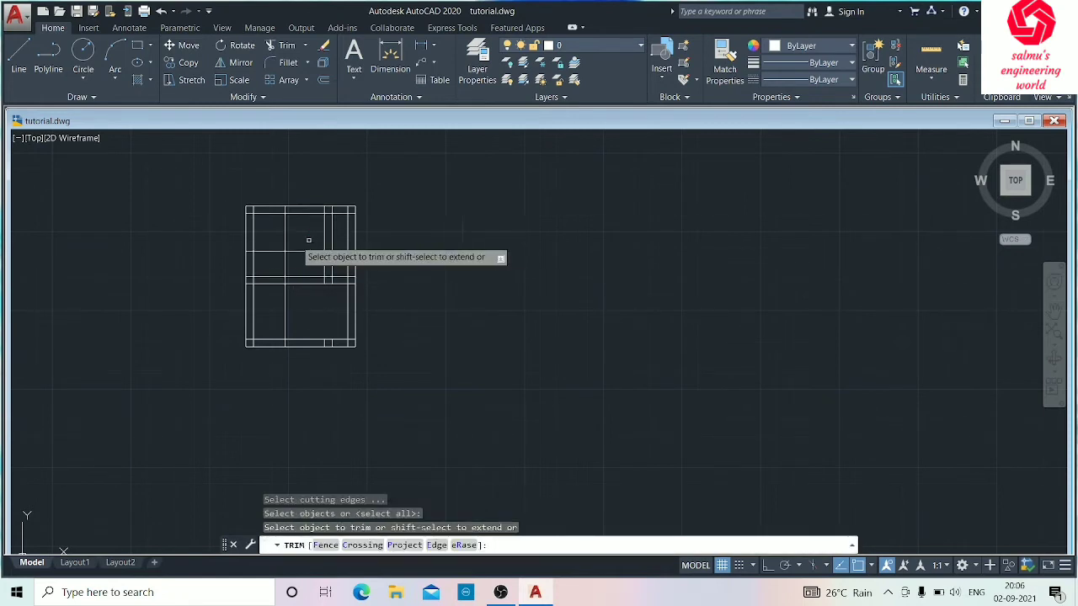
click(270, 242)
click(313, 262)
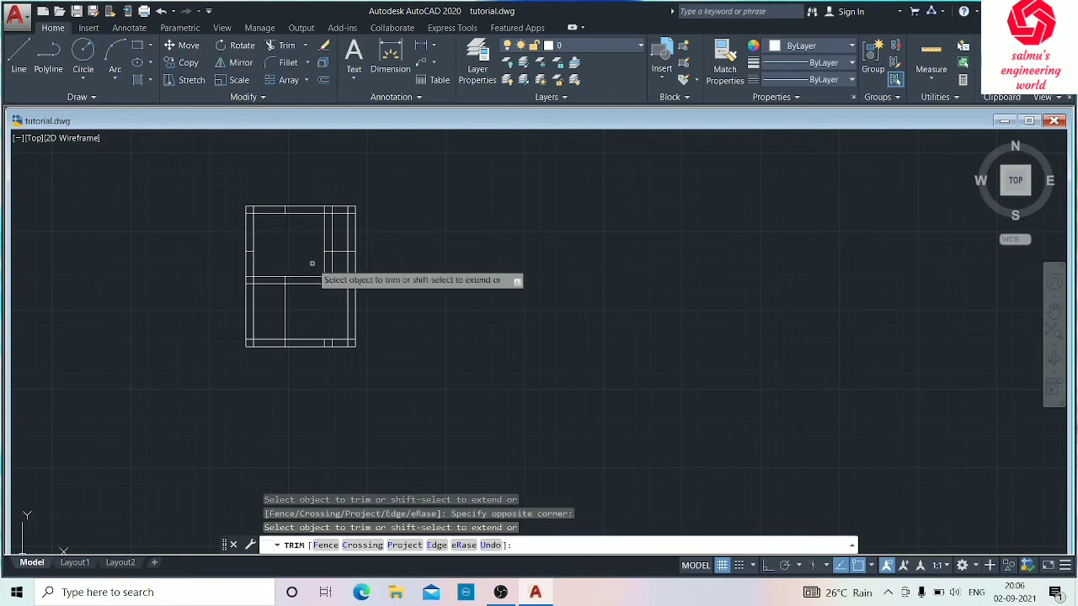
Step: Trim both horizontal partition lines between the left wall and the vertical guide line to create an opening
click(270, 256)
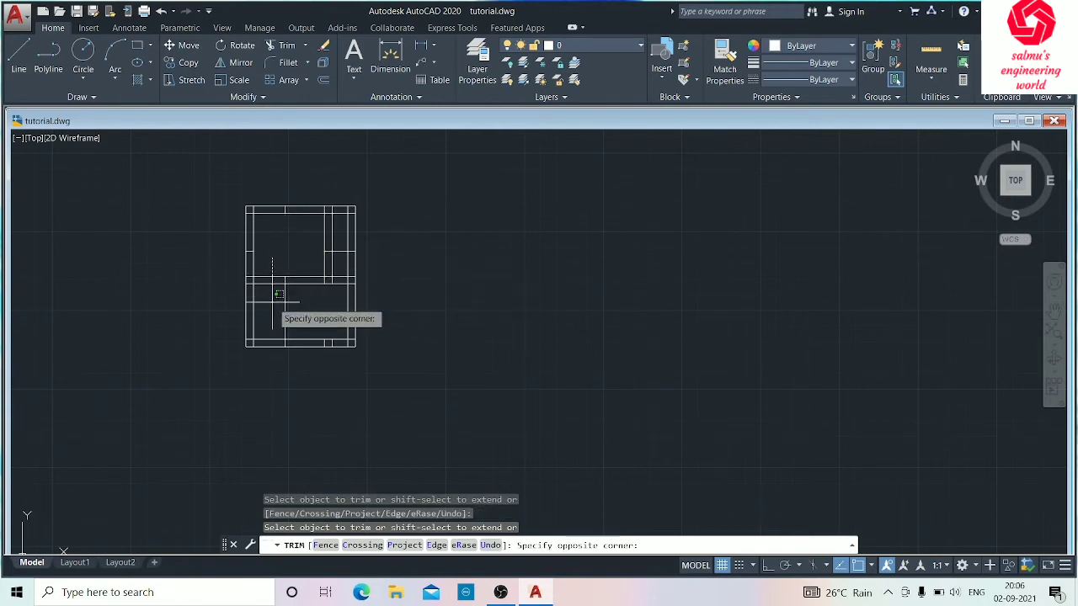
click(256, 266)
click(263, 265)
click(267, 297)
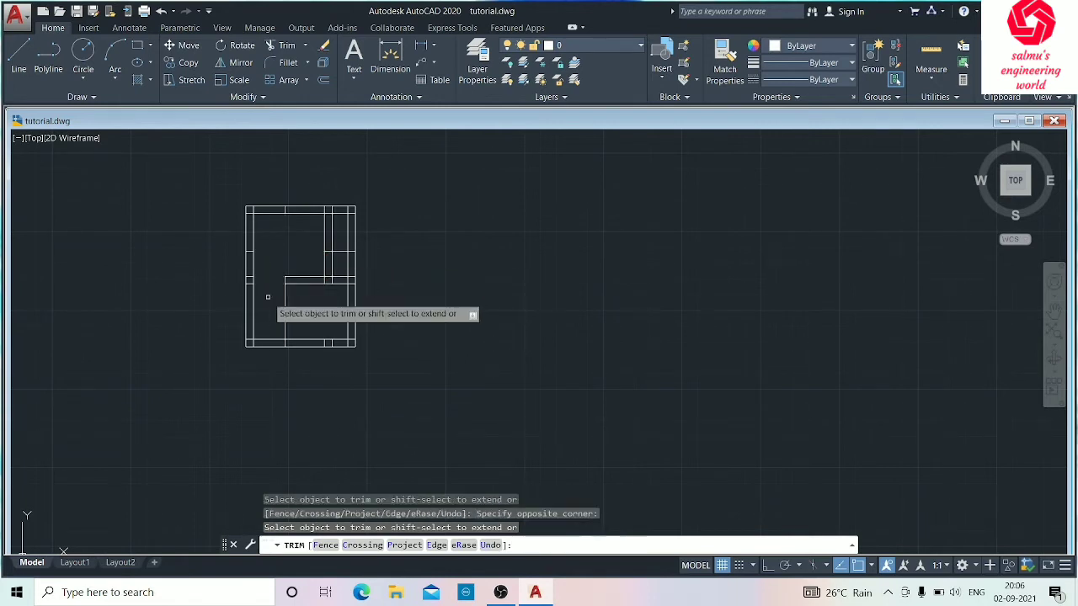
Step: Cut openings by trimming the vertical partition below the horizontal guide line and the lower wall between the left wall and the vertical guide line
click(312, 258)
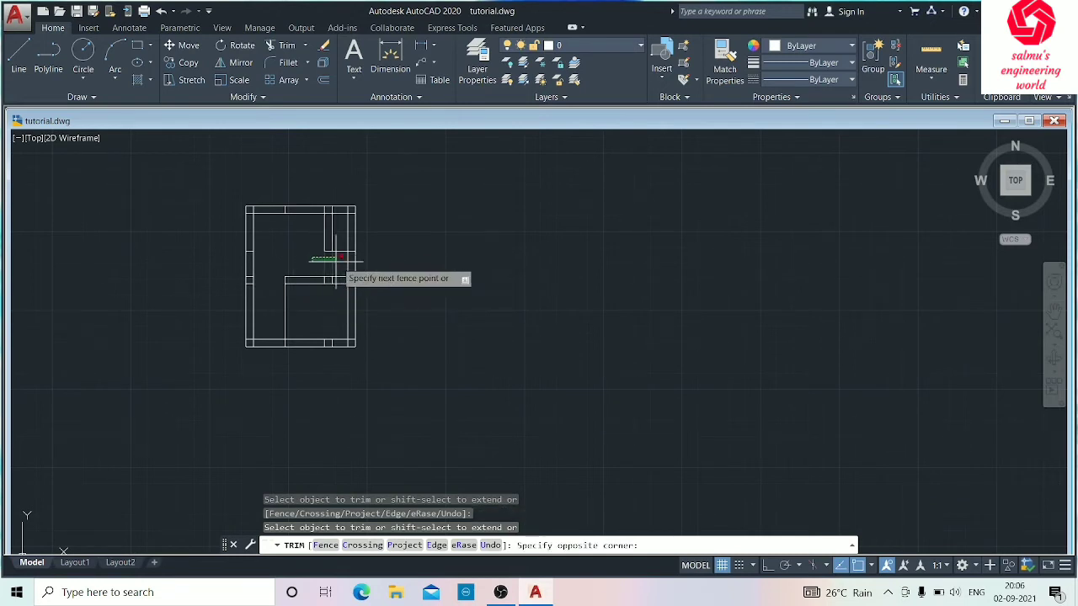
click(339, 262)
click(278, 304)
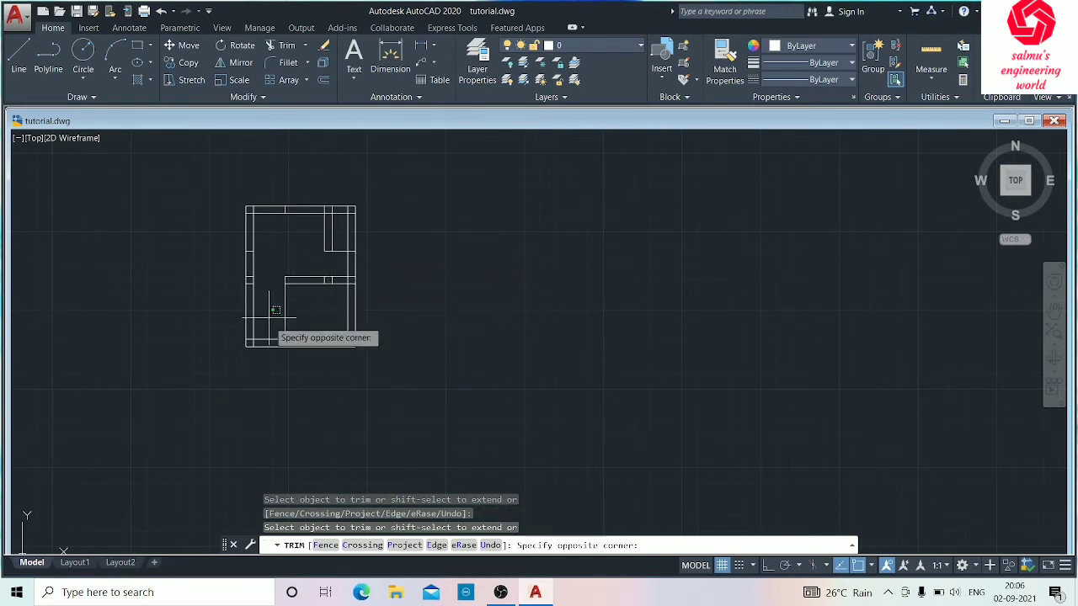
click(269, 377)
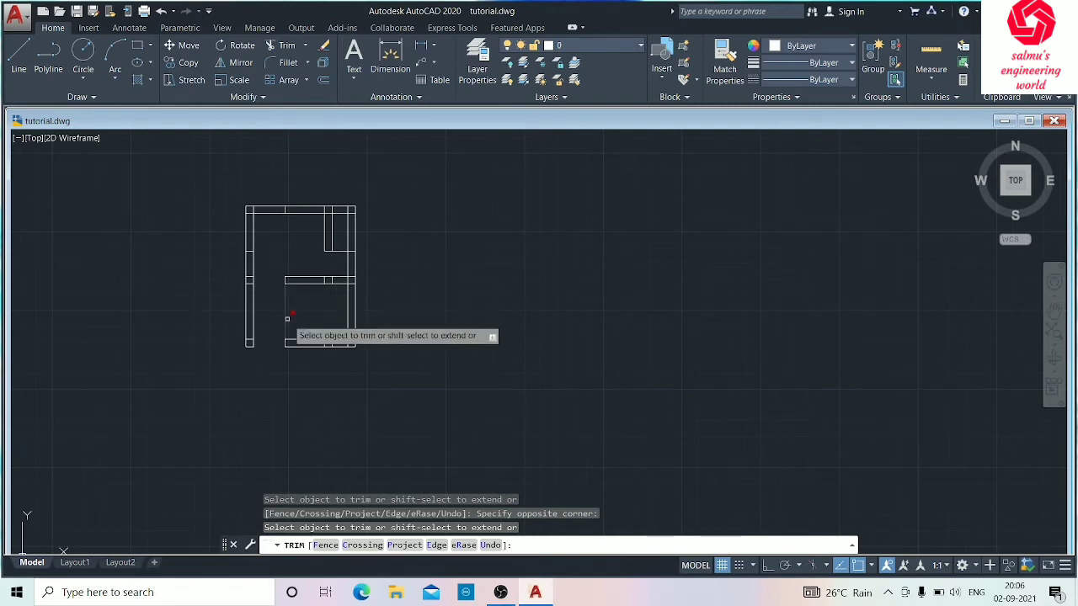
Step: Trim the remaining vertical guide line inside the lower room, between the horizontal partition and the lower wall
click(284, 309)
click(325, 321)
key(Escape)
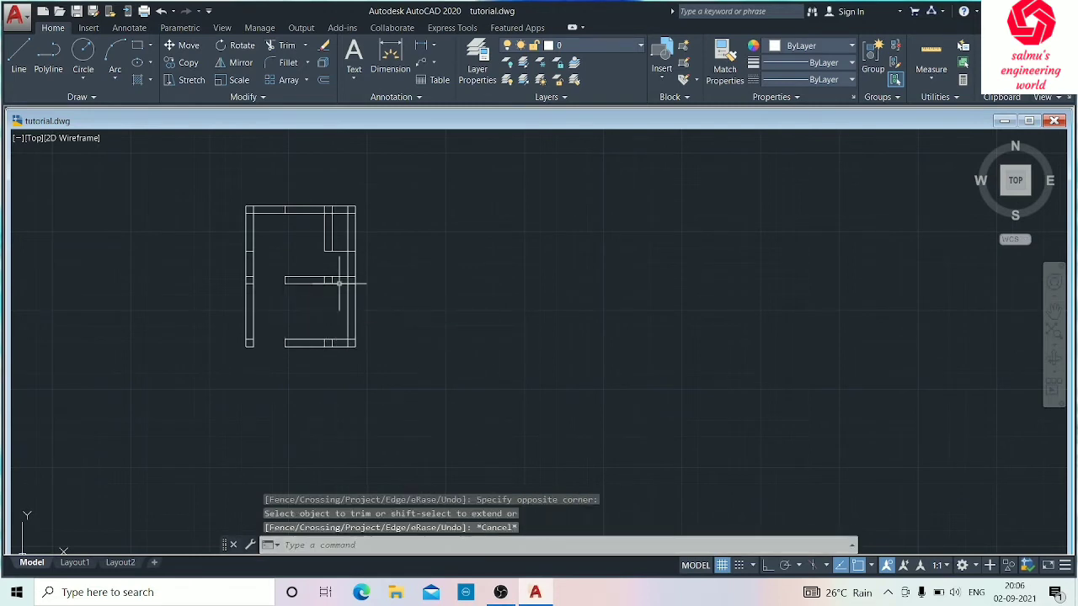
Step: Trim the horizontal guide line between the short vertical partition and the right wall
scroll(339, 276, up, 4)
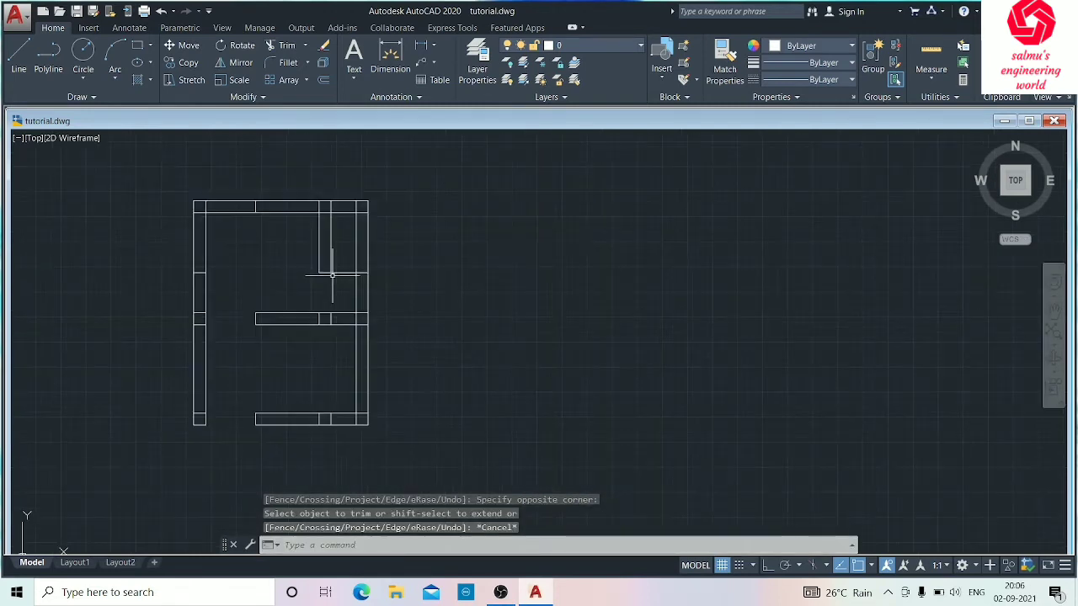
key(space)
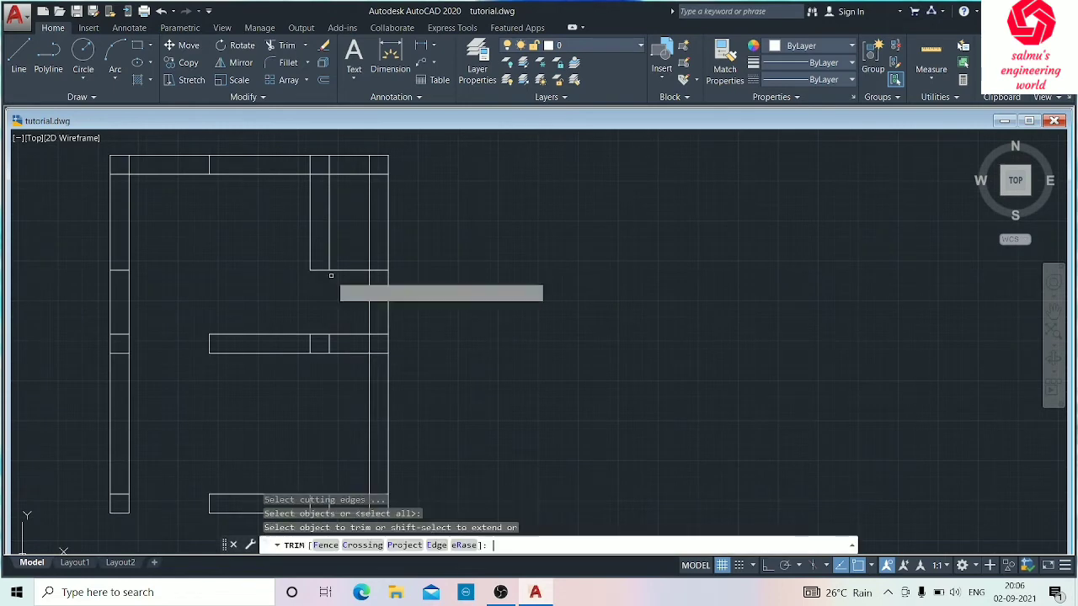
click(349, 232)
click(351, 295)
key(Escape)
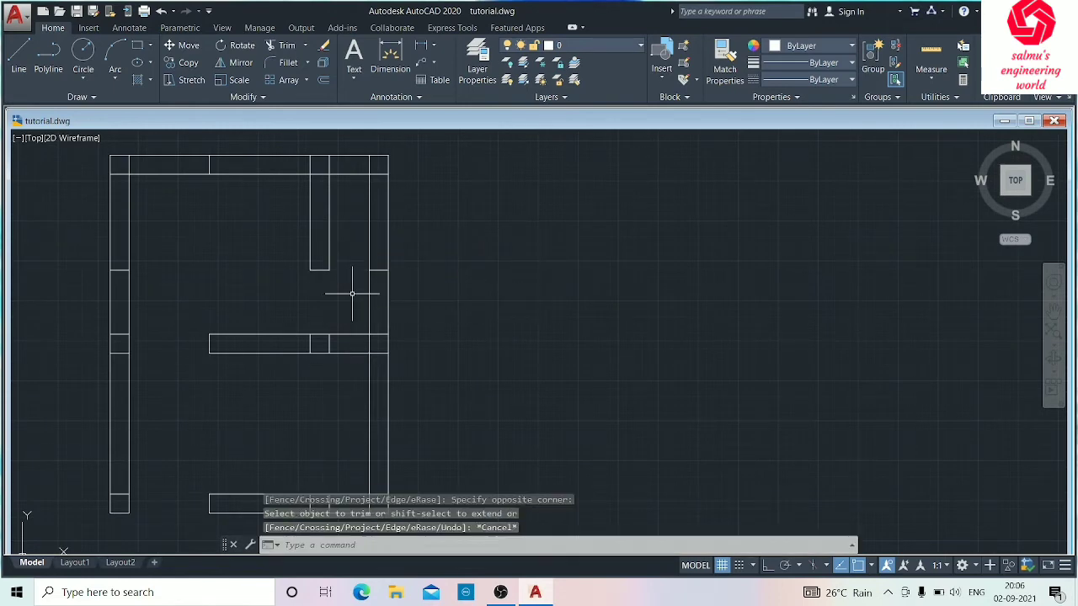
Step: Erase the leftover short cross lines inside the right wall, the horizontal partition and the upper wall
click(379, 270)
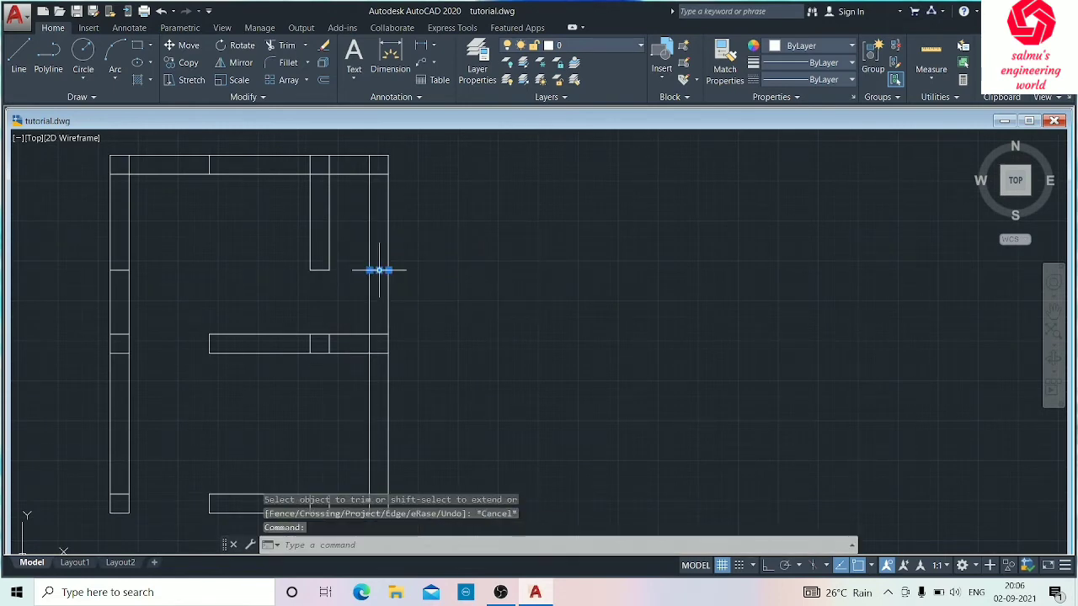
click(310, 343)
click(329, 343)
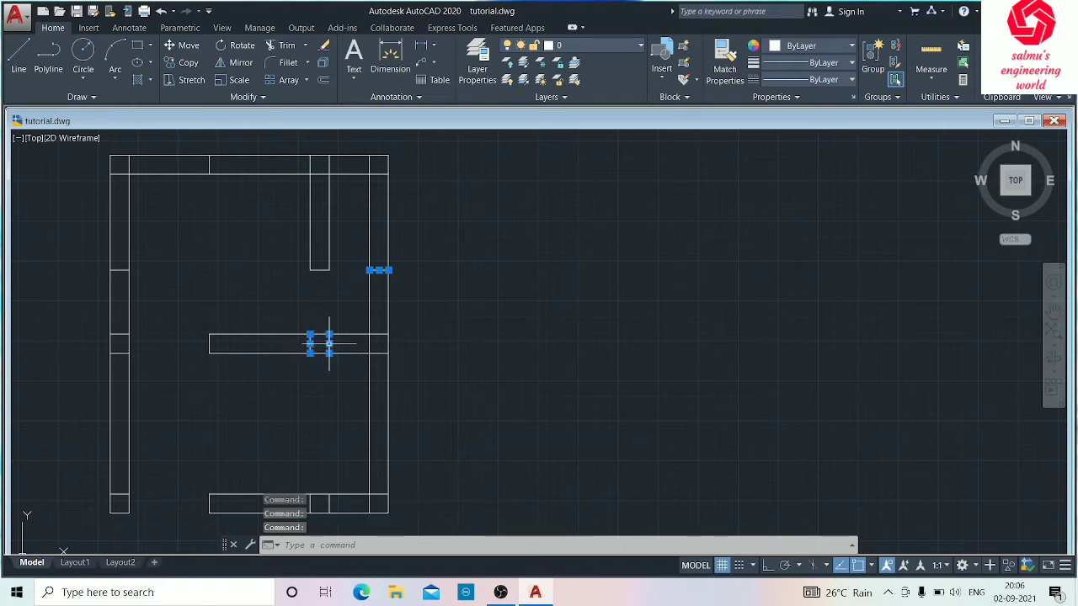
key(Delete)
scroll(324, 390, down, 3)
scroll(320, 336, up, 3)
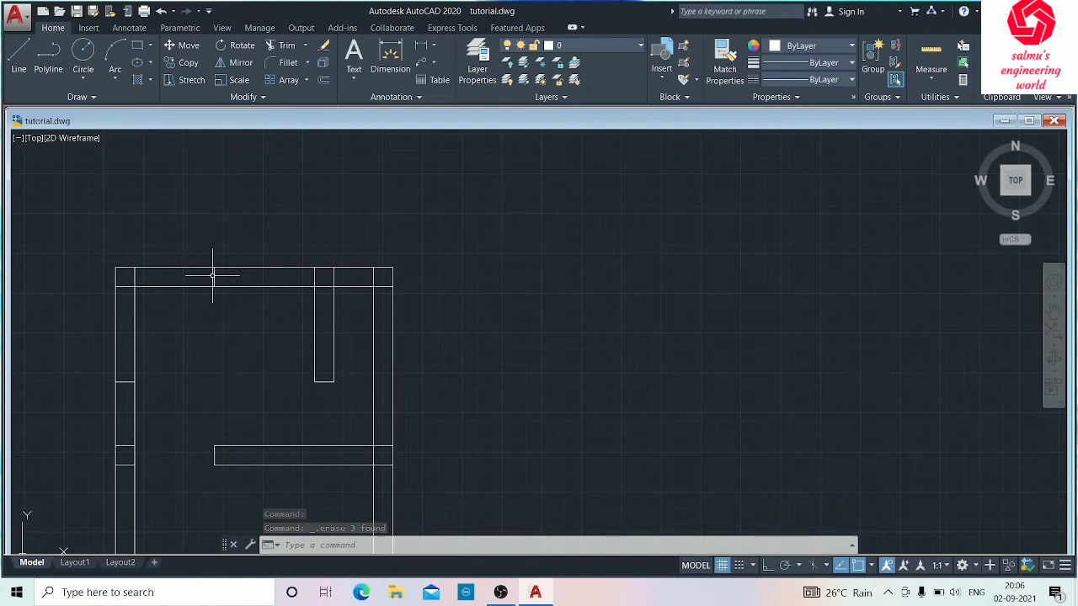
click(214, 276)
key(Delete)
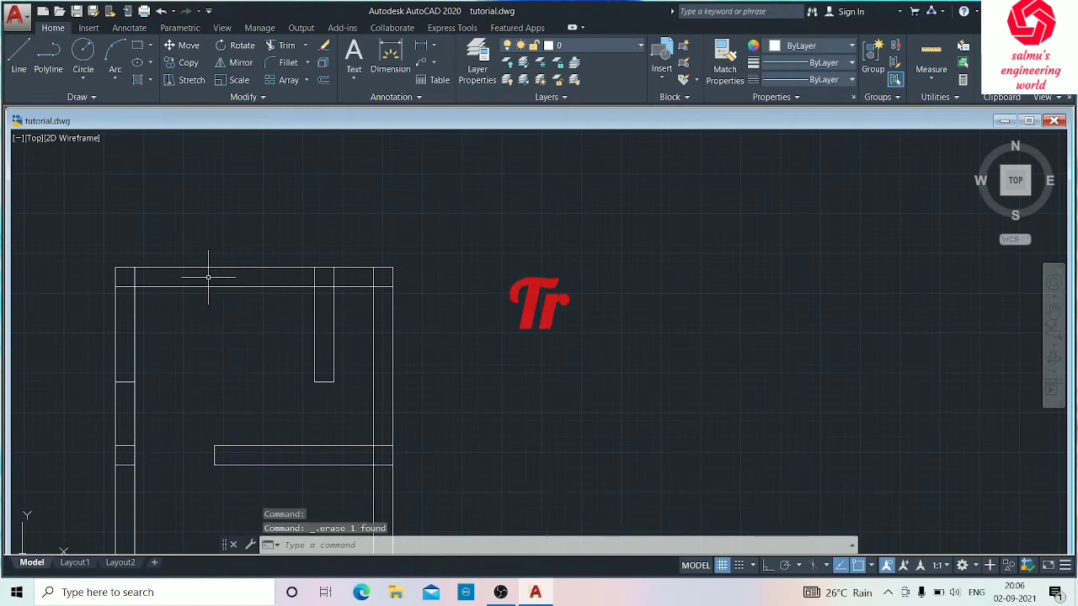
Step: Erase the three leftover short cross lines in the middle of the left wall
scroll(217, 404, down, 4)
scroll(236, 356, up, 2)
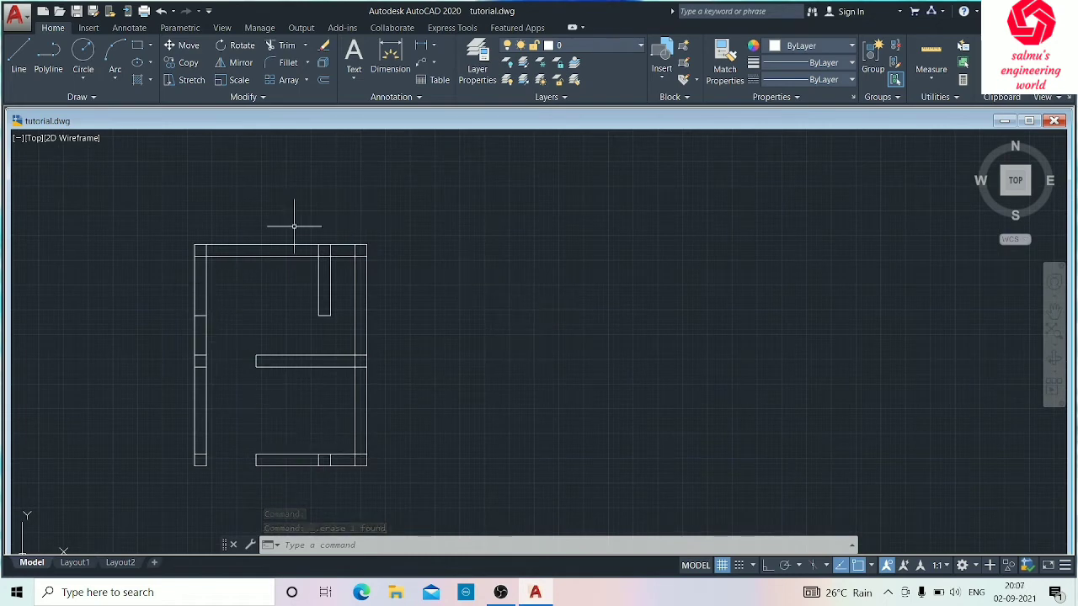
scroll(265, 288, up, 3)
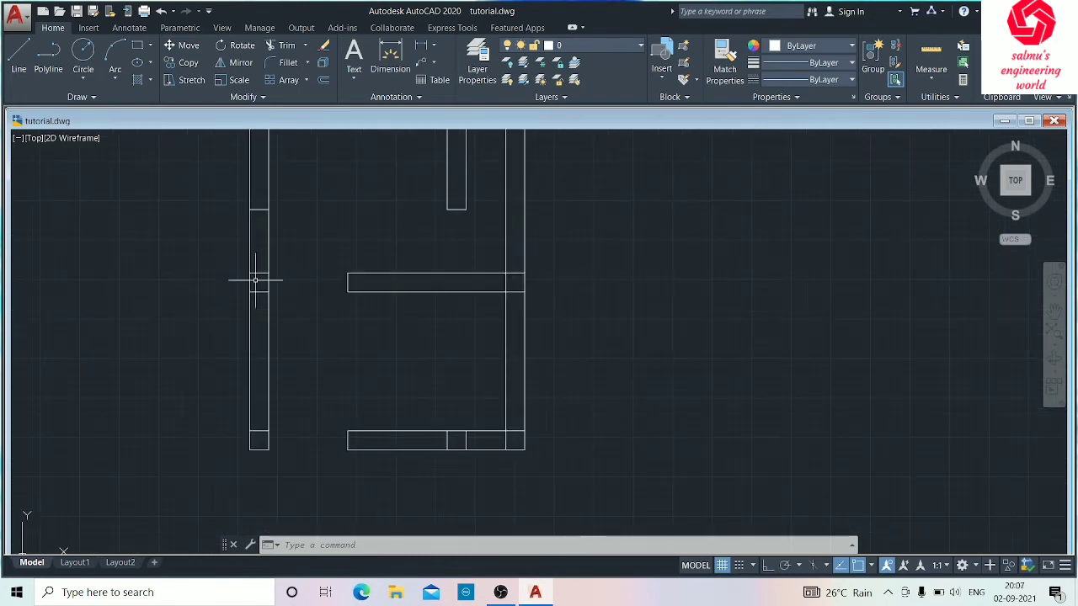
click(258, 272)
click(258, 291)
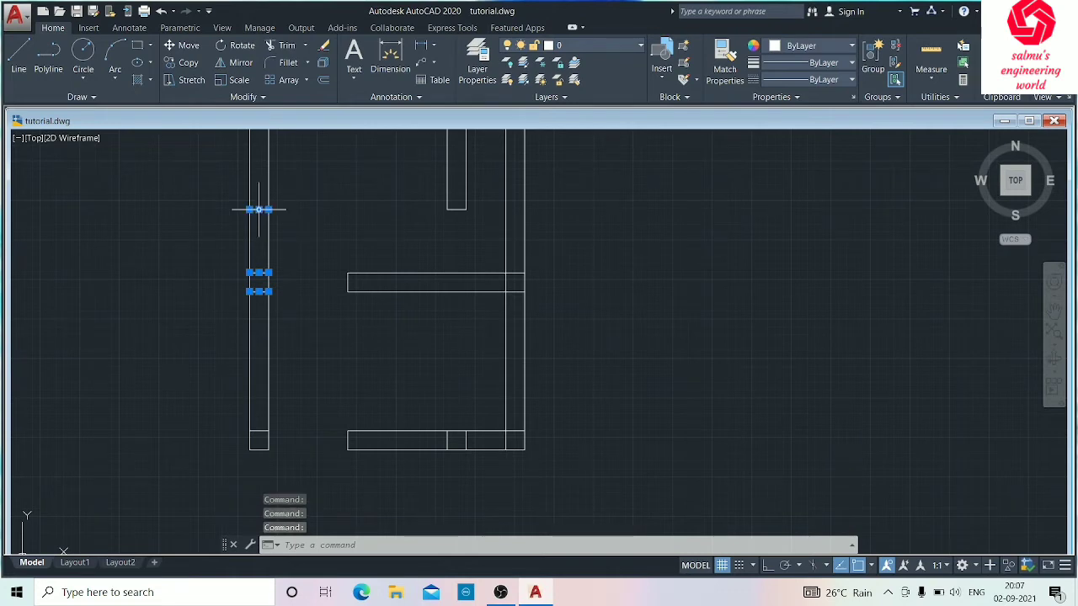
key(Delete)
Step: Erase the leftover cross line near the left wall's lower end and the two inside the lower wall
scroll(245, 262, down, 2)
scroll(267, 374, up, 2)
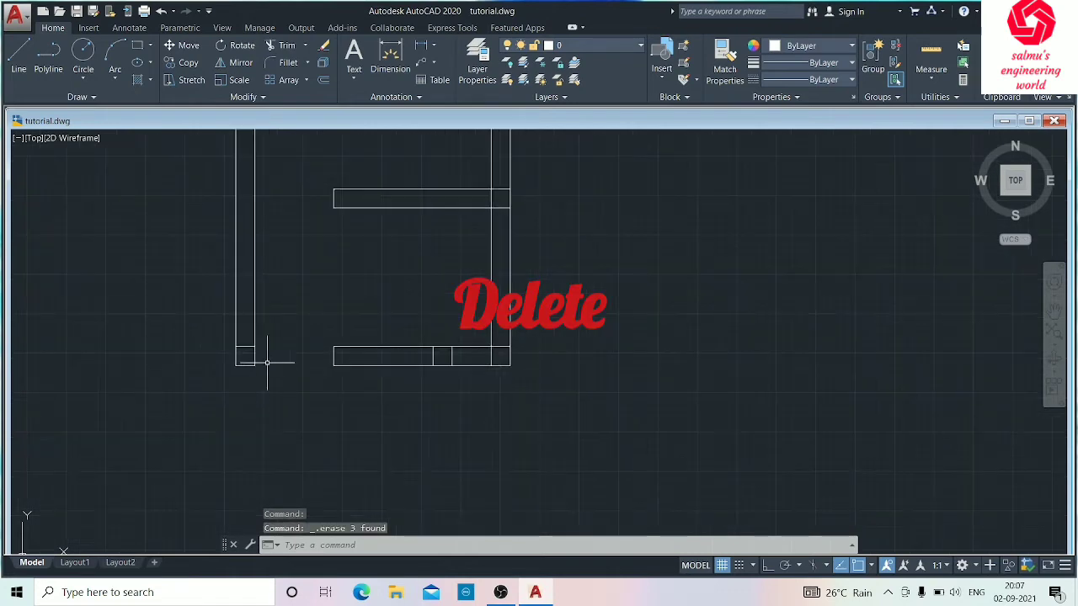
click(245, 346)
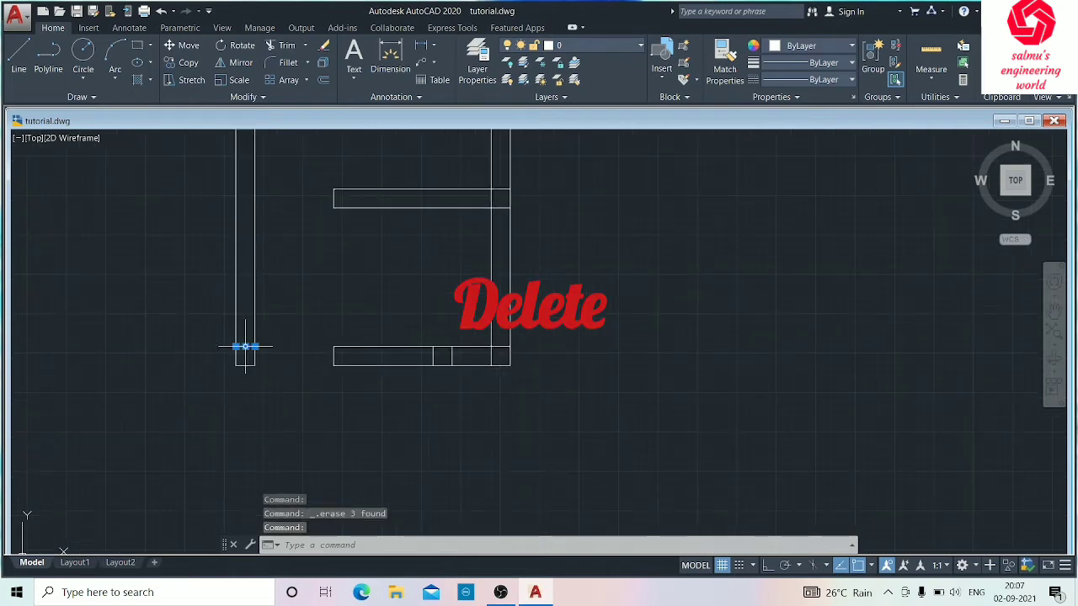
click(433, 354)
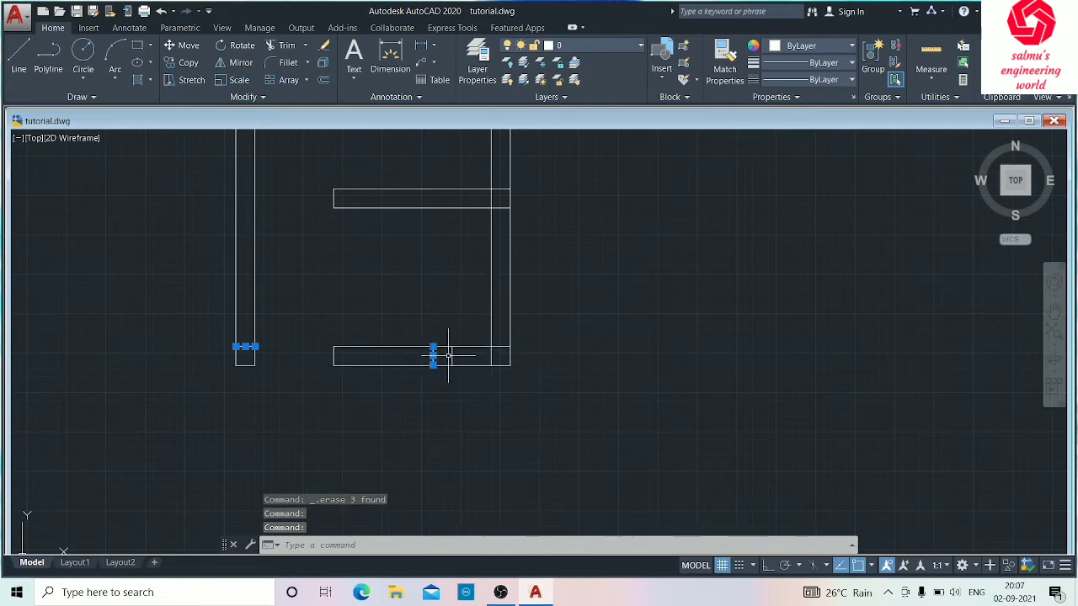
click(452, 352)
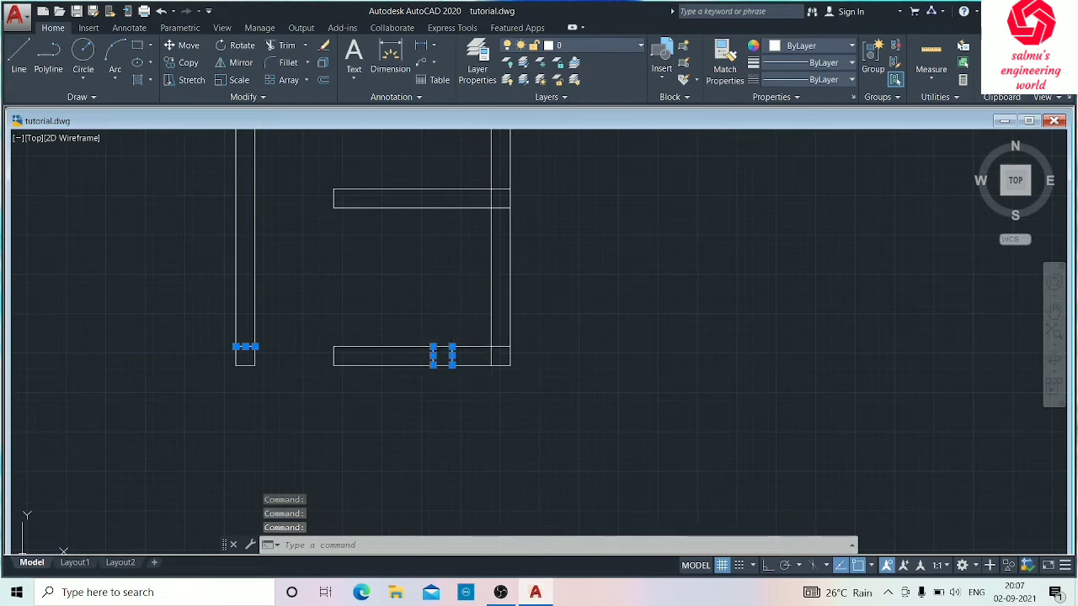
key(Delete)
Step: Fillet the inner lines of the left and upper walls into a sharp corner
scroll(452, 236, down, 2)
scroll(456, 220, up, 1)
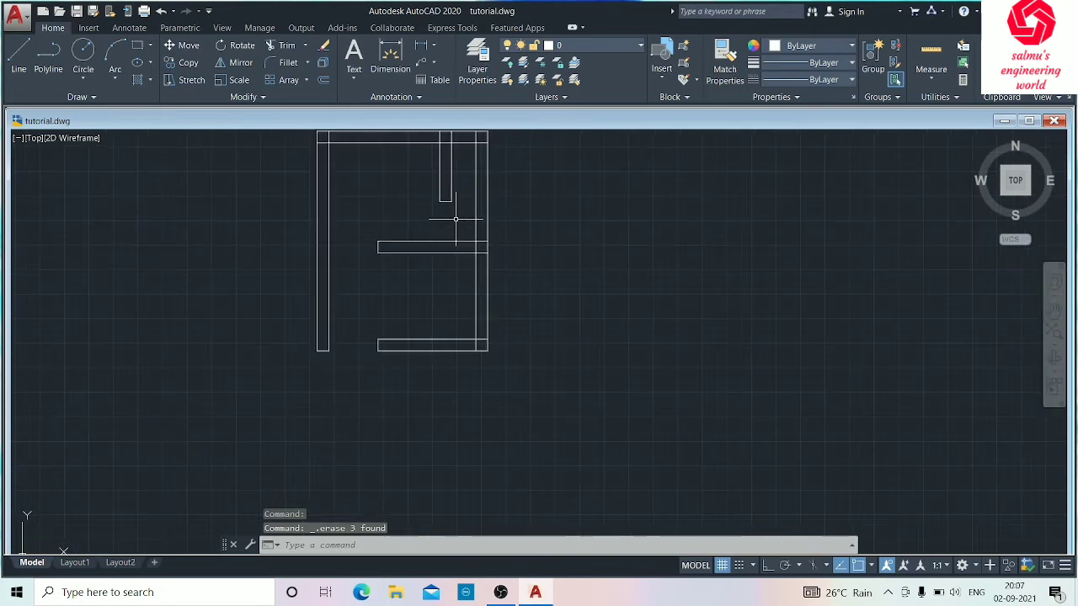
middle_drag(455, 220, 444, 276)
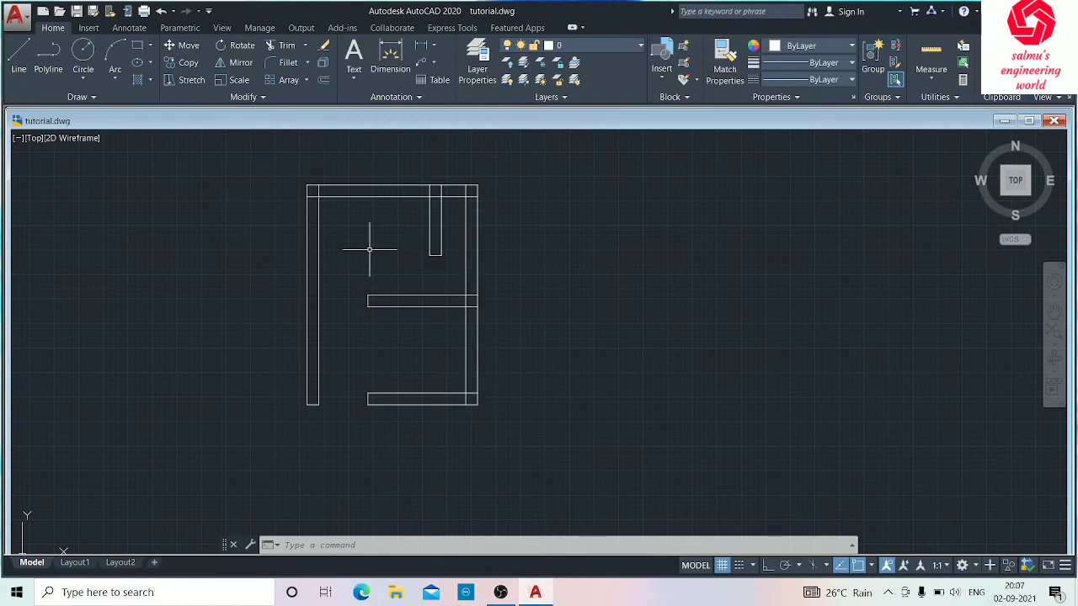
scroll(311, 202, up, 6)
scroll(312, 202, down, 4)
mouse_move(311, 202)
middle_down()
mouse_move(319, 271)
mouse_move(279, 230)
middle_up()
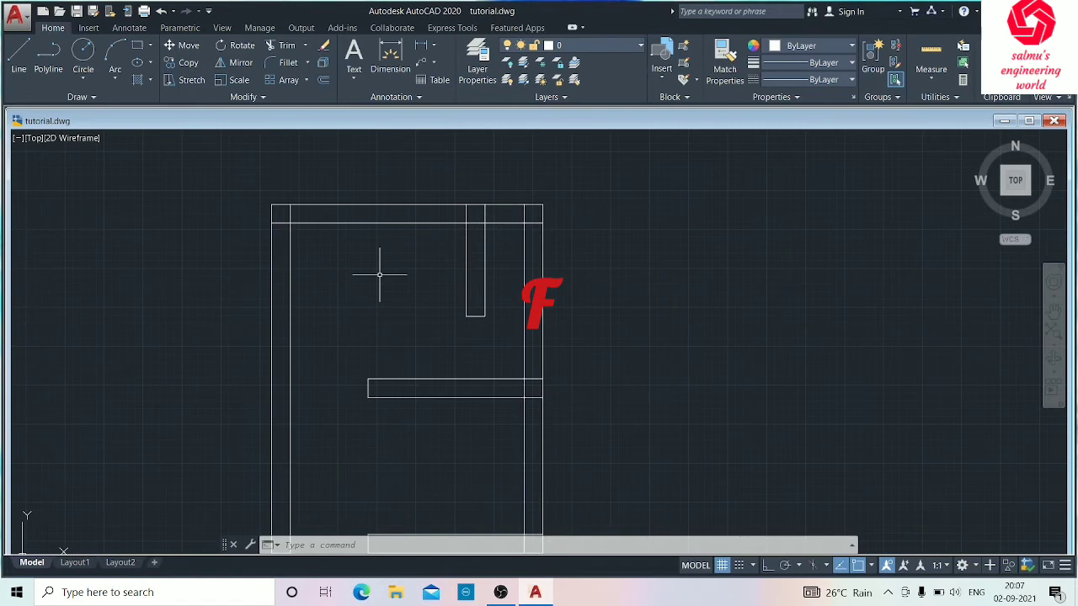
key(Escape)
text(f)
key(Return)
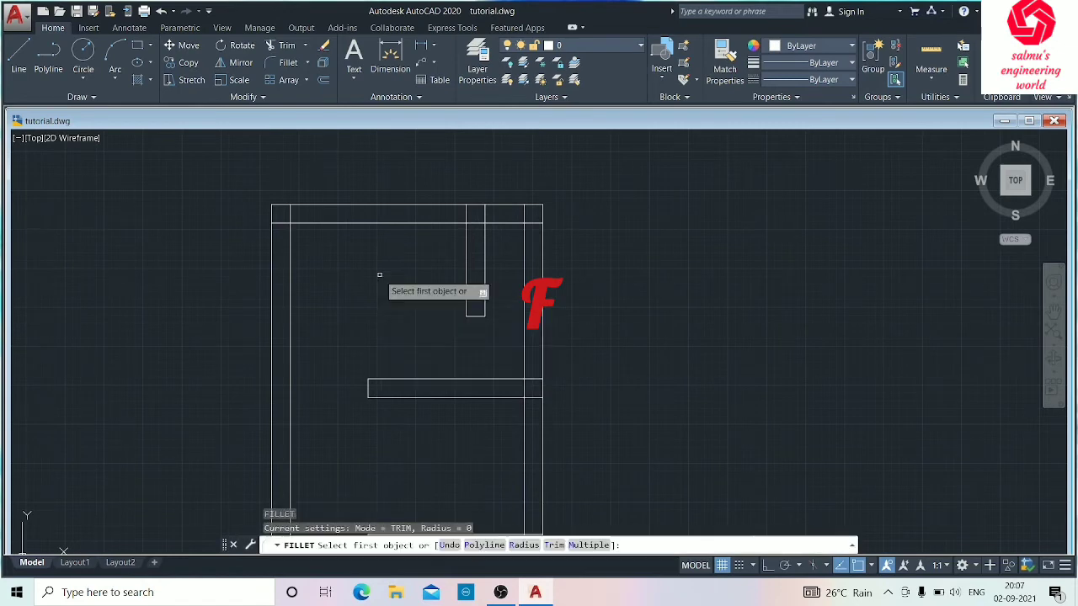
click(290, 244)
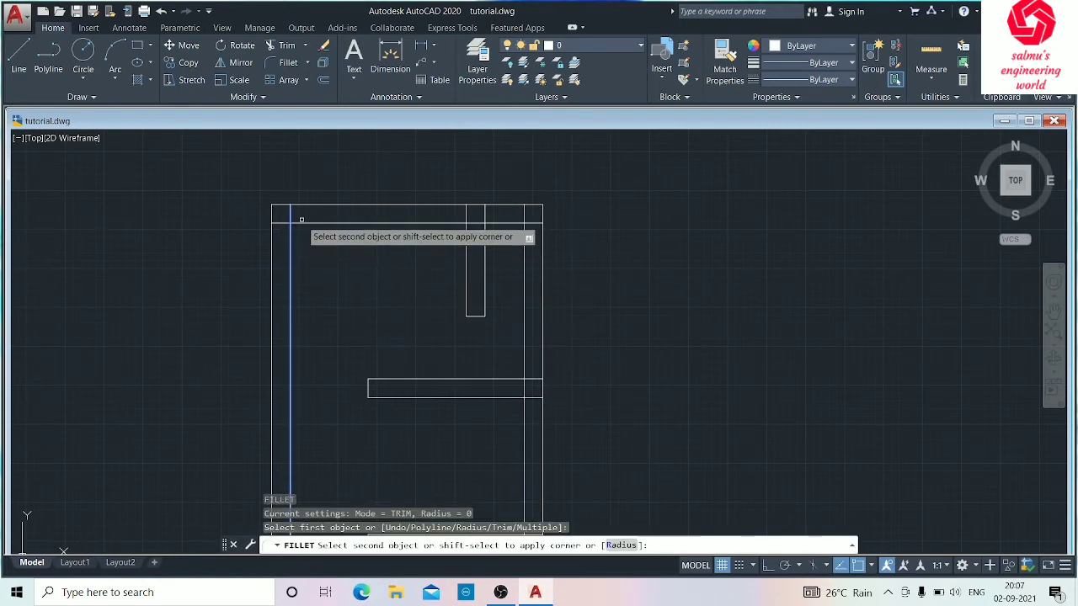
click(301, 222)
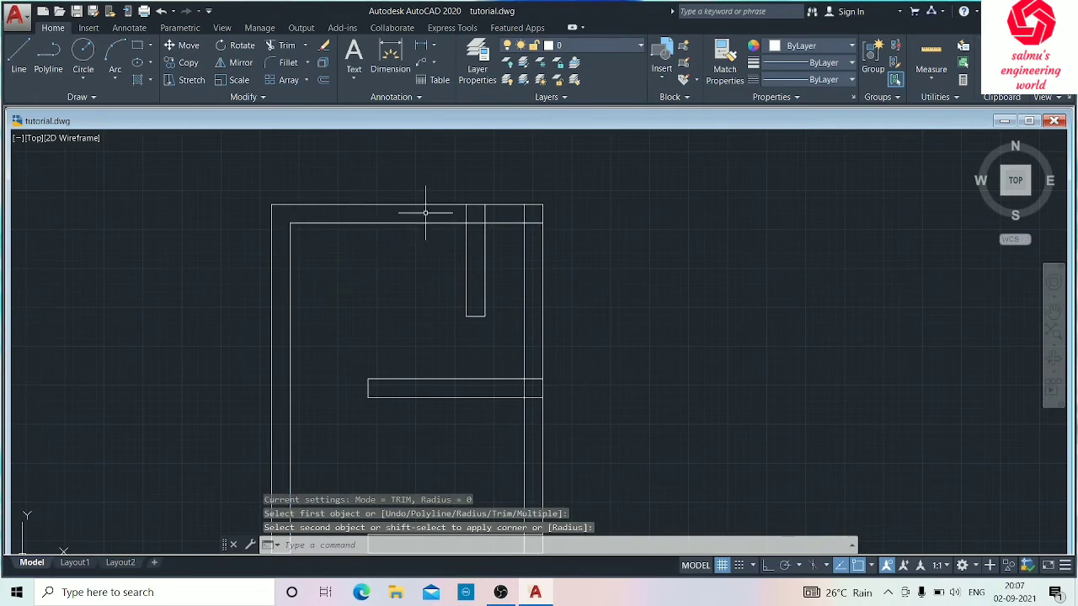
Step: Fillet the inner lines of the upper and right walls into a sharp corner
key(Return)
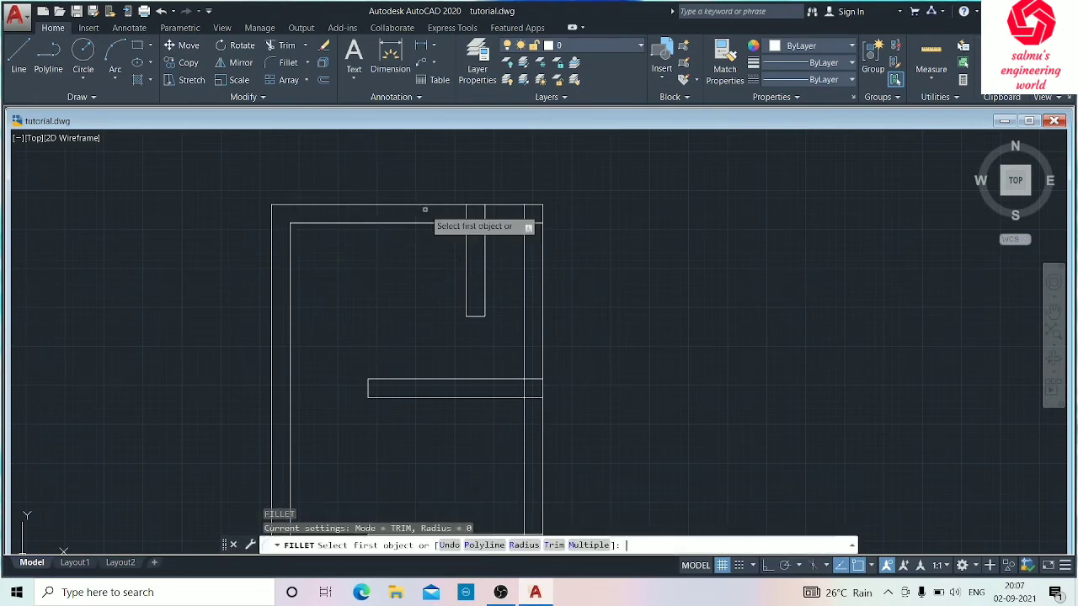
click(503, 224)
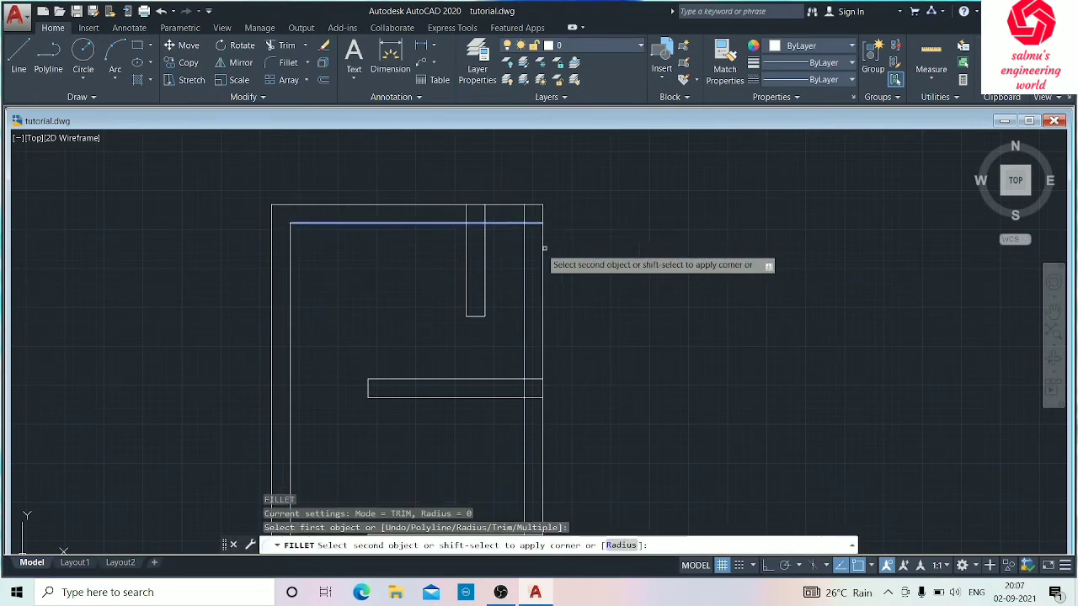
click(526, 242)
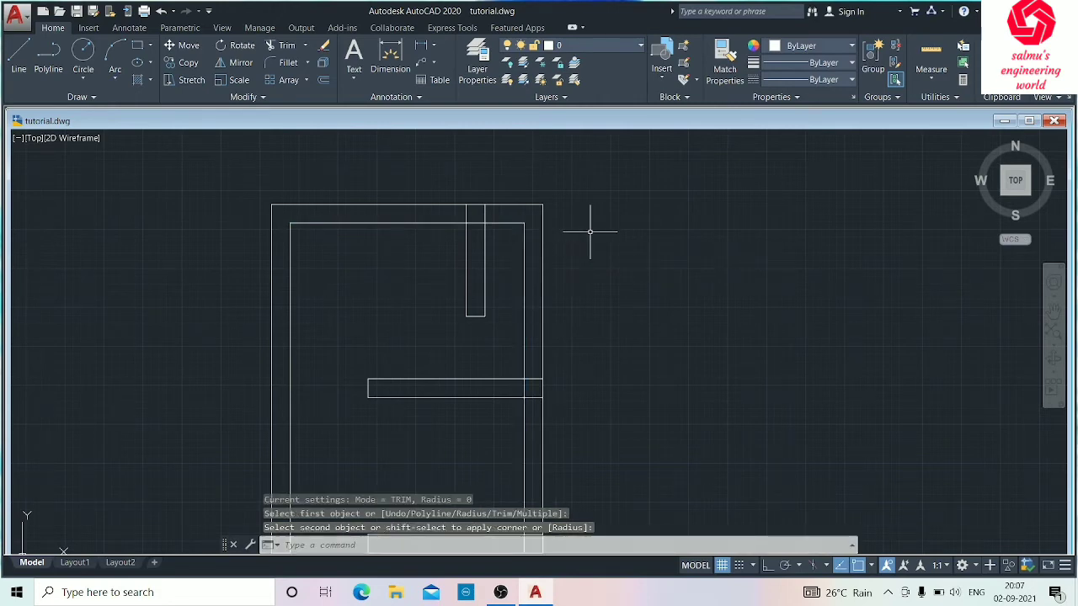
Step: Fillet the inner lines of the lower and right walls into a sharp corner
scroll(548, 399, down, 2)
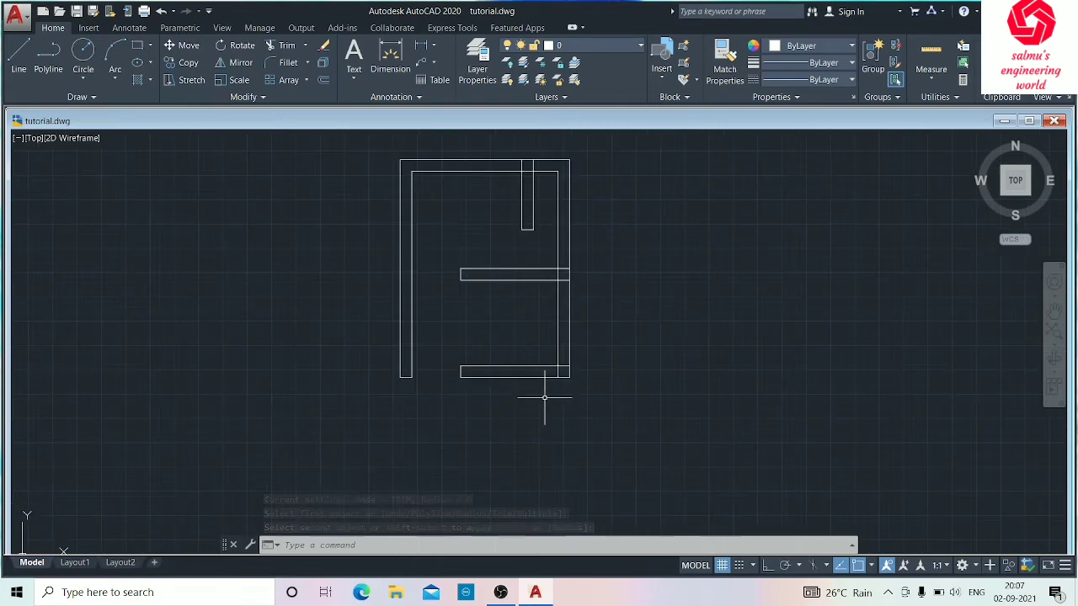
scroll(539, 396, up, 3)
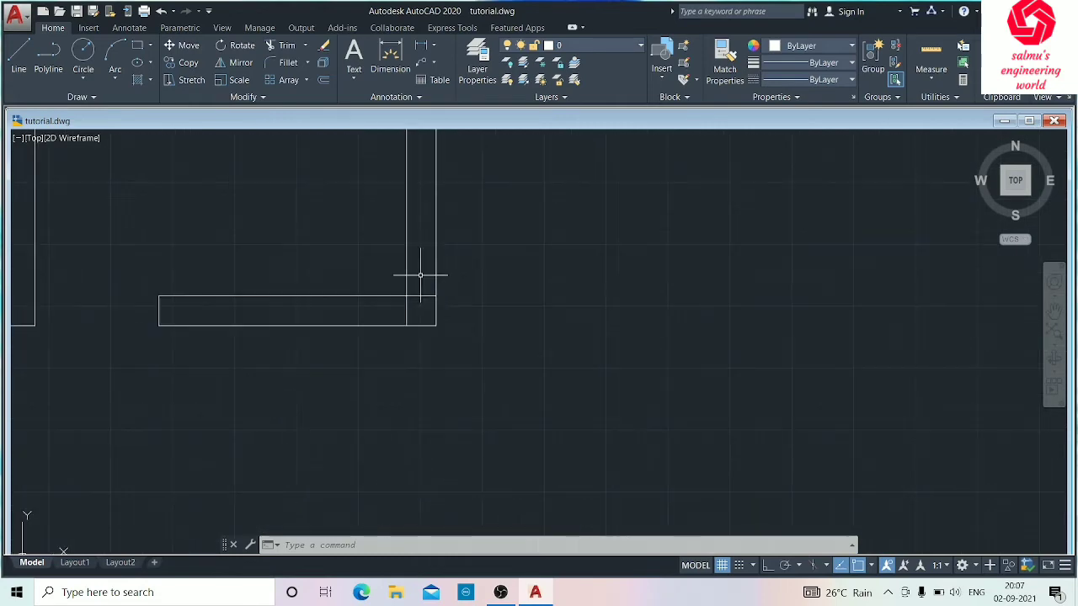
text(f)
key(Return)
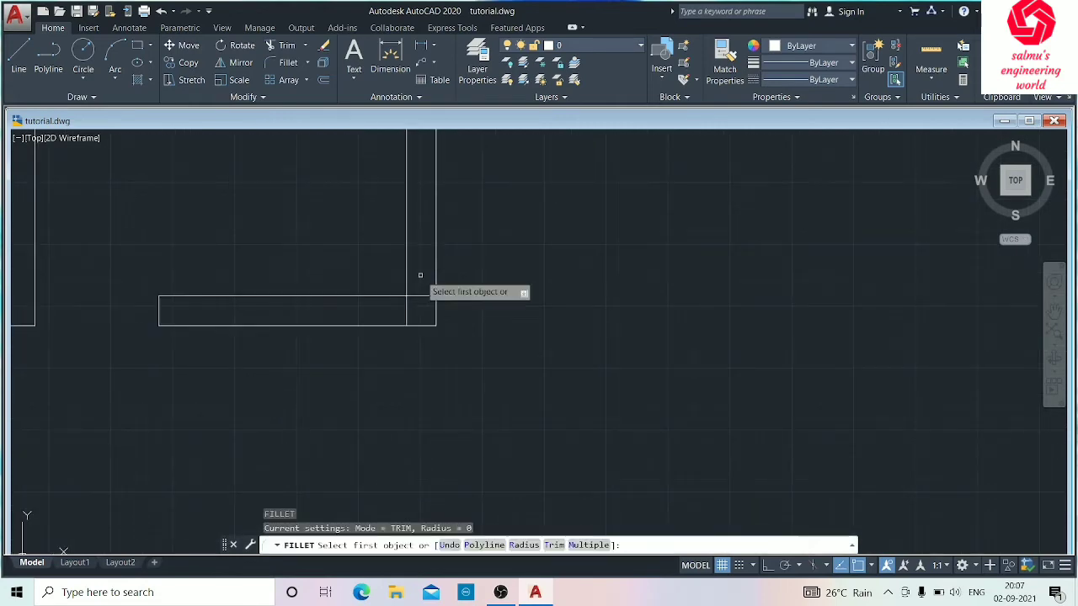
click(379, 295)
click(407, 271)
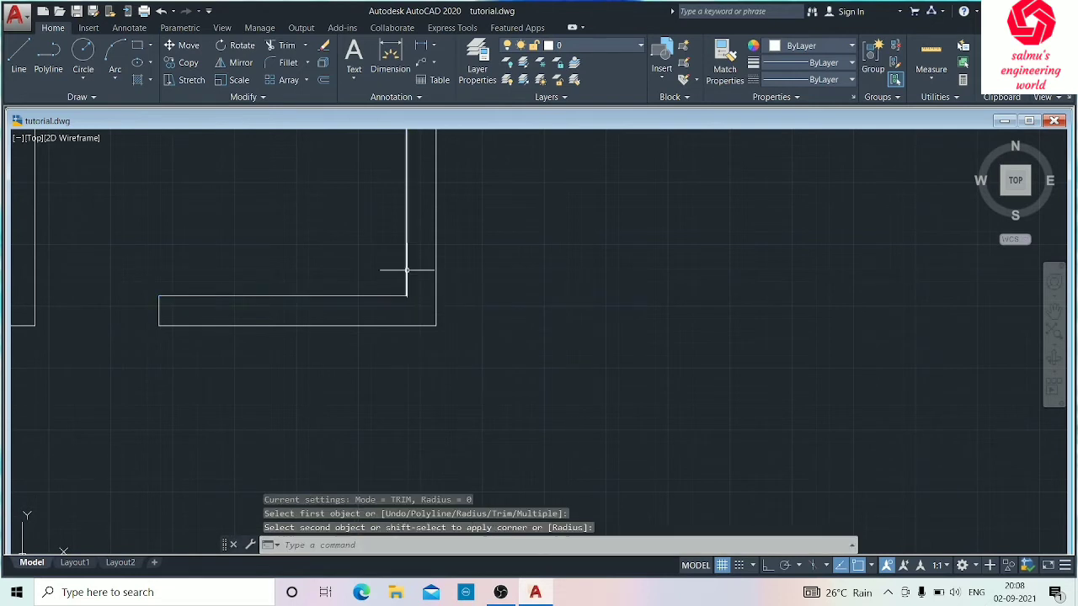
key(Escape)
scroll(428, 352, down, 3)
middle_drag(386, 208, 386, 271)
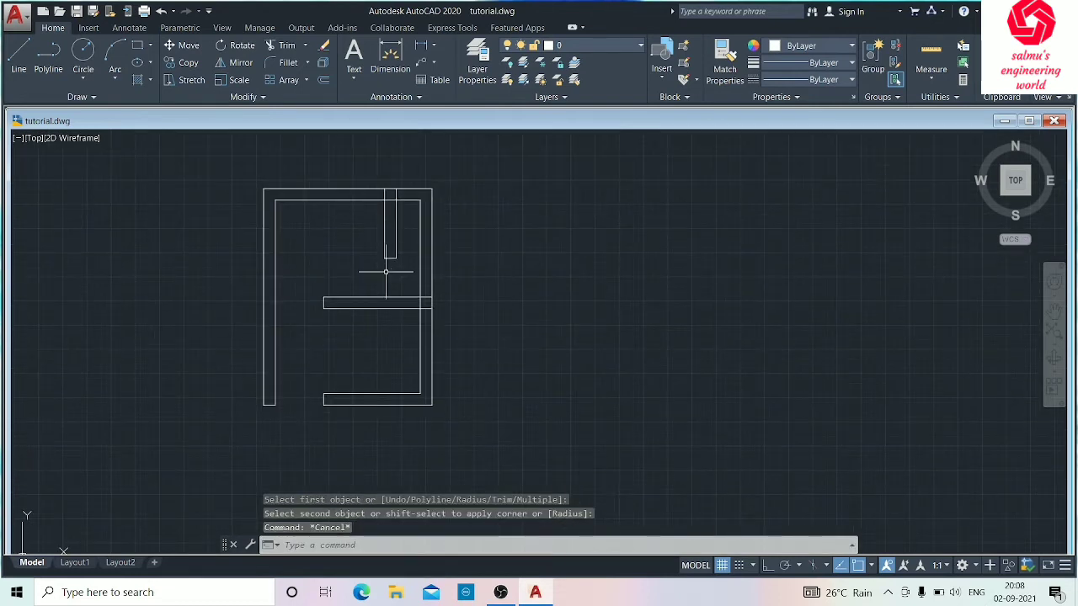
text(tr)
key(Return)
key(Escape)
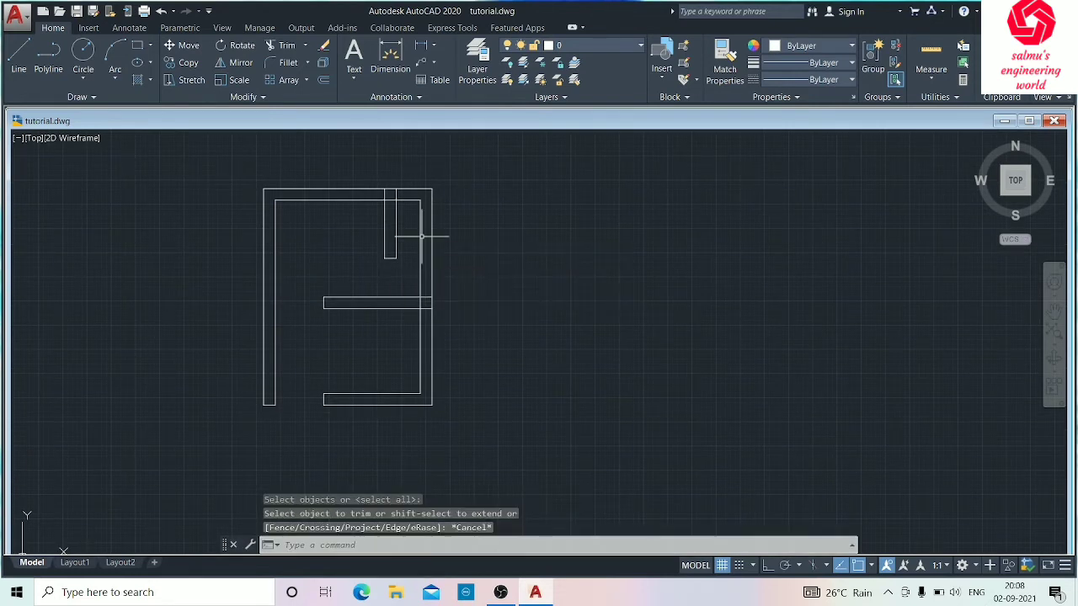
Step: Trim the overlapping lines where the short vertical partition meets the upper wall so the junction is open
text(tr)
key(Return)
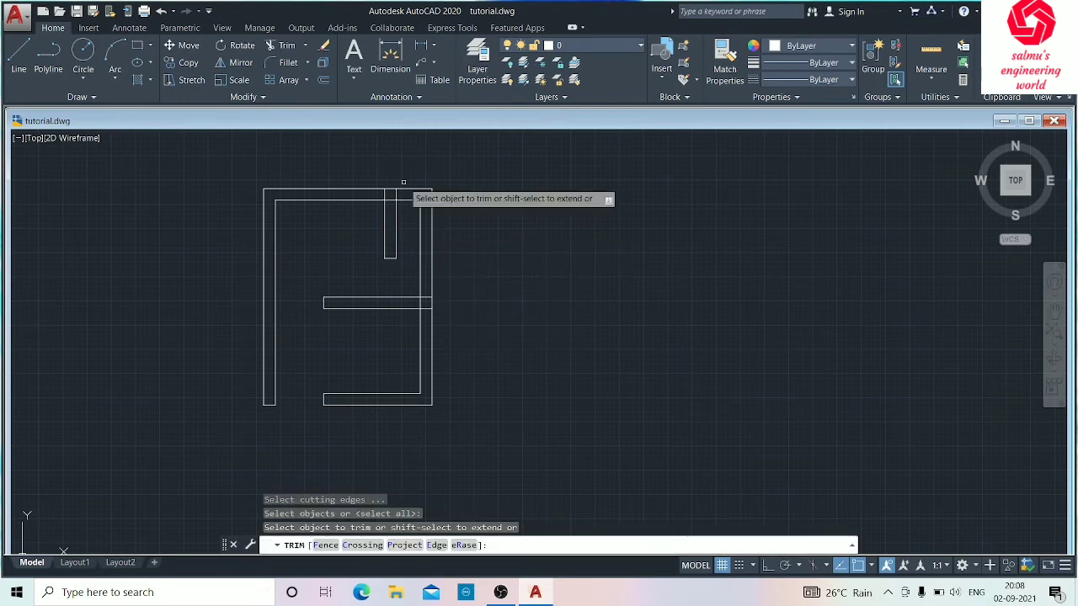
scroll(389, 194, up, 2)
click(376, 191)
click(402, 196)
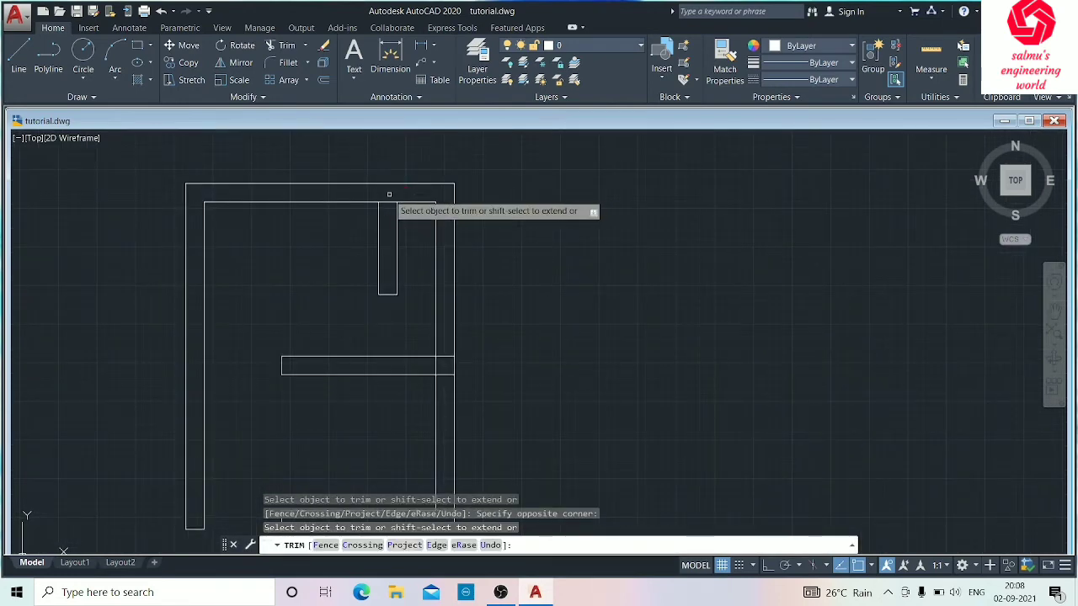
click(384, 195)
click(384, 210)
Step: Trim the overlapping lines where the horizontal partition meets the right wall so the junction is open, and save the drawing
scroll(424, 303, down, 2)
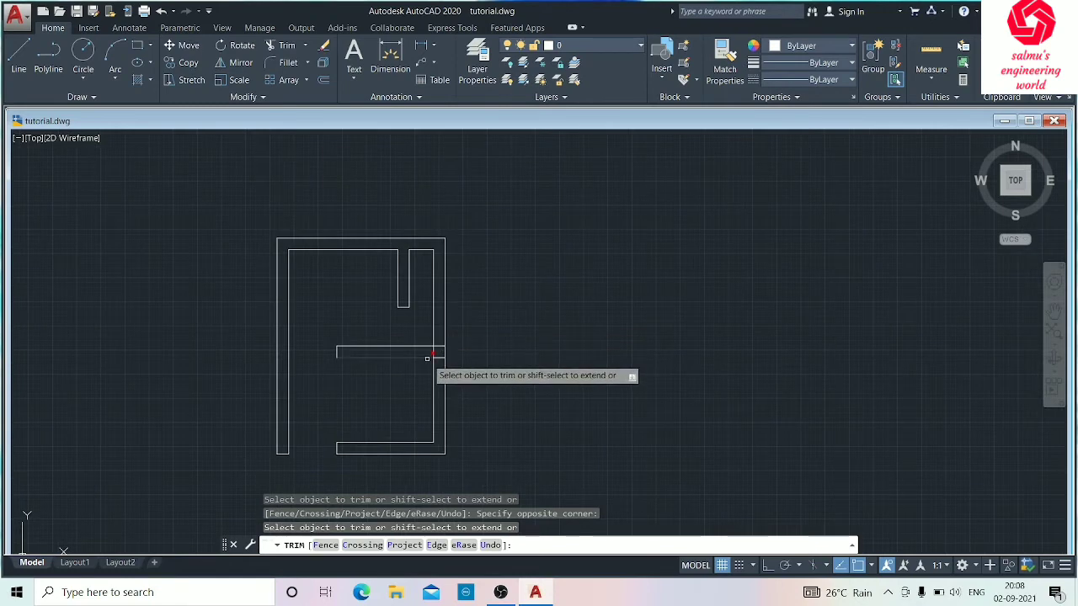
scroll(434, 345, up, 4)
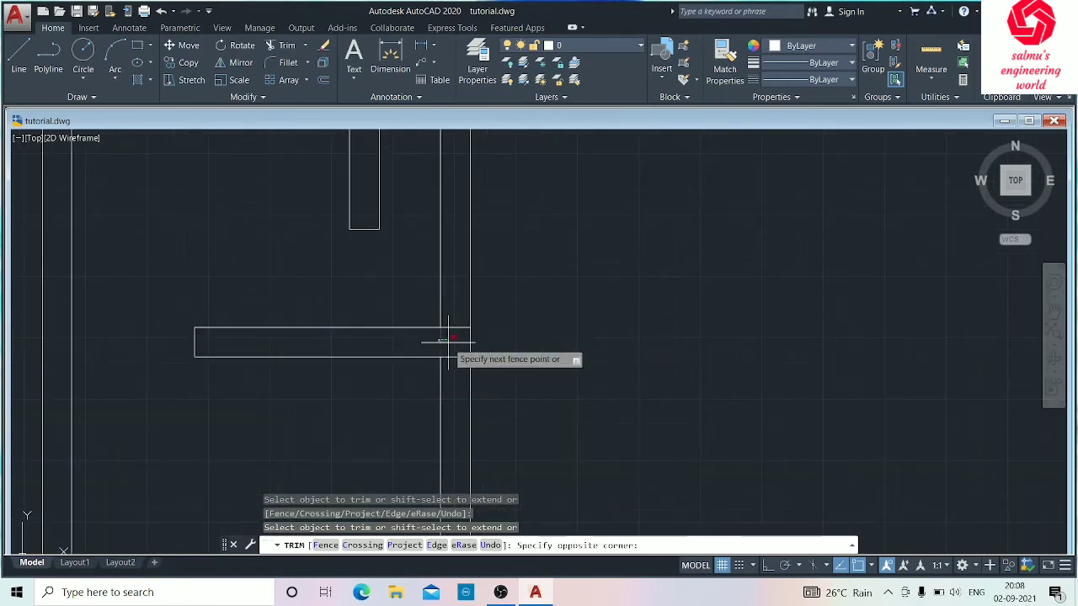
click(452, 327)
click(453, 338)
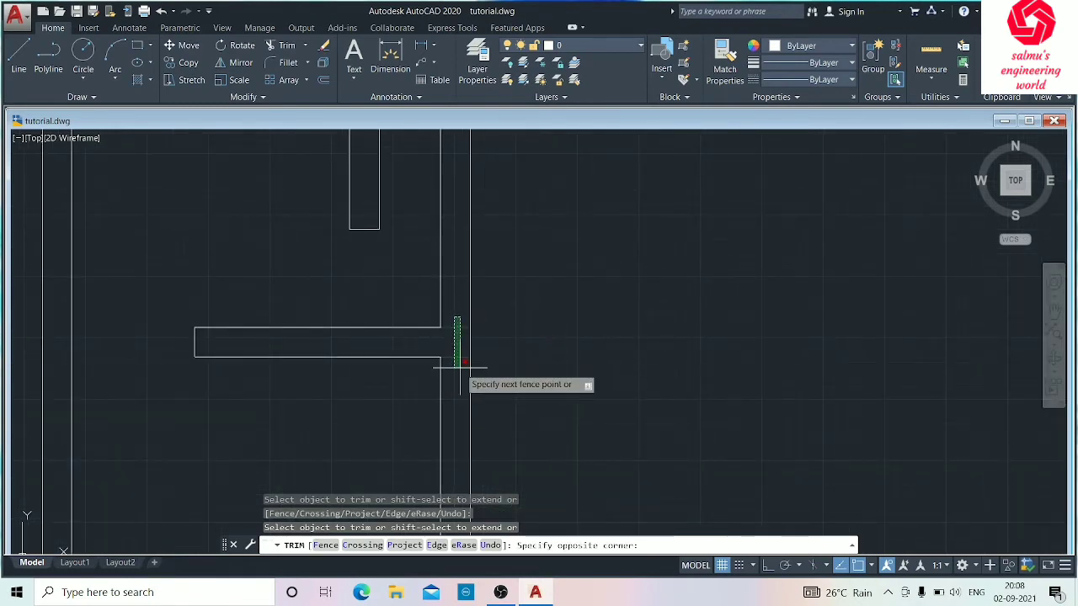
click(460, 368)
scroll(459, 368, down, 4)
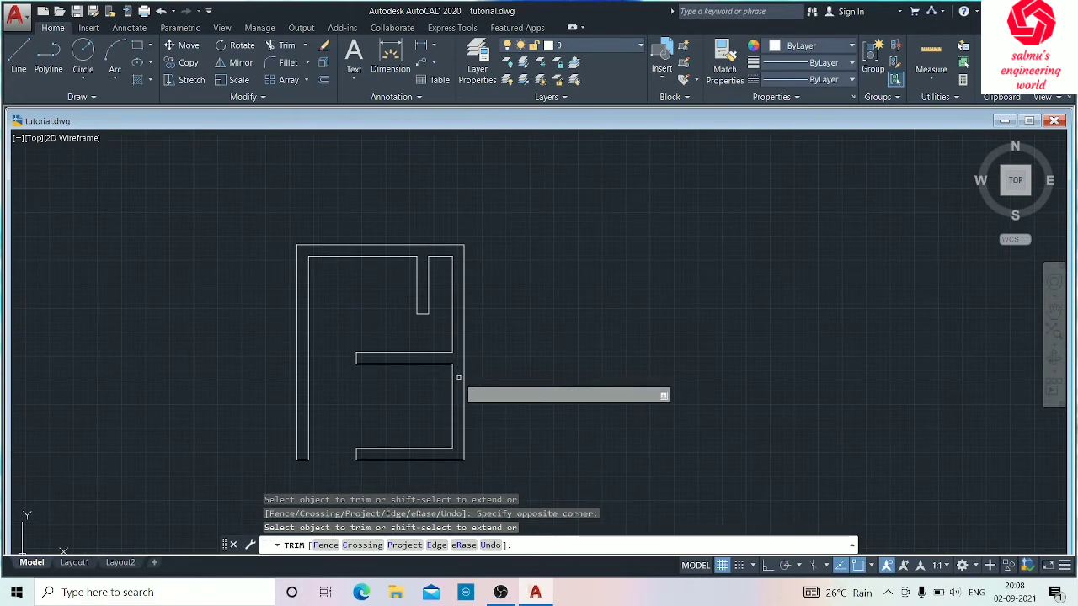
key(Escape)
key(ctrl+s)
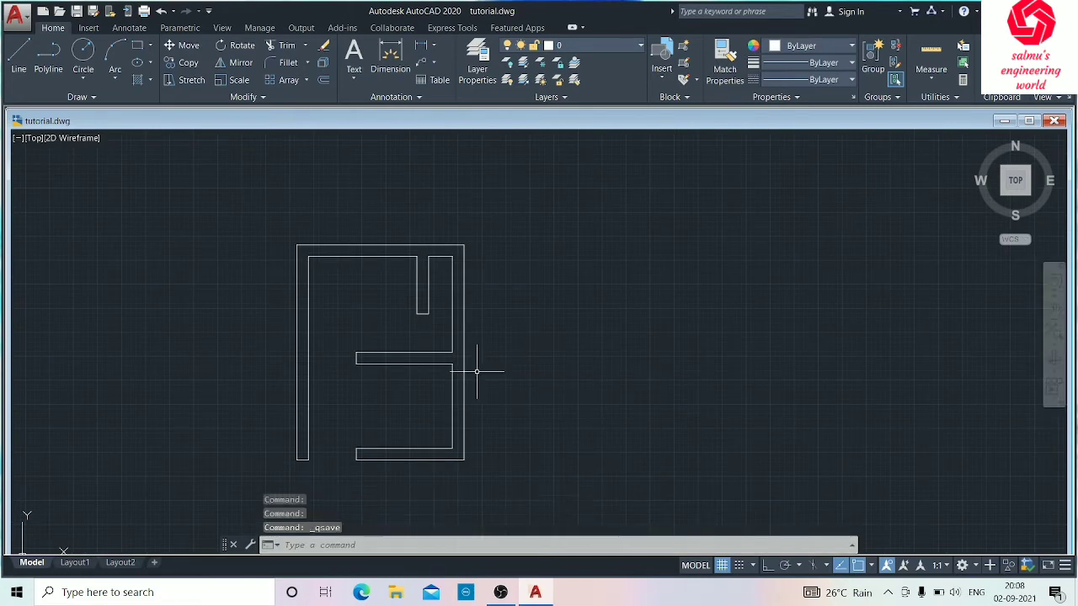
scroll(474, 368, down, 5)
mouse_move(474, 368)
middle_down()
mouse_move(386, 332)
mouse_move(185, 344)
middle_up()
scroll(328, 349, up, 6)
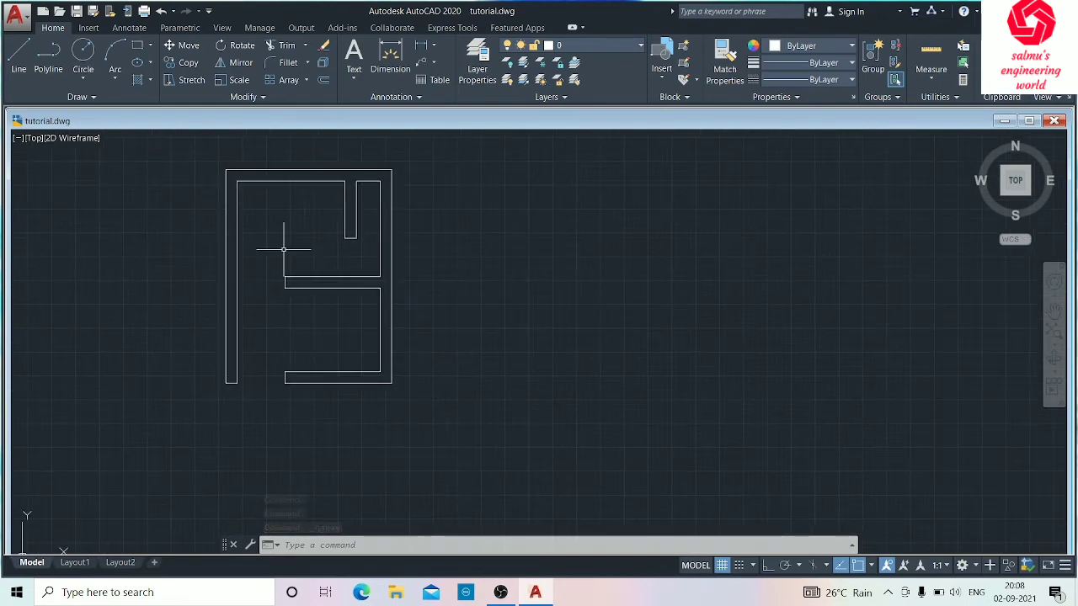
middle_drag(283, 249, 315, 289)
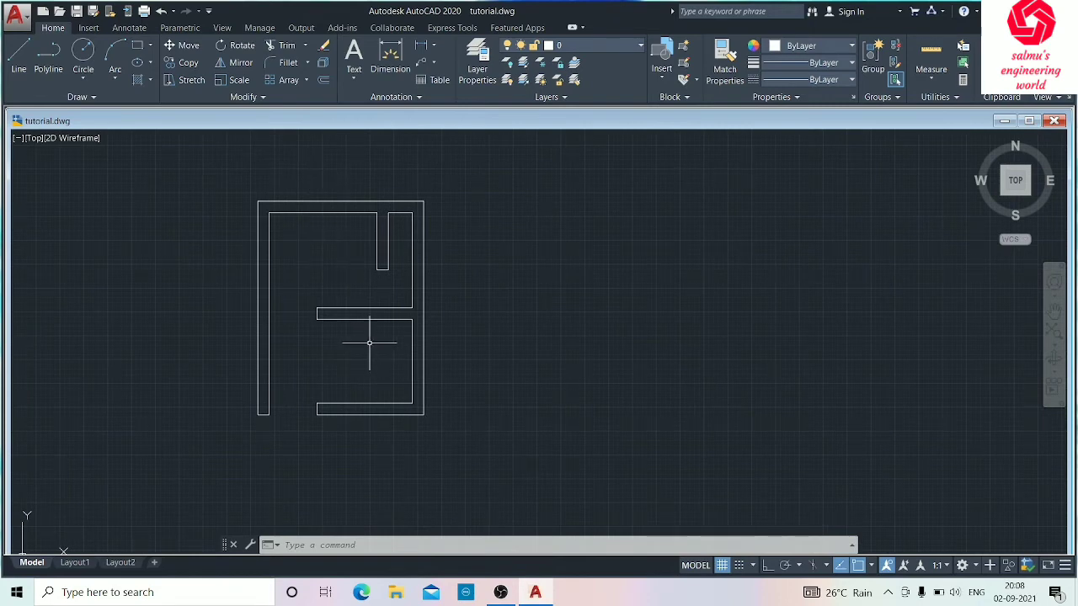
scroll(365, 344, down, 2)
scroll(363, 312, up, 1)
scroll(327, 272, up, 2)
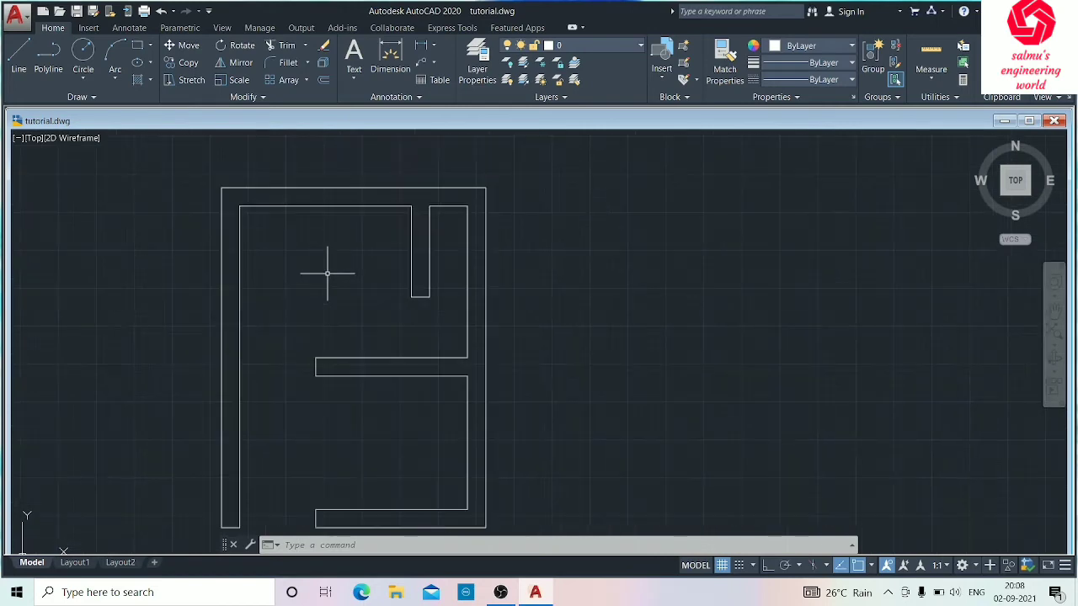
scroll(328, 273, down, 1)
middle_drag(328, 273, 235, 296)
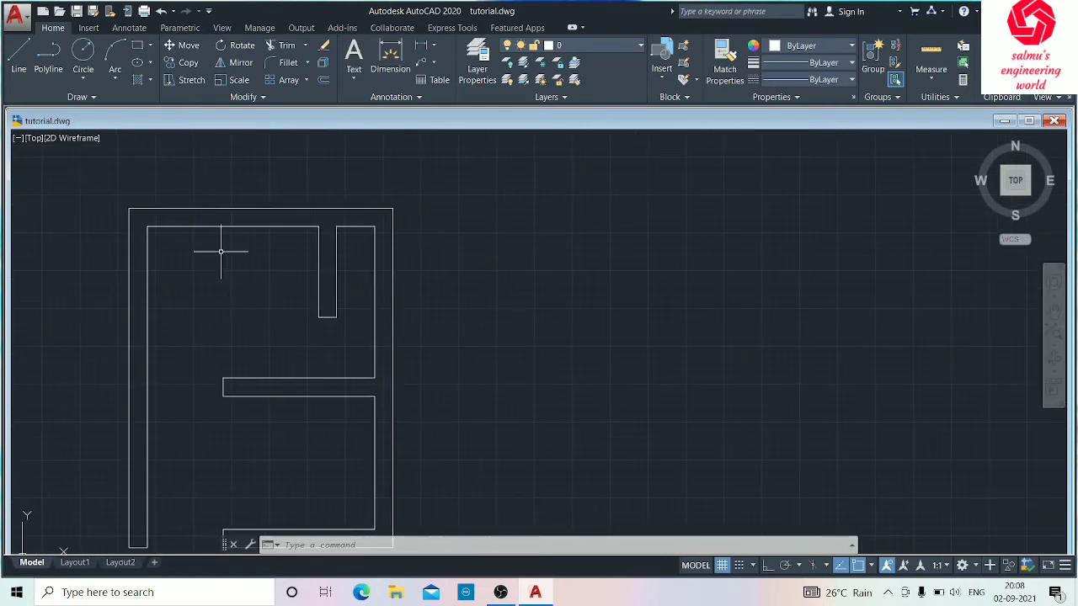
scroll(291, 424, down, 2)
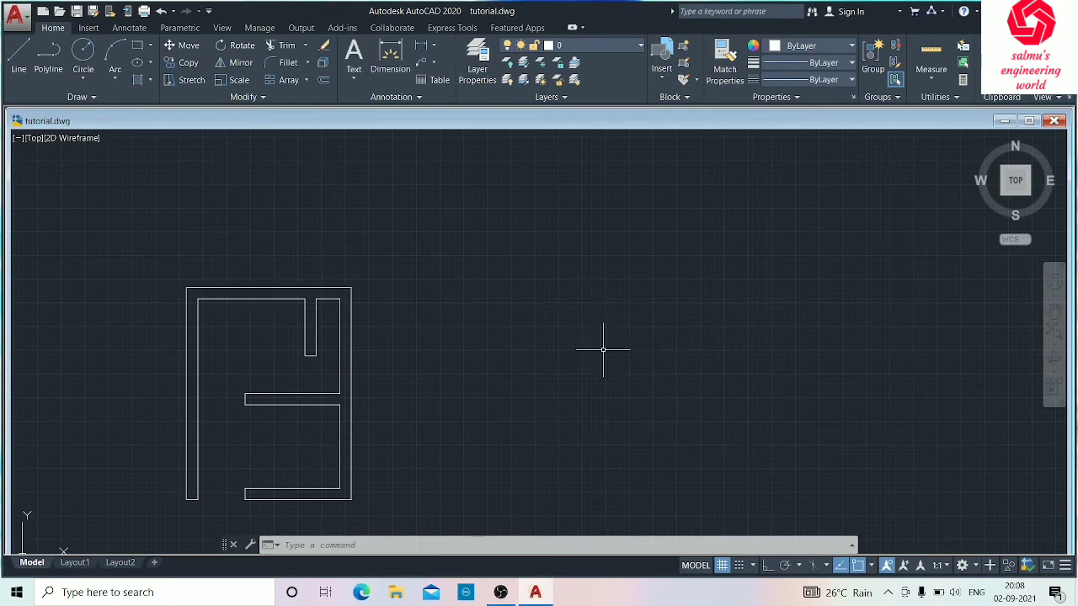
Step: Draw a rectangle 150 long and 24 wide in the empty space to the right of the floor plan
key(Return)
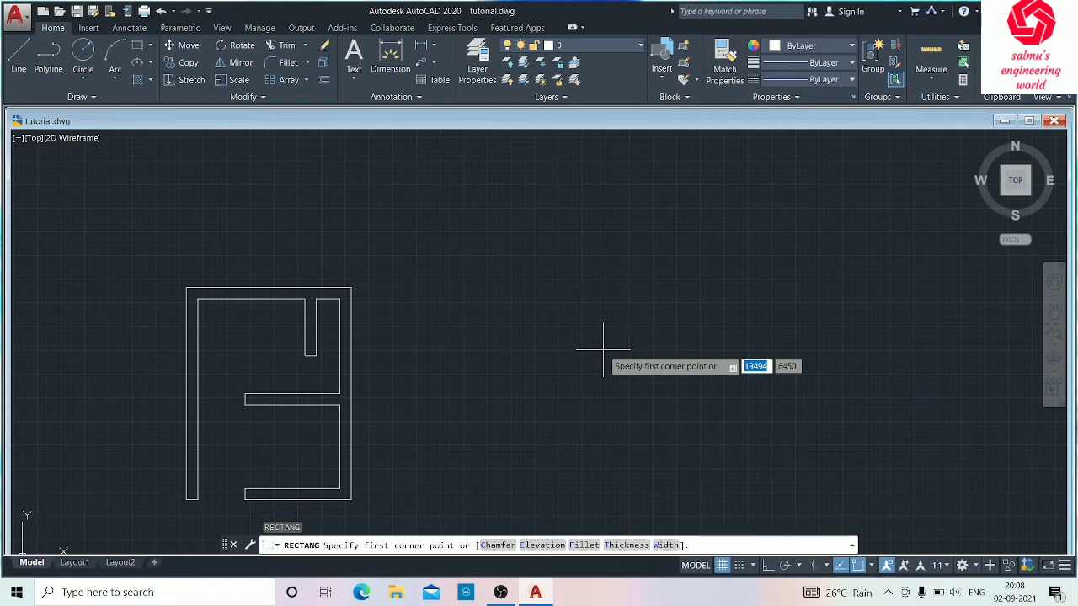
click(498, 337)
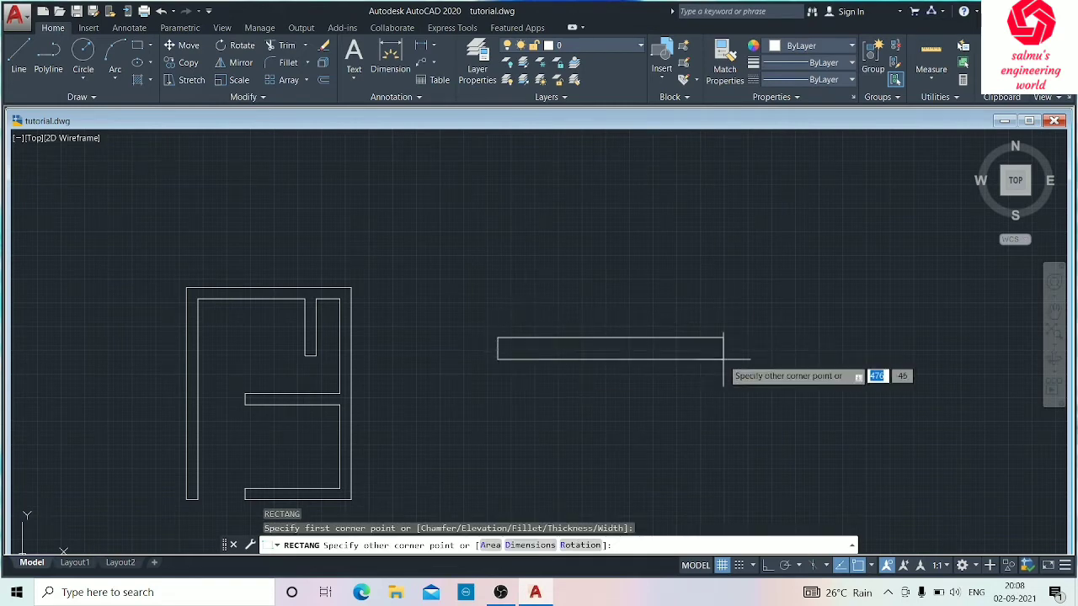
text(d)
key(Return)
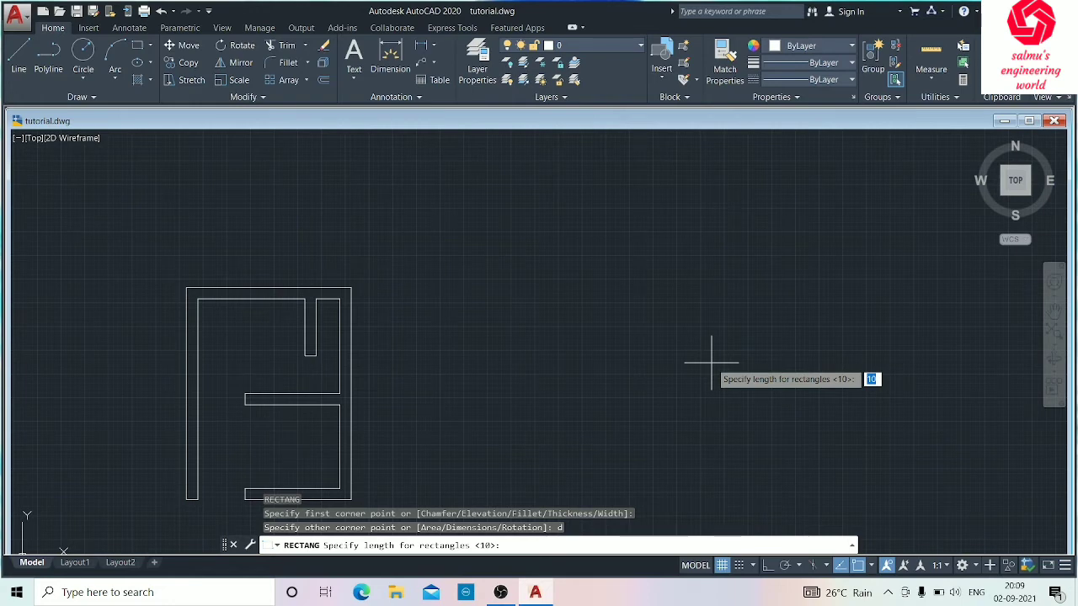
text(50)
key(Return)
text(24)
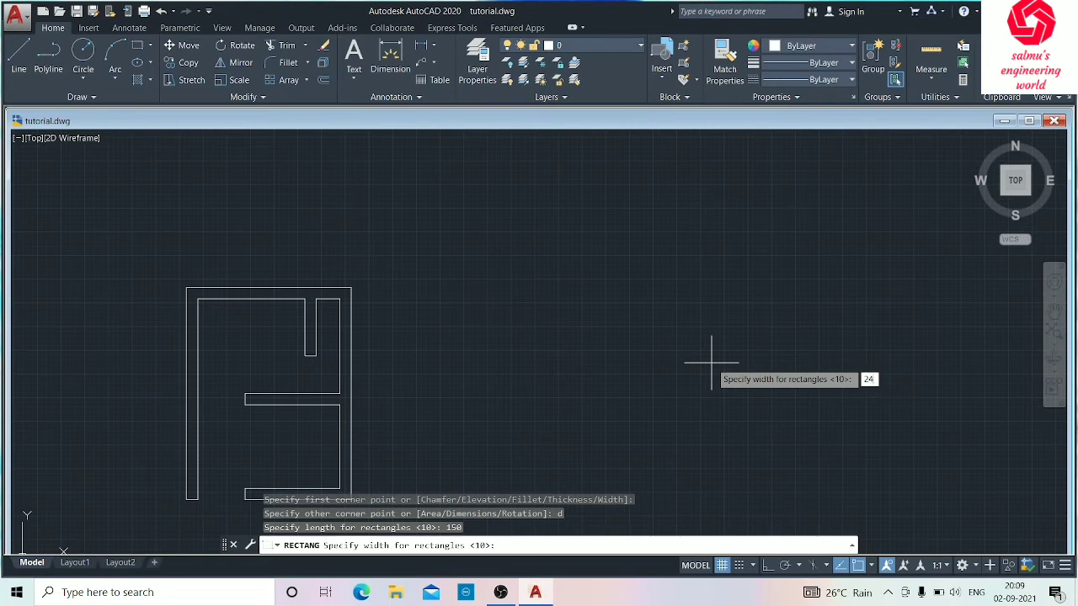
key(Return)
click(711, 363)
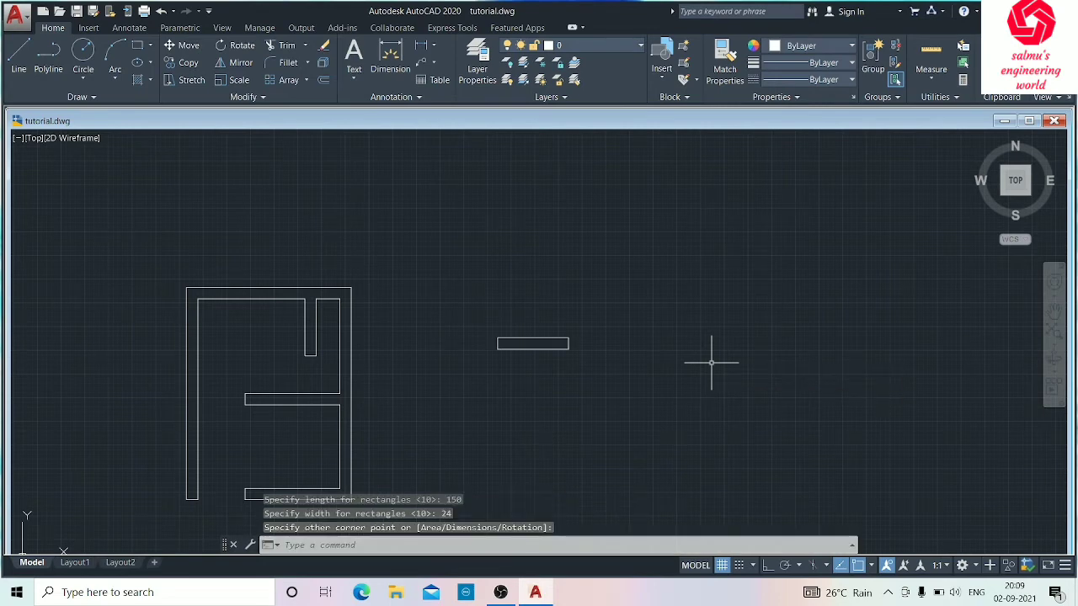
Step: Offset the 150 by 24 rectangle inward by 2
scroll(495, 354, up, 6)
middle_drag(497, 355, 350, 368)
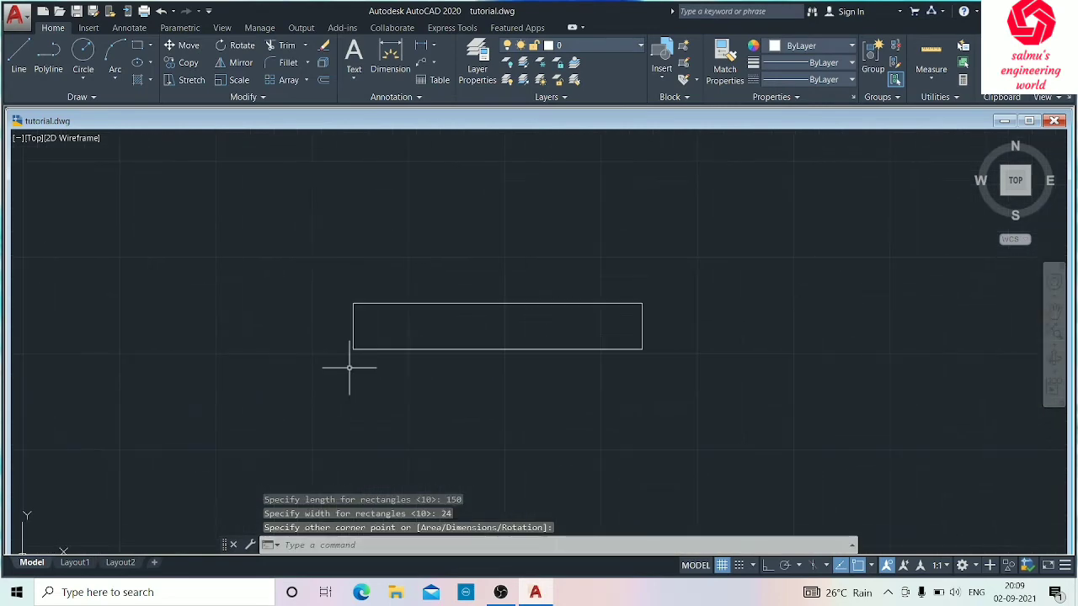
text(o)
key(Return)
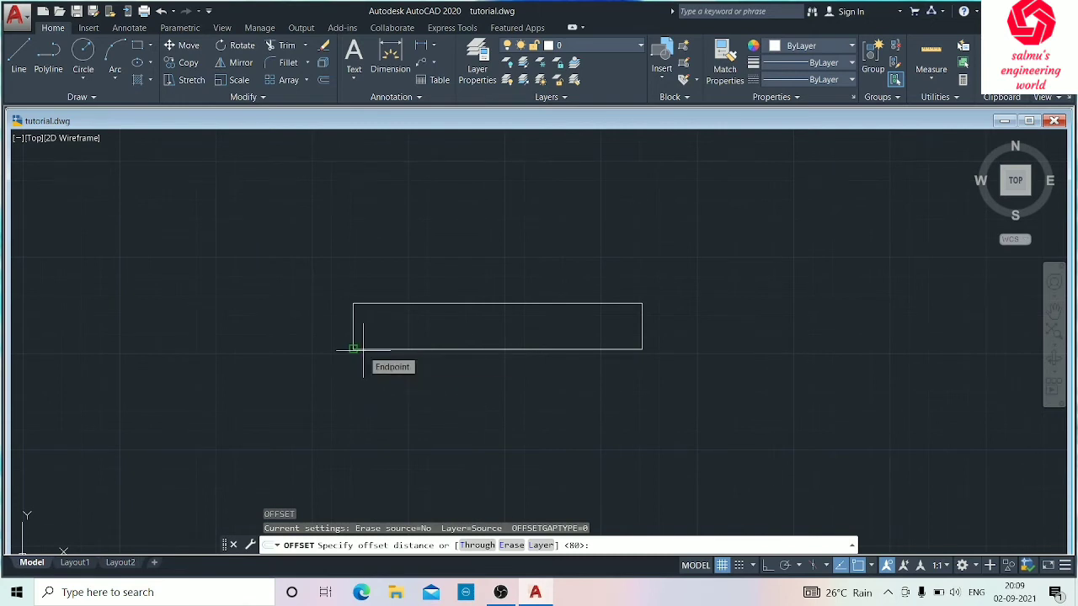
text(2)
key(Return)
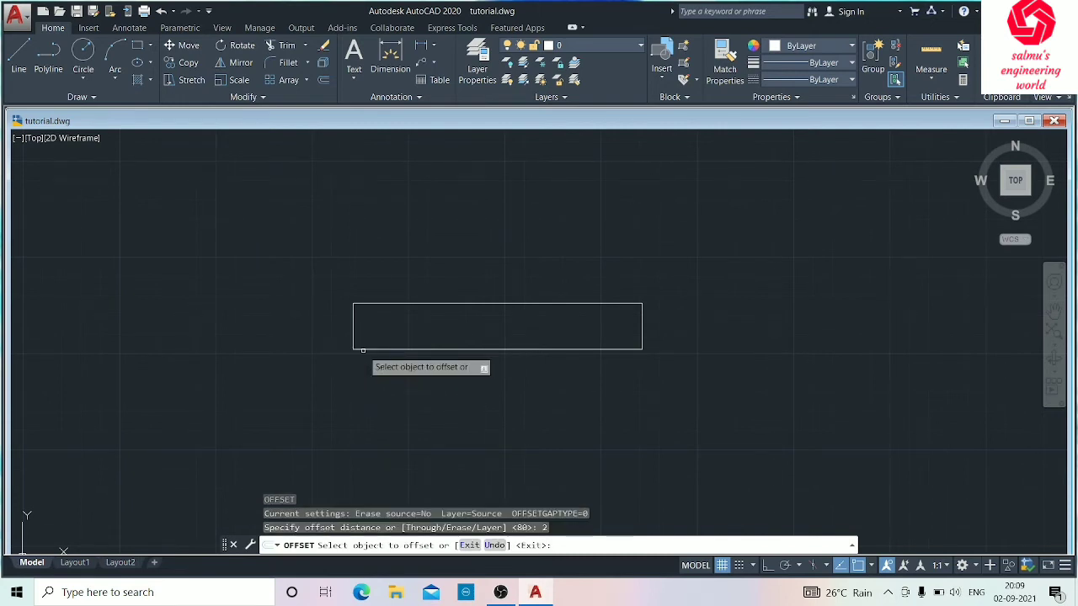
click(363, 348)
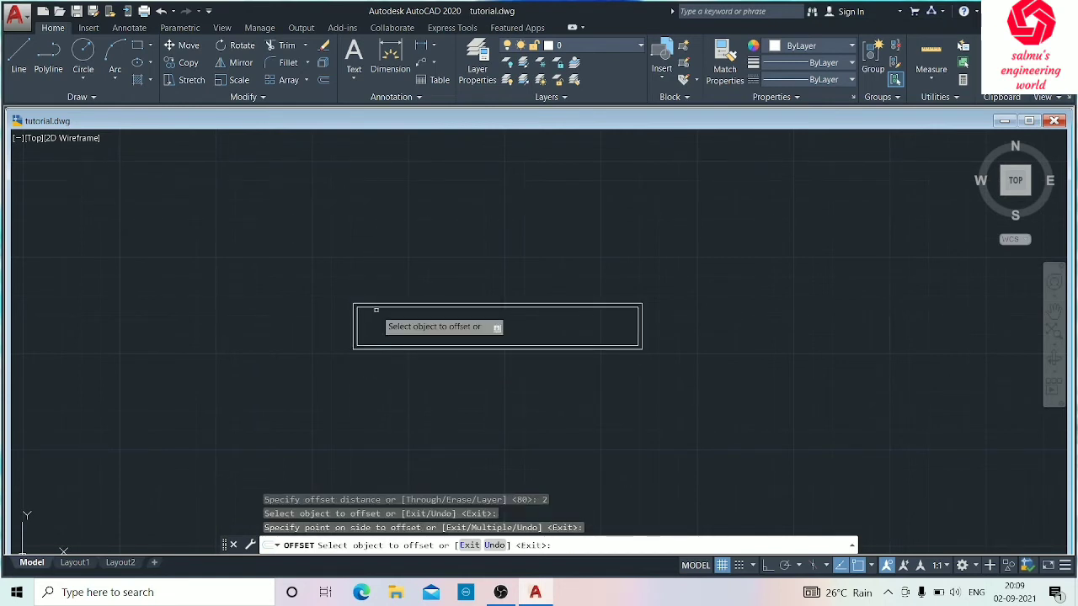
key(Escape)
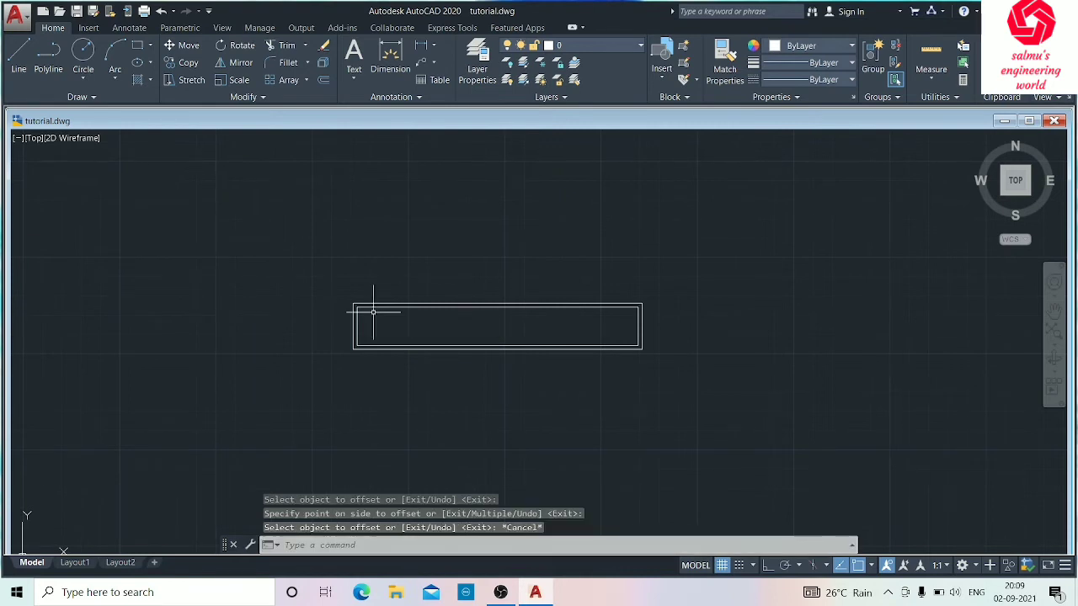
Step: Draw a line from the outer rectangle's upper-left corner 50 along its upper edge, and 24 straight down with Ortho on
text(l)
key(Return)
scroll(354, 312, up, 5)
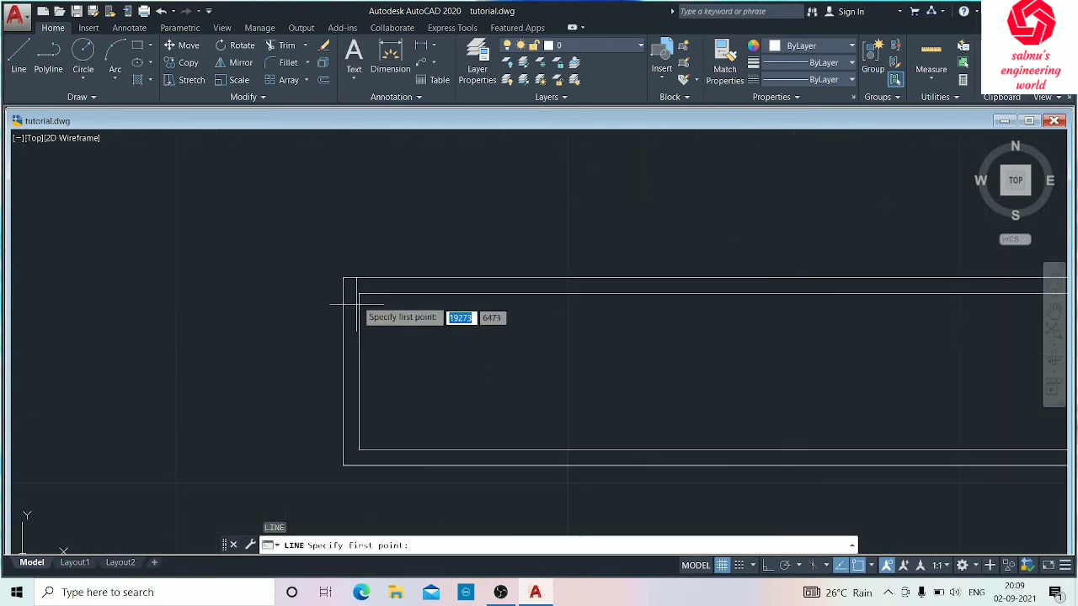
click(342, 278)
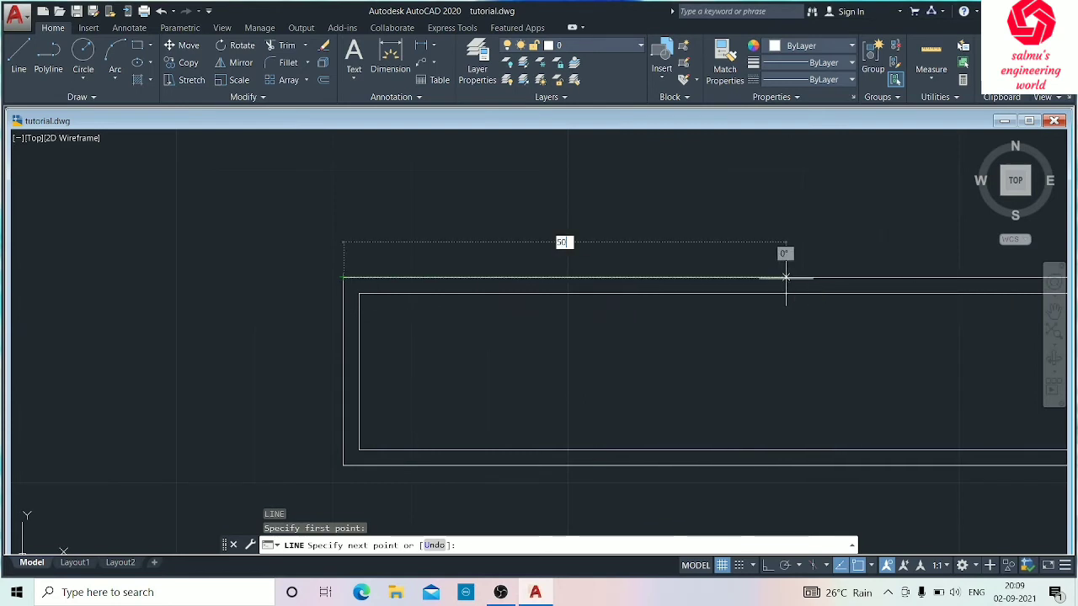
text(50)
key(Return)
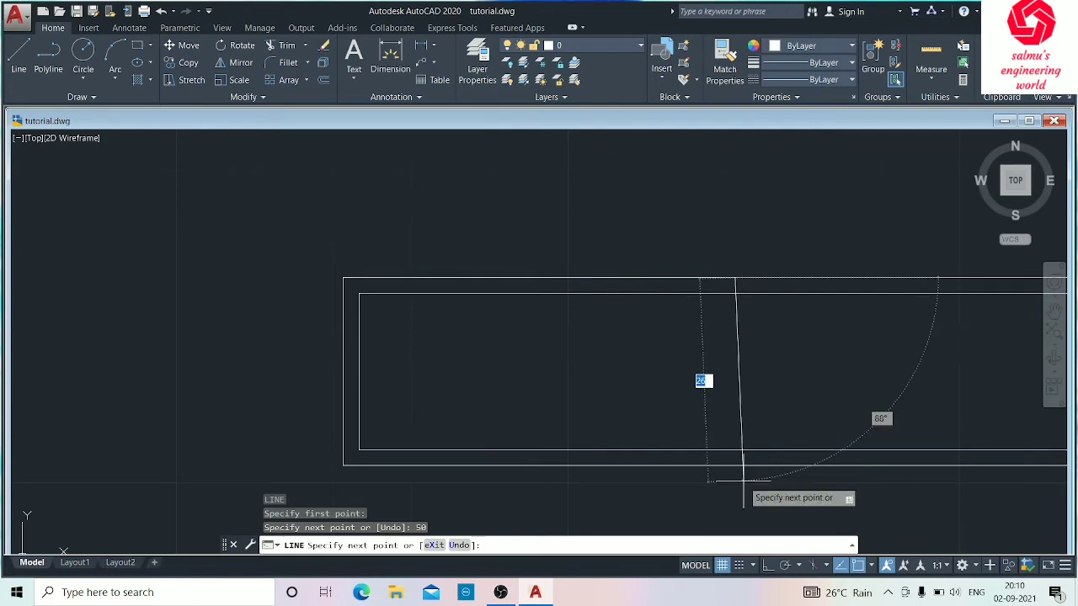
click(766, 566)
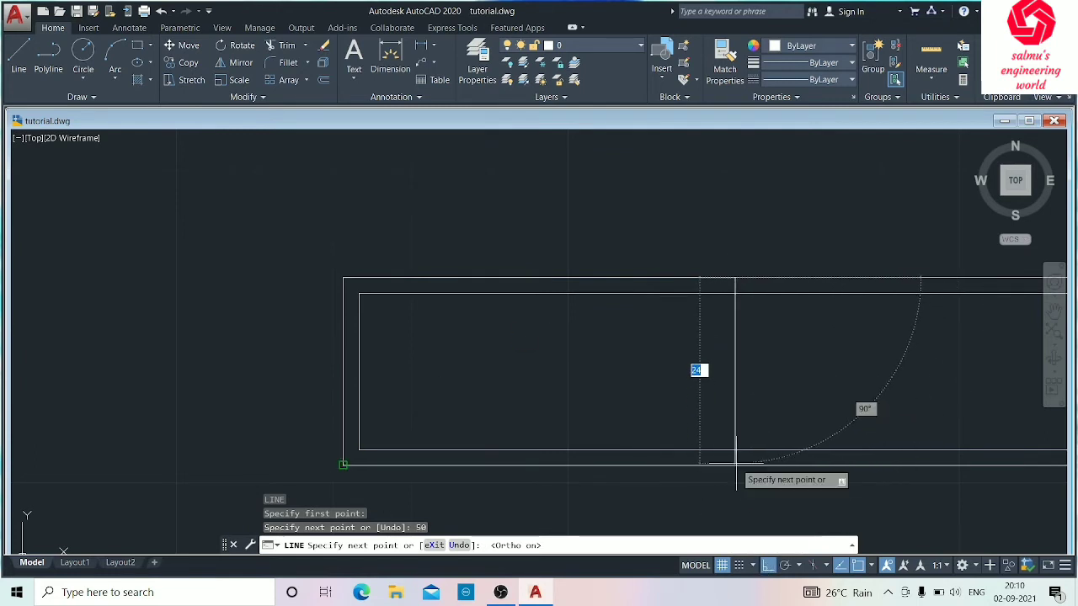
text(24)
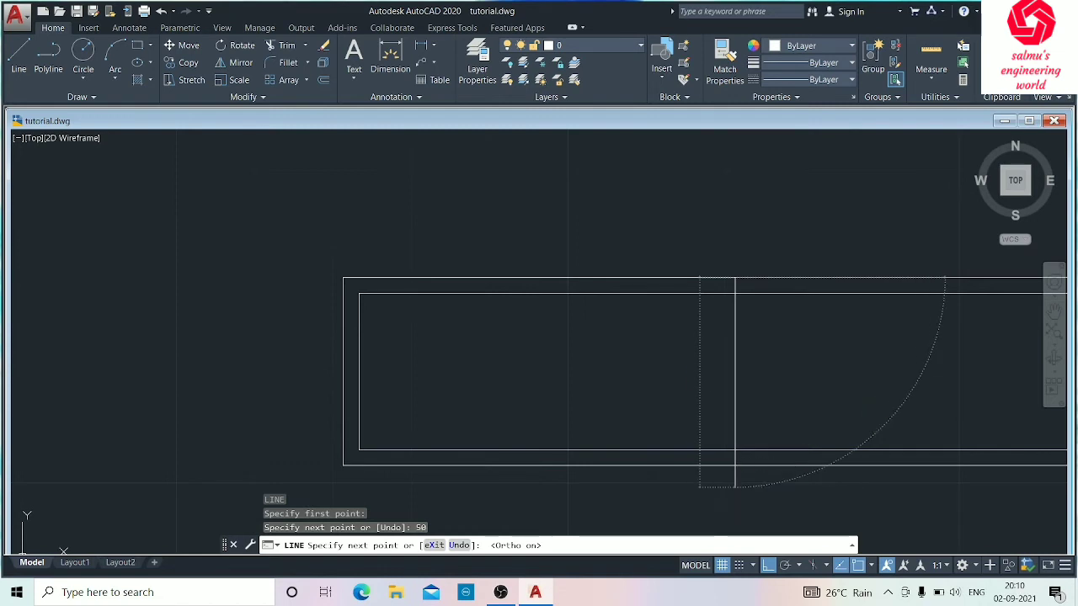
key(Return)
Step: Continue the line 50 to the right along the rectangle's lower edge and 24 straight up as a second divider
scroll(865, 435, down, 3)
middle_drag(867, 437, 499, 394)
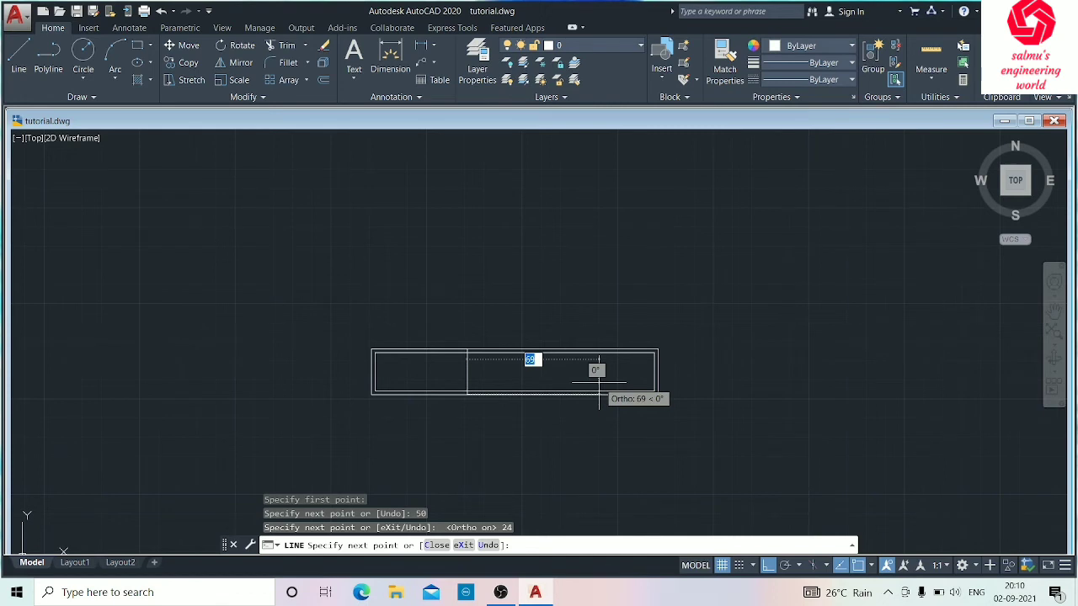
text(50)
key(Return)
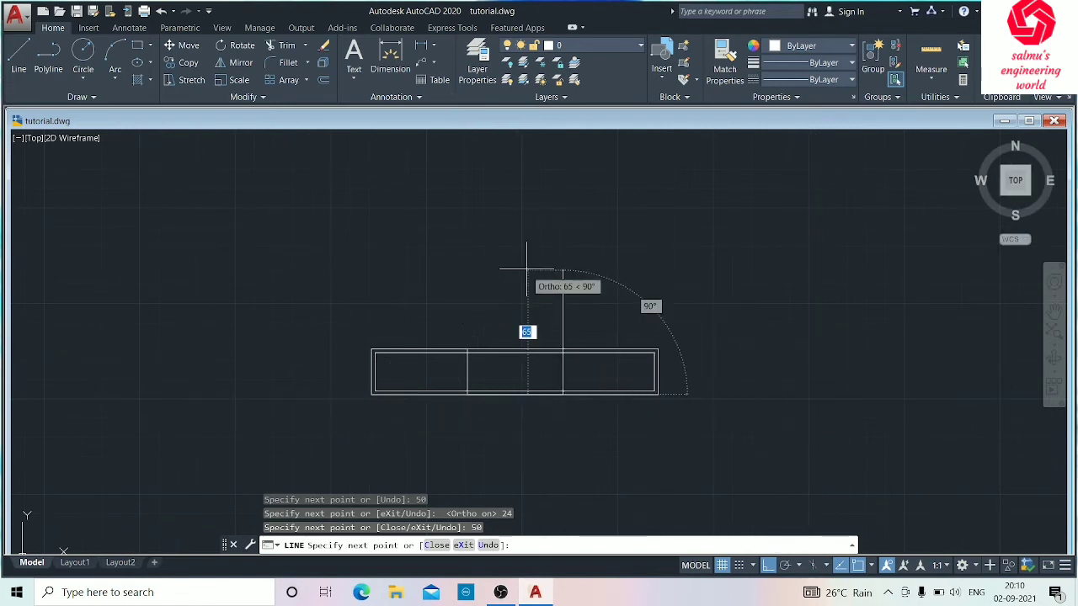
text(2)
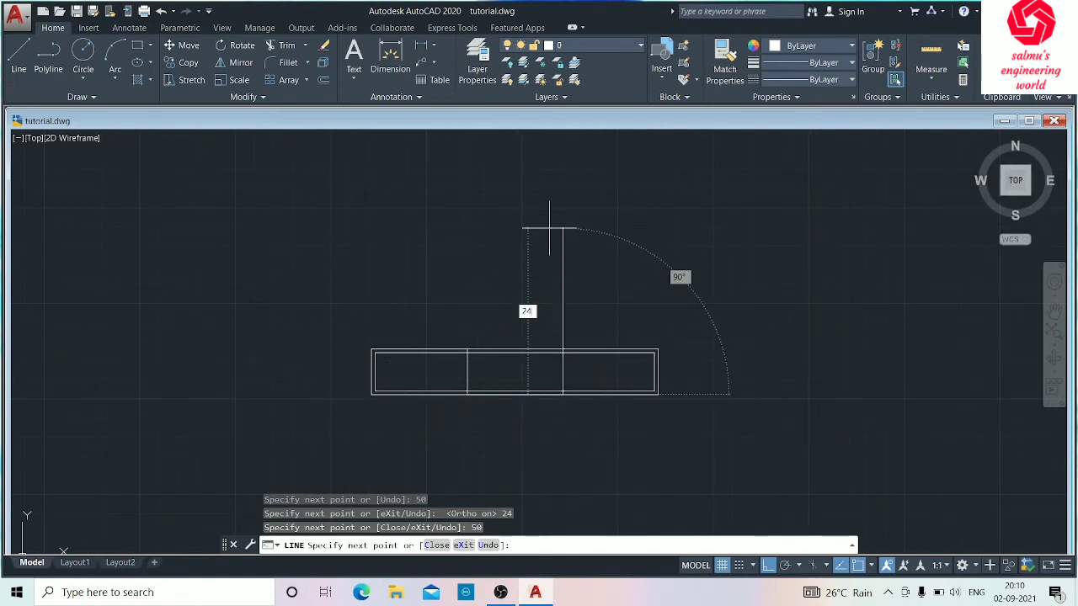
text(4)
key(Return)
key(Escape)
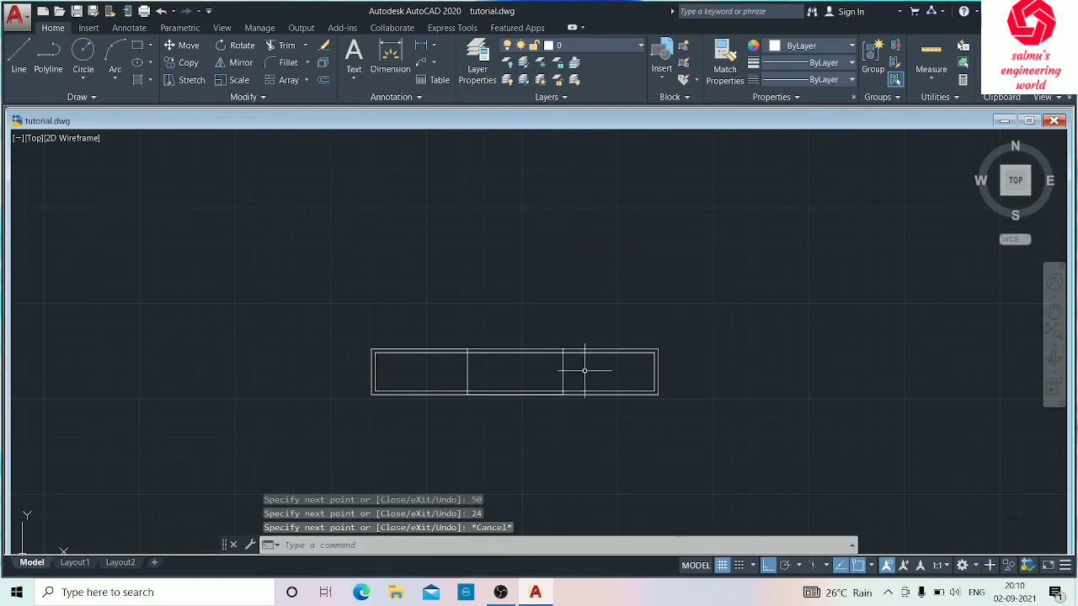
Step: Trim both ends of the left divider where they cross the gap between the outer and inner rectangles
scroll(510, 436, up, 6)
scroll(378, 242, down, 4)
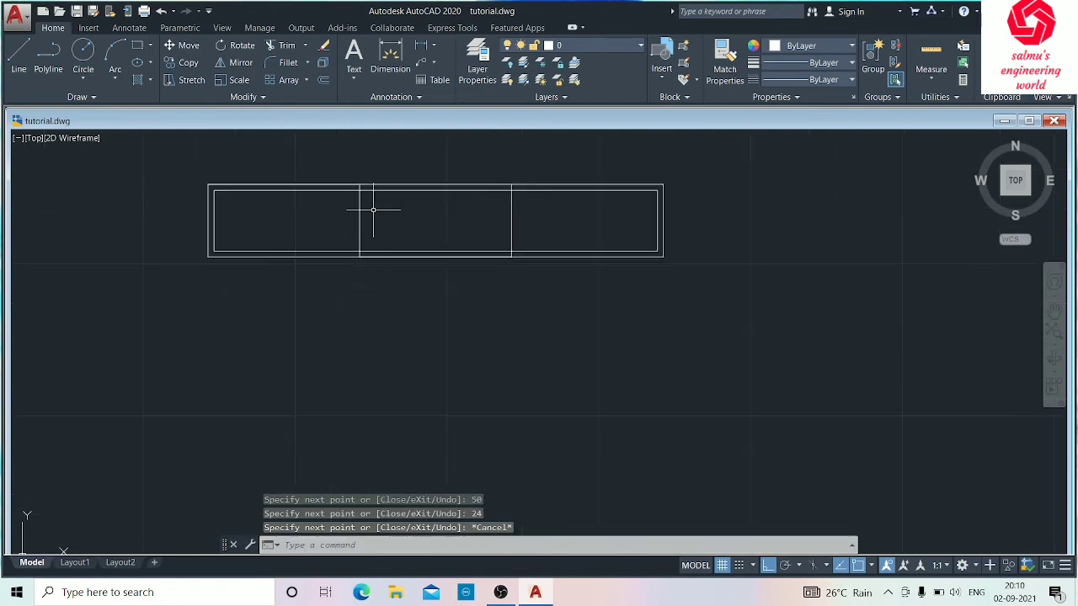
text(tr)
key(Return)
key(Return)
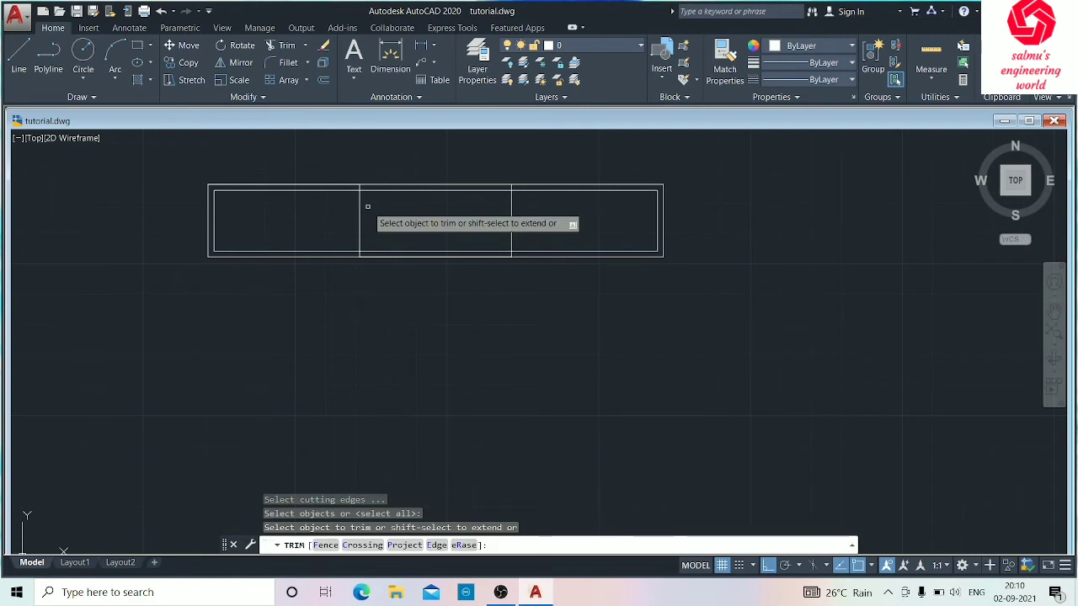
scroll(367, 207, up, 4)
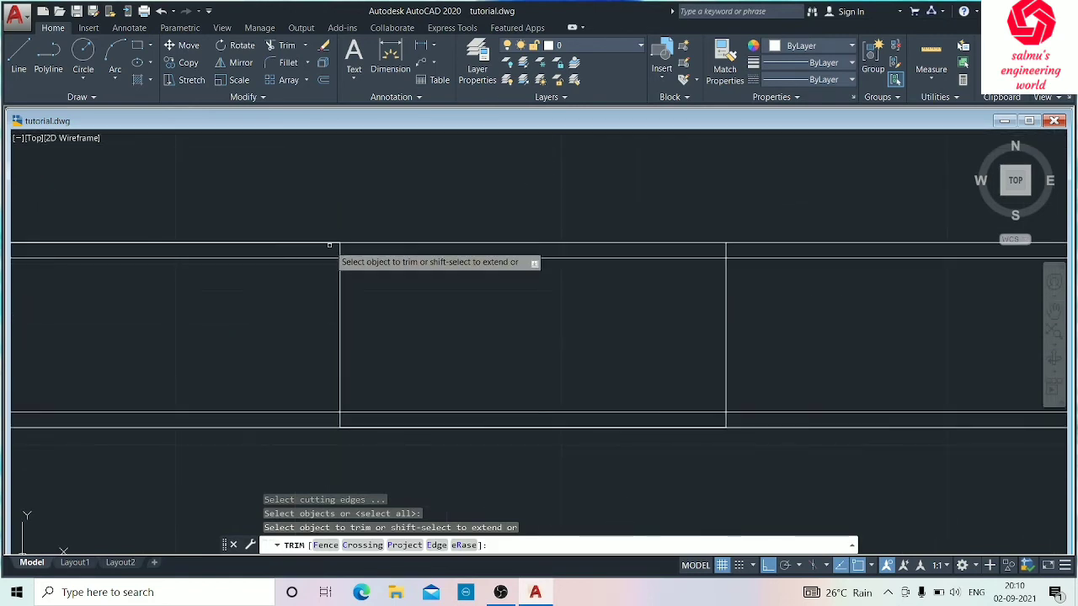
click(329, 245)
click(336, 420)
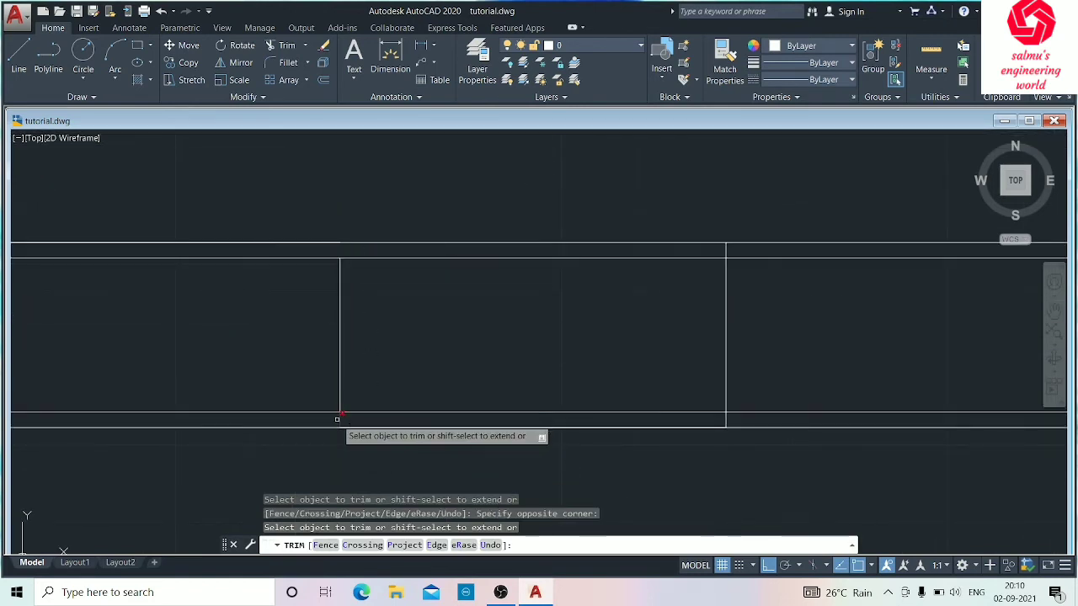
click(335, 420)
click(354, 422)
Step: Trim both ends of the right divider where they cross the gap between the outer and inner rectangles
scroll(587, 425, down, 4)
mouse_move(639, 405)
middle_down()
mouse_move(531, 391)
mouse_move(441, 281)
middle_up()
scroll(428, 292, up, 3)
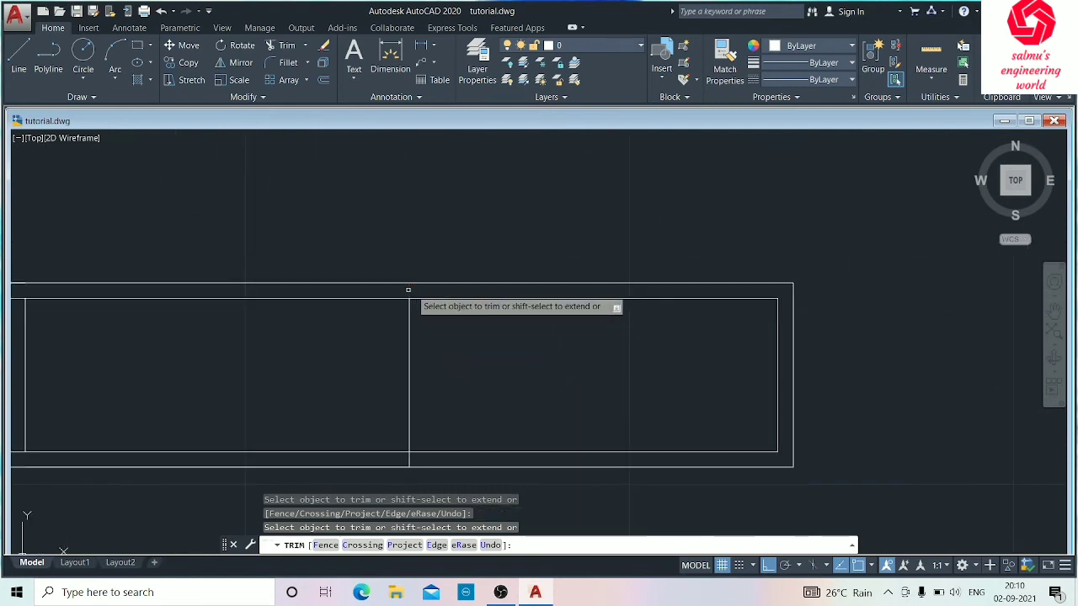
click(409, 459)
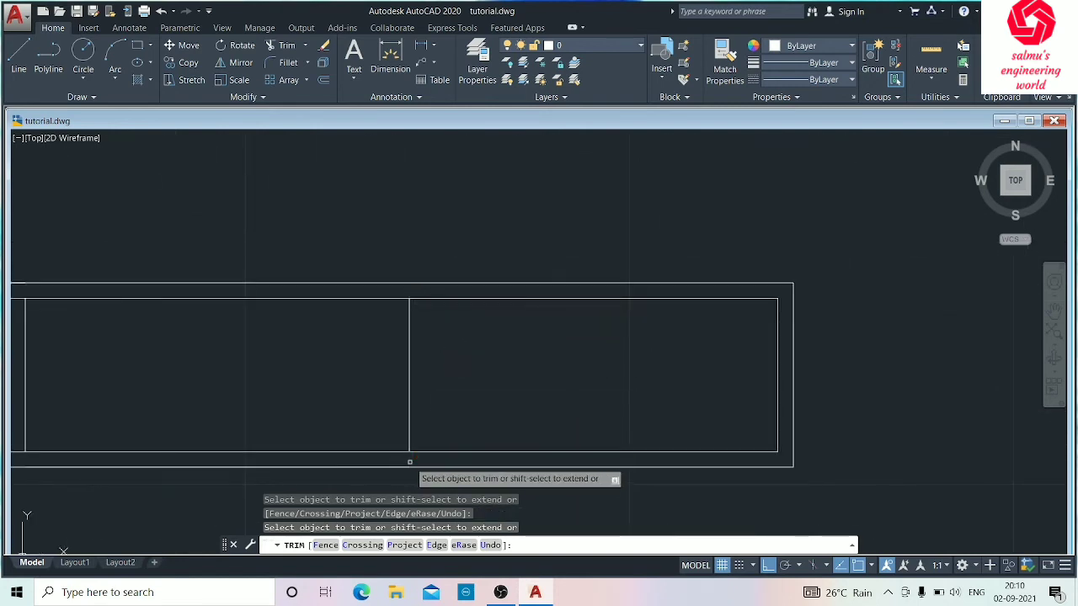
Step: Draw a line from the inner rectangle's upper-left corner 10 straight down along its left edge
key(Escape)
scroll(409, 462, down, 3)
mouse_move(409, 443)
middle_down()
mouse_move(430, 392)
mouse_move(480, 356)
middle_up()
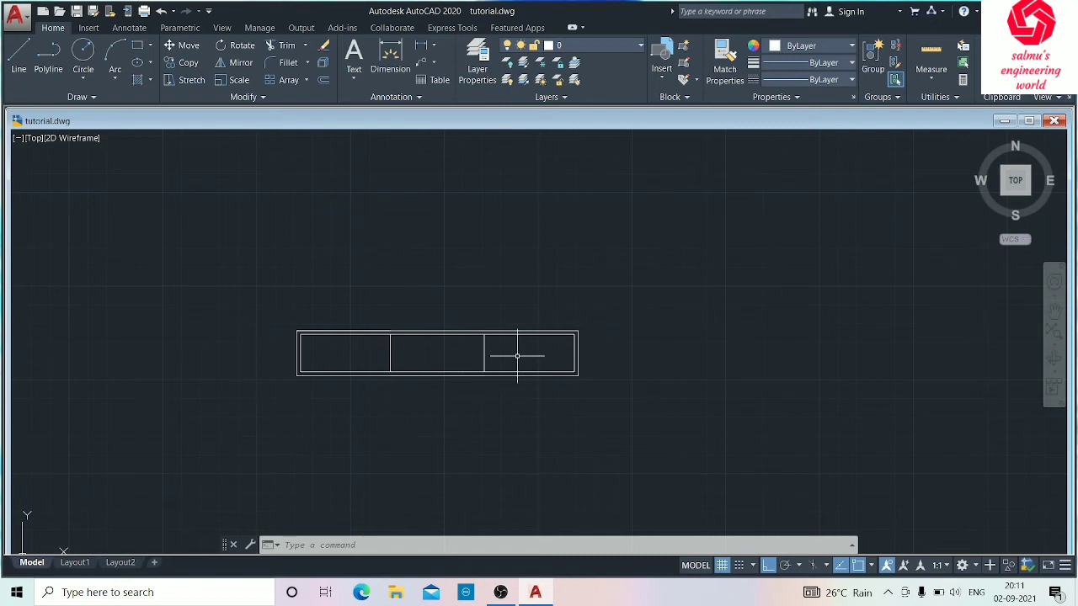
key(l)
key(Return)
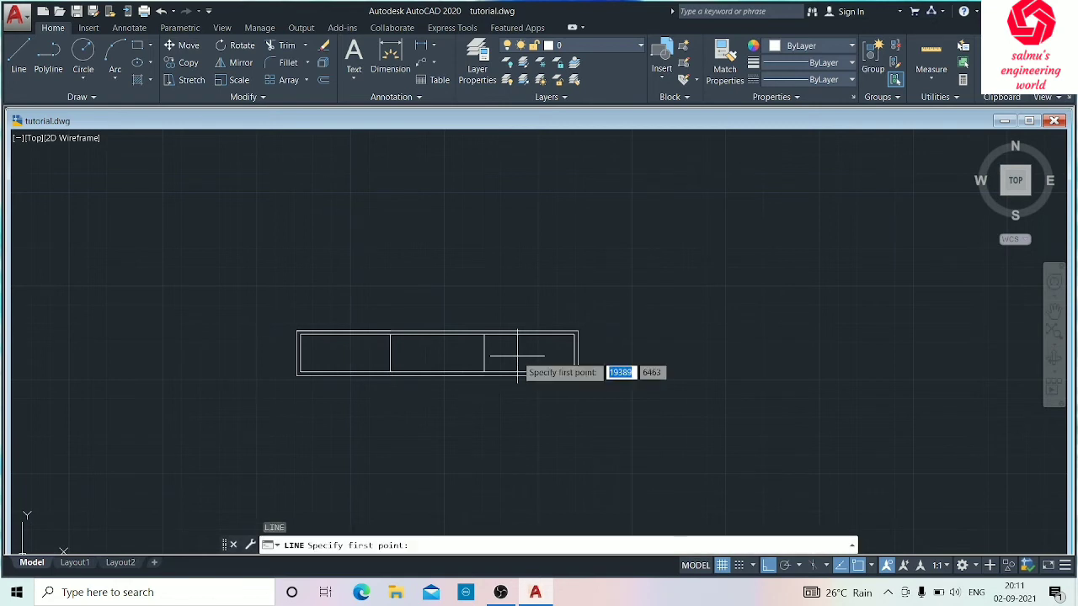
scroll(307, 358, up, 5)
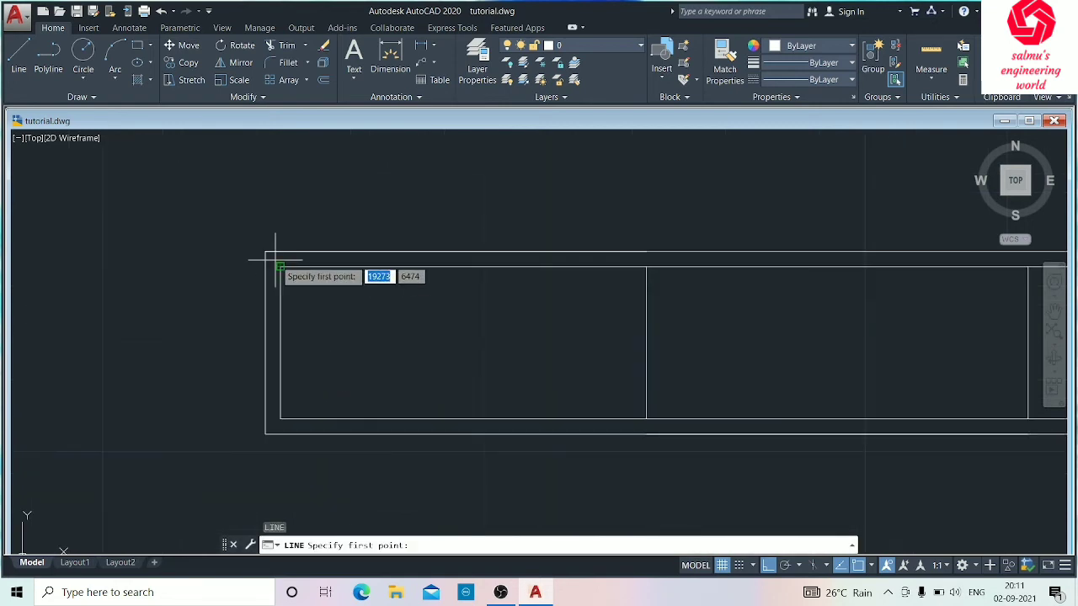
click(280, 266)
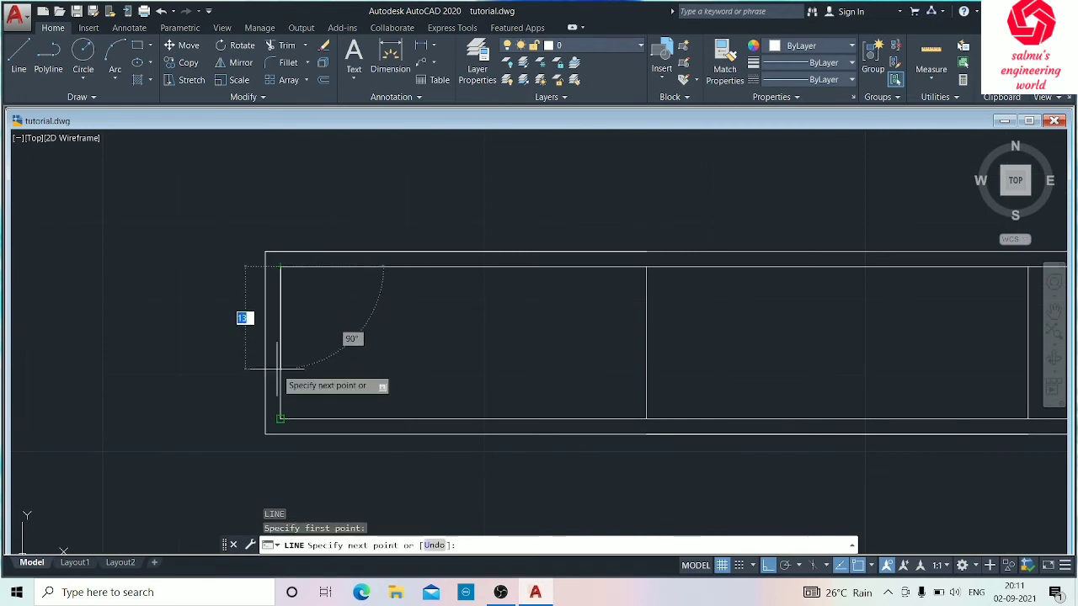
text(10)
key(Return)
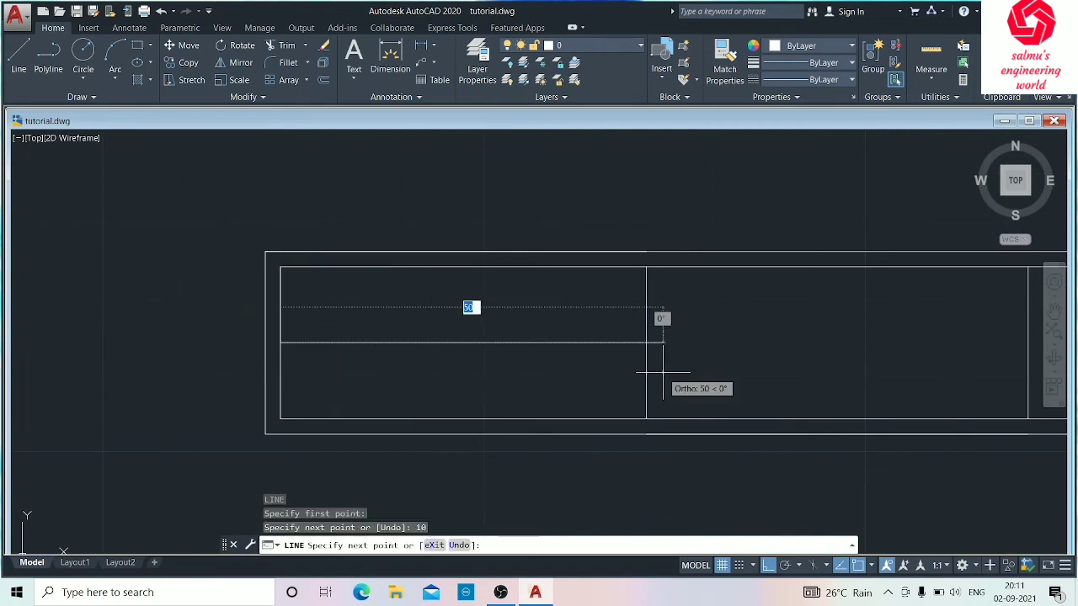
Step: Try to continue the line horizontally across the panels to the inner rectangle's right edge
scroll(657, 354, down, 5)
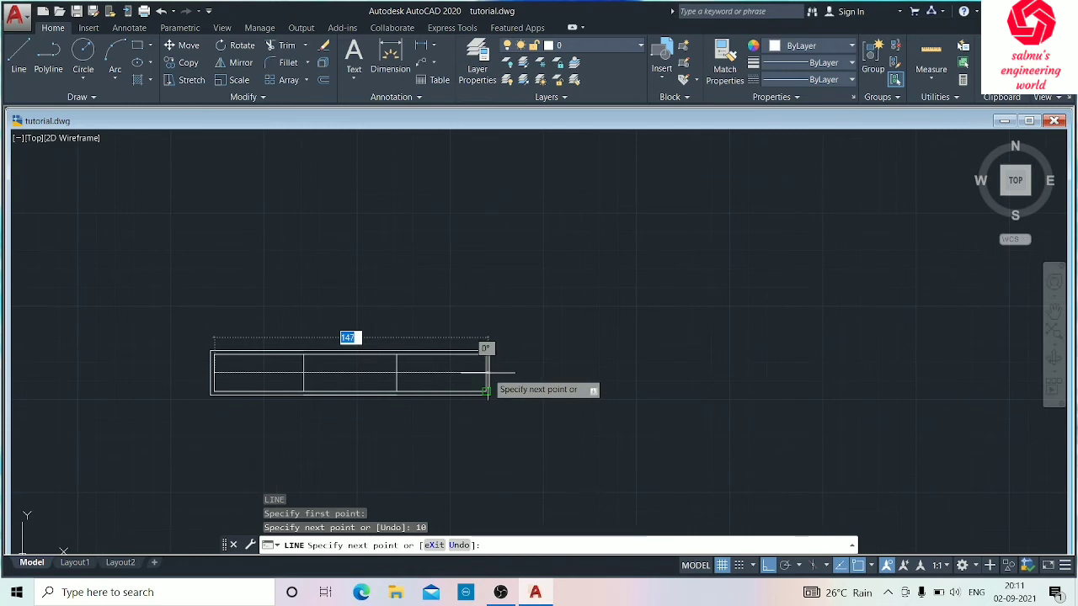
scroll(484, 371, up, 5)
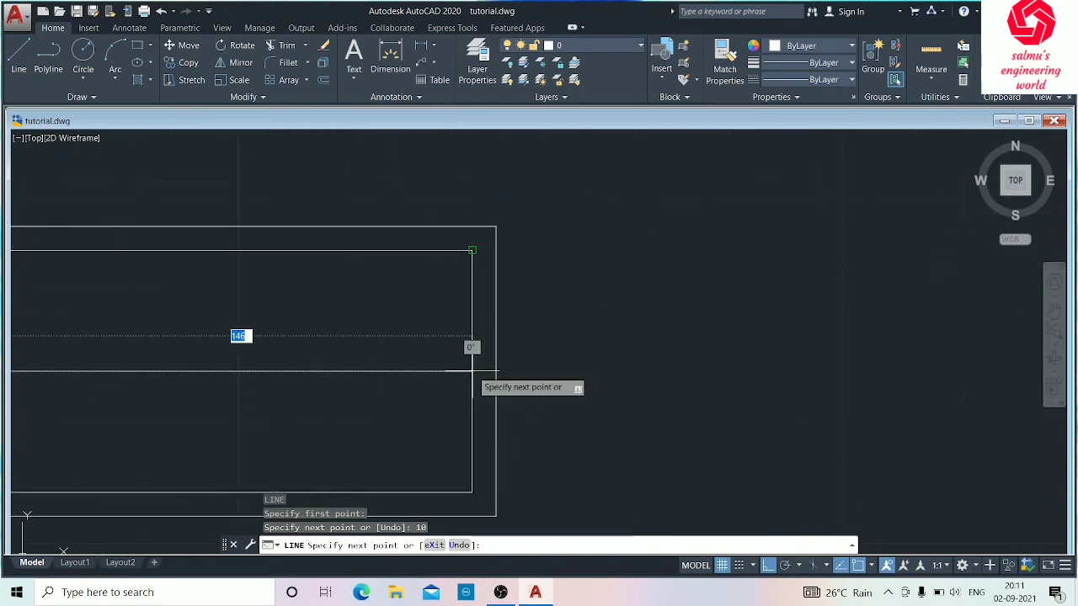
click(472, 371)
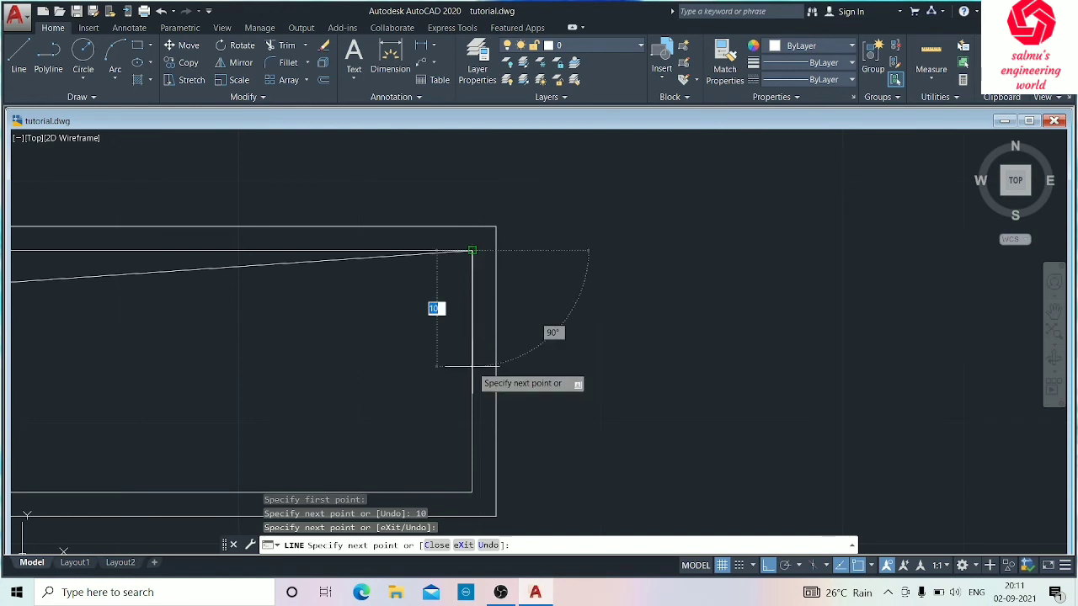
key(ctrl+z)
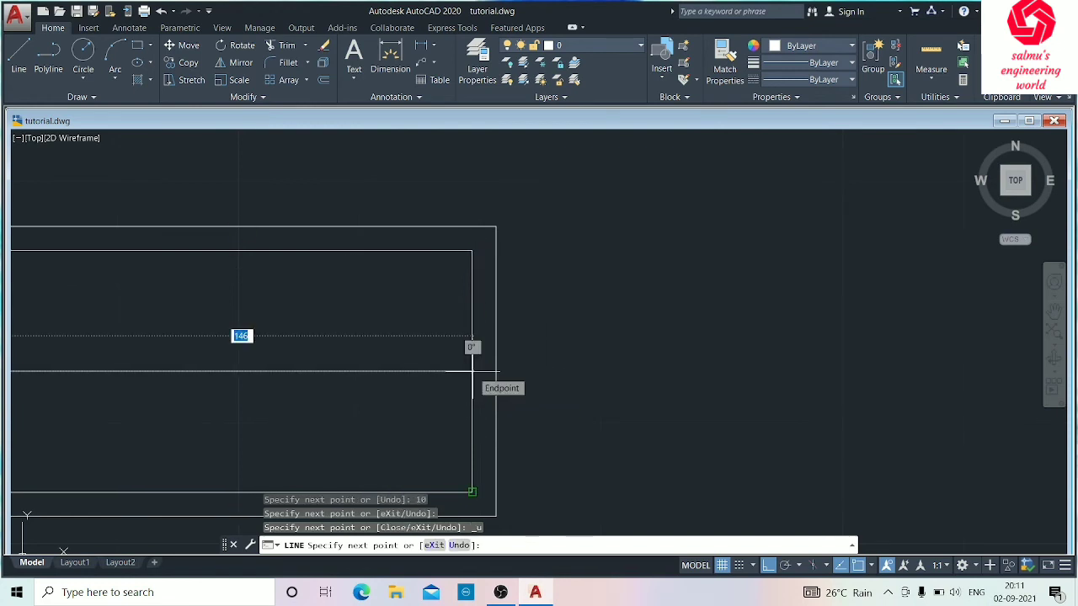
scroll(471, 371, up, 8)
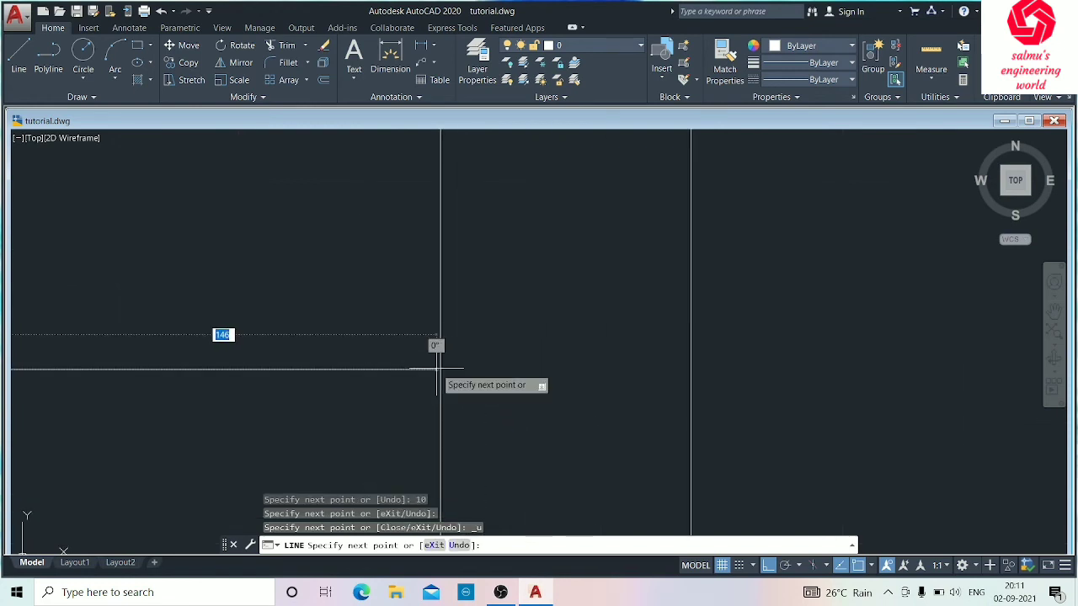
click(438, 368)
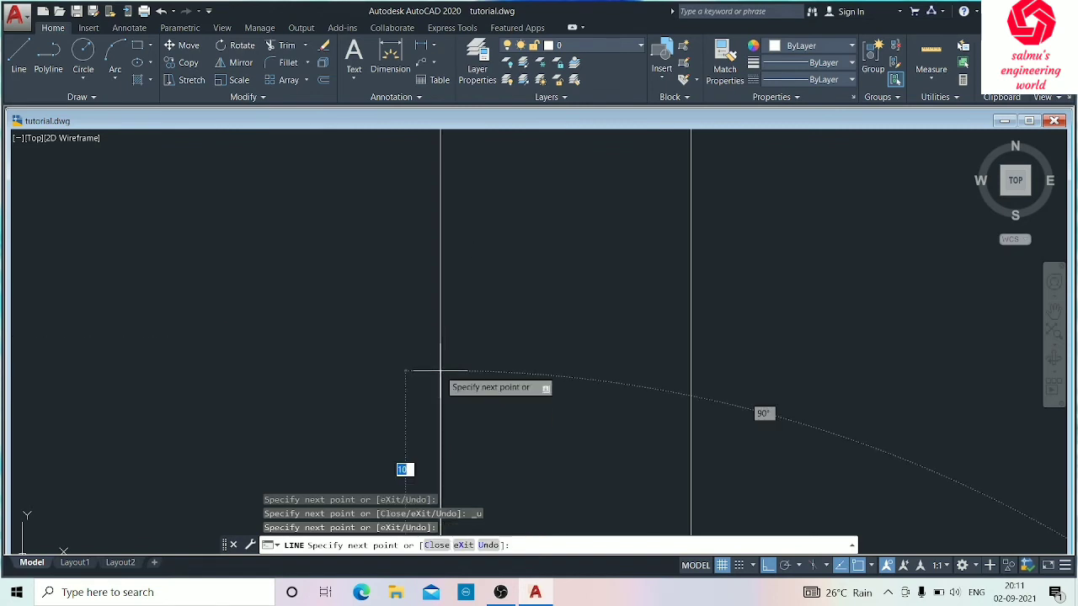
key(Escape)
Step: Try to stretch the slanted line's right endpoint up until it is level with its left endpoint
scroll(440, 368, down, 6)
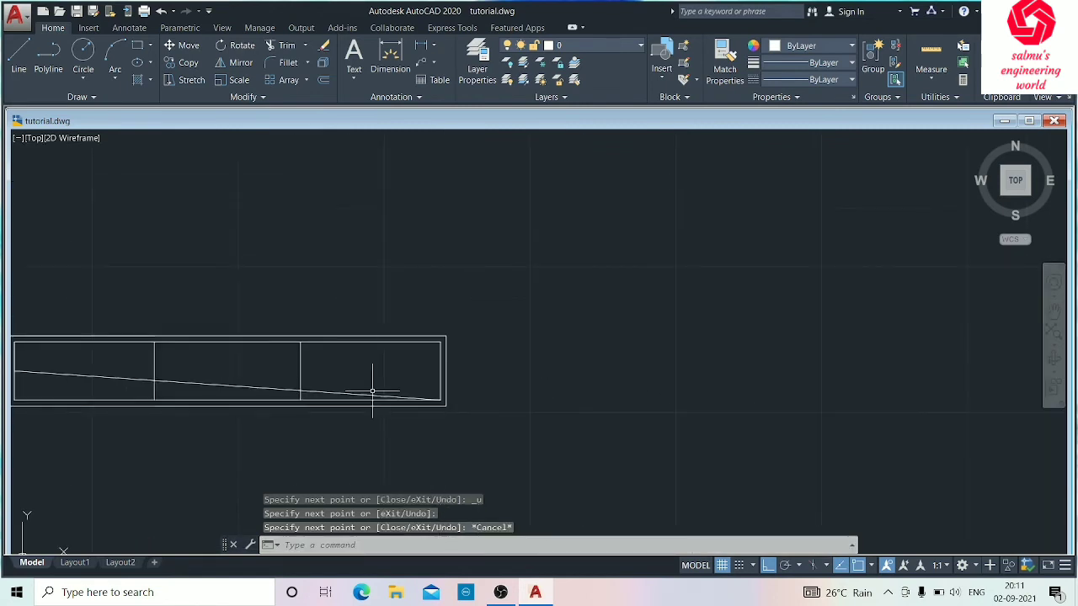
click(349, 392)
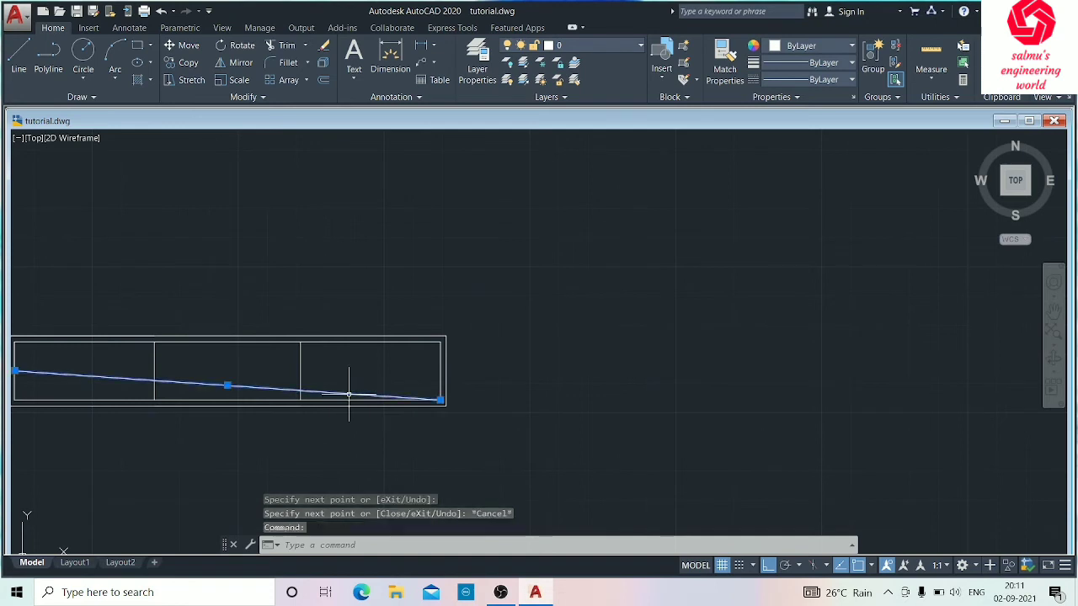
click(441, 400)
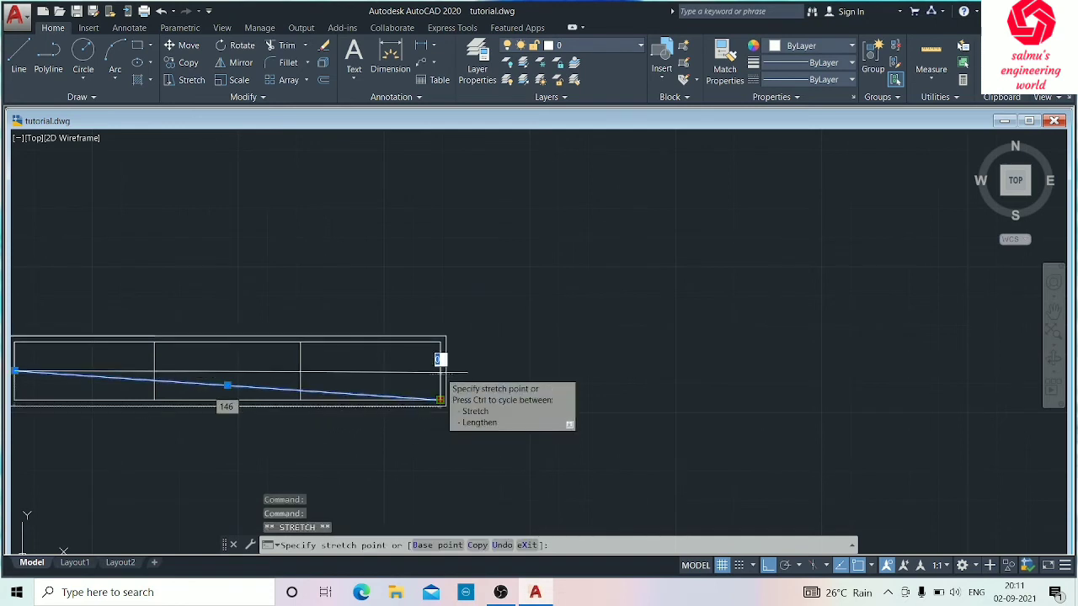
click(439, 371)
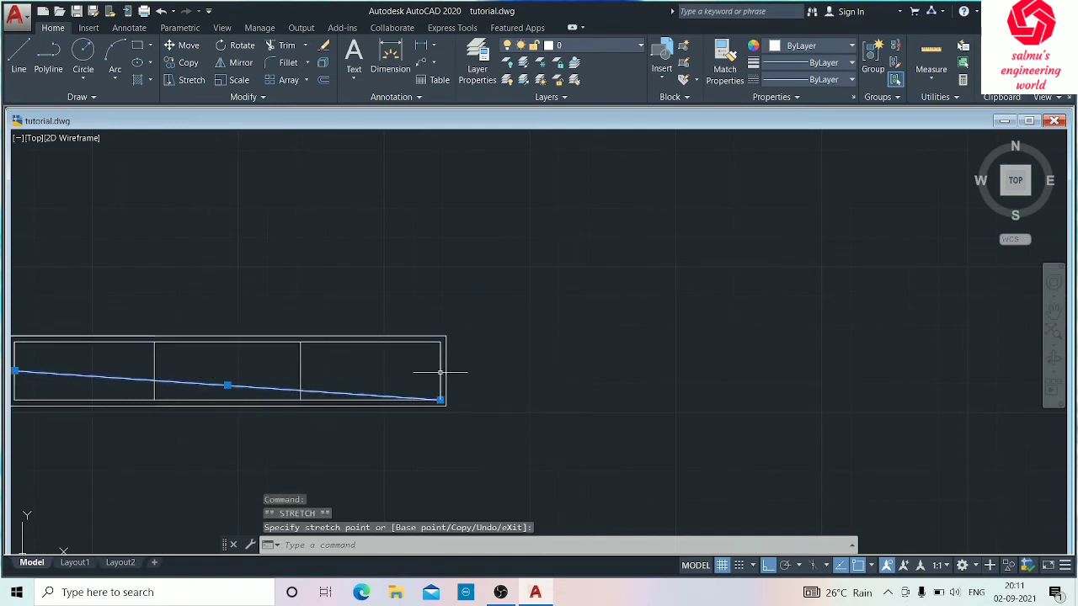
scroll(439, 397, up, 5)
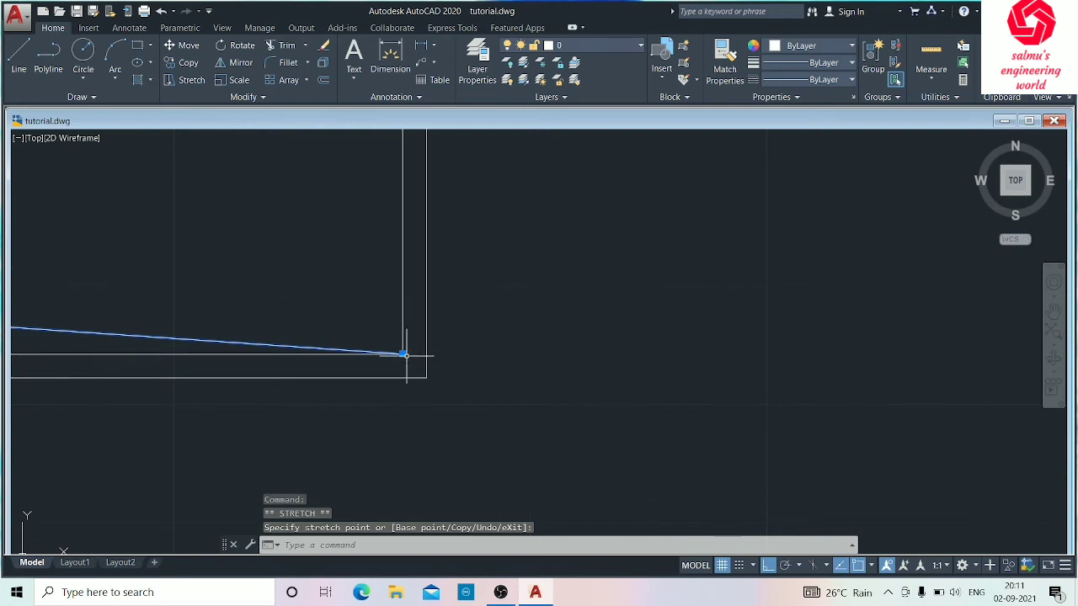
drag(408, 357, 402, 332)
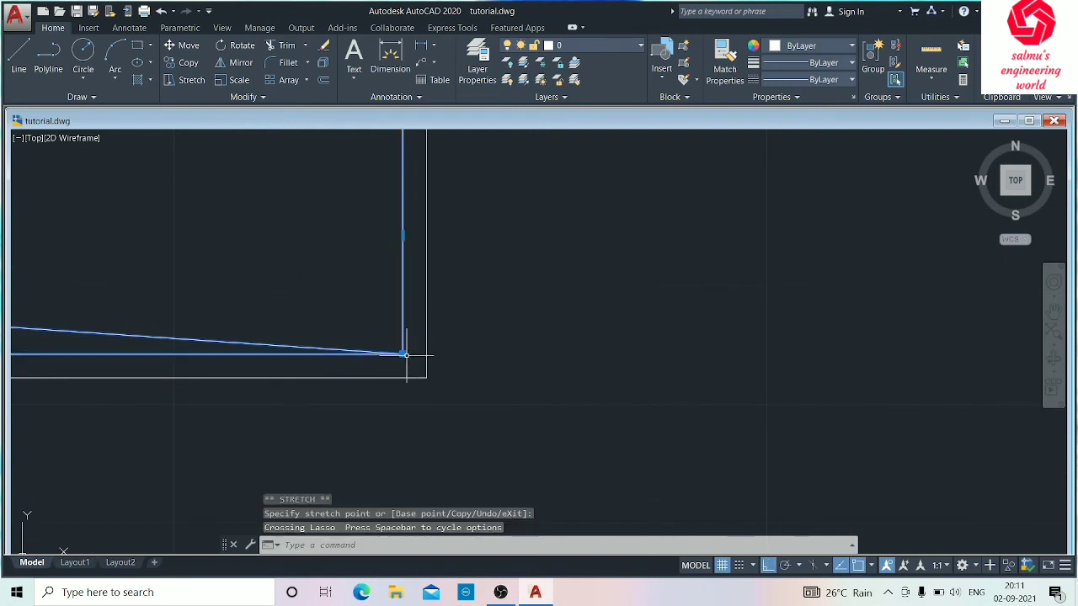
key(Escape)
Step: Stretch the slanted line's right endpoint from the inner rectangle's lower-right corner up along the right edge
click(343, 344)
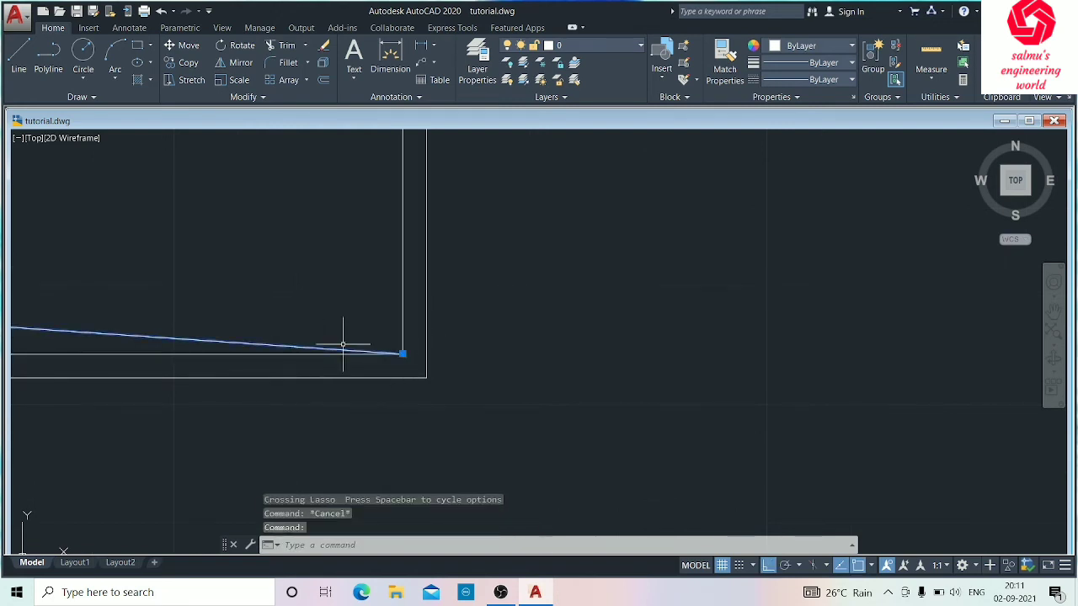
click(403, 353)
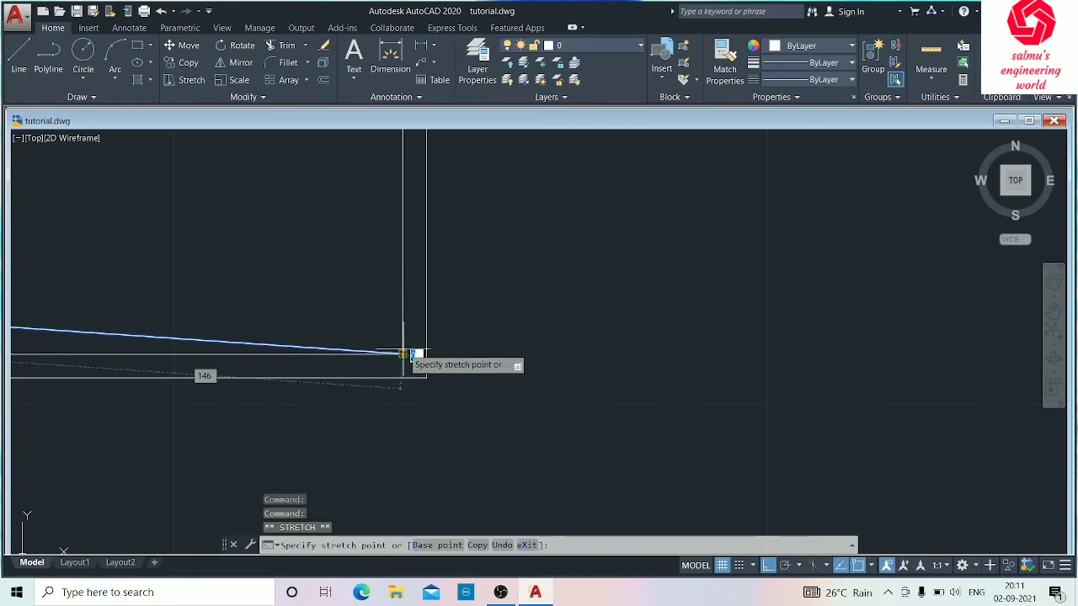
scroll(404, 222, down, 3)
click(402, 236)
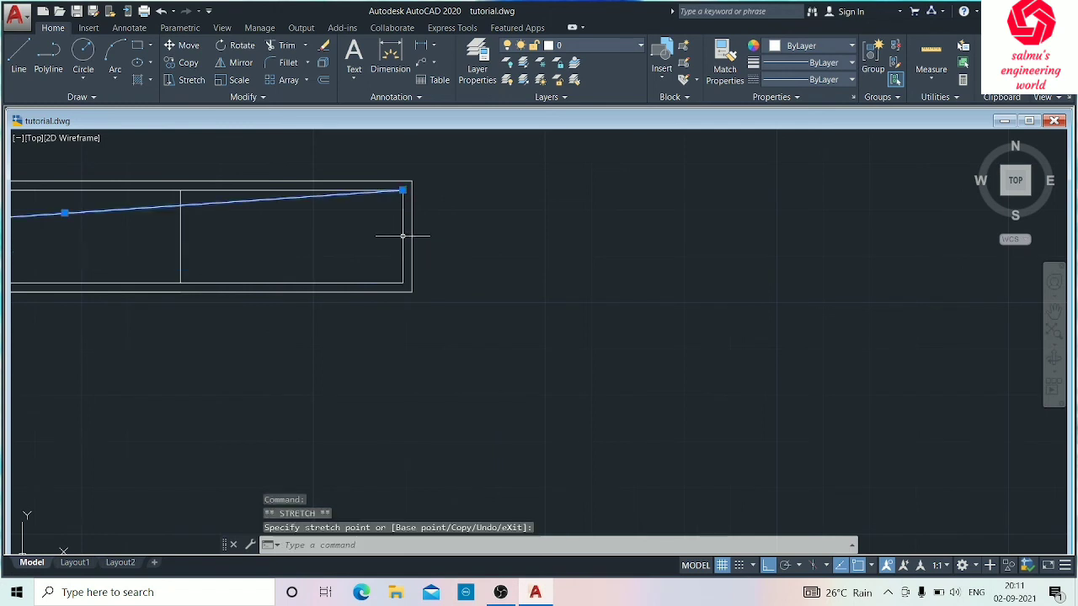
Step: Try to stretch the slanted line's right endpoint from the inner upper-right corner down to the middle of the right edge
click(402, 190)
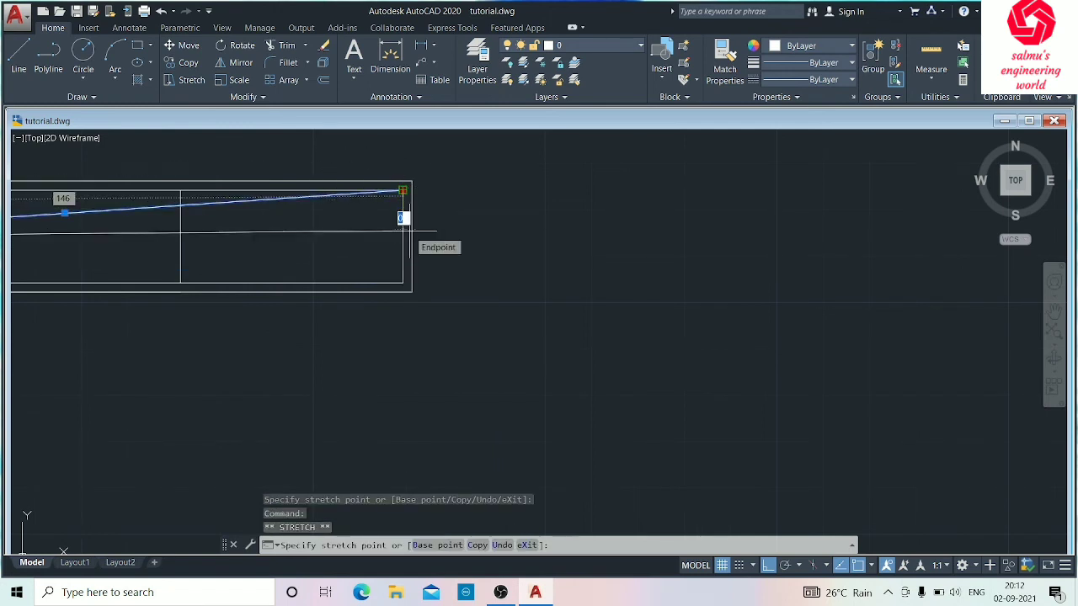
click(409, 230)
key(Escape)
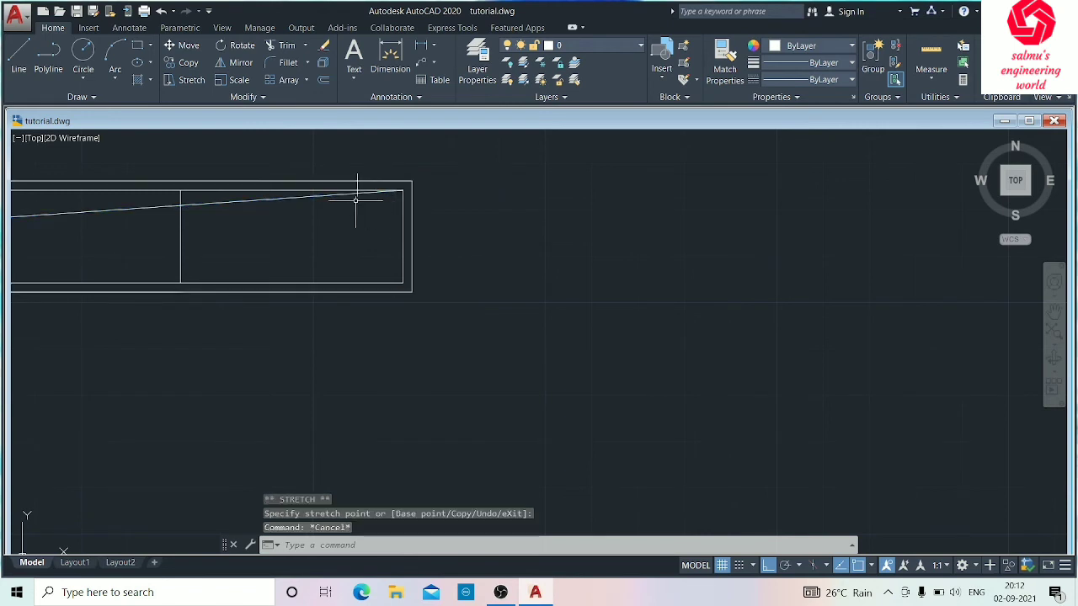
click(326, 193)
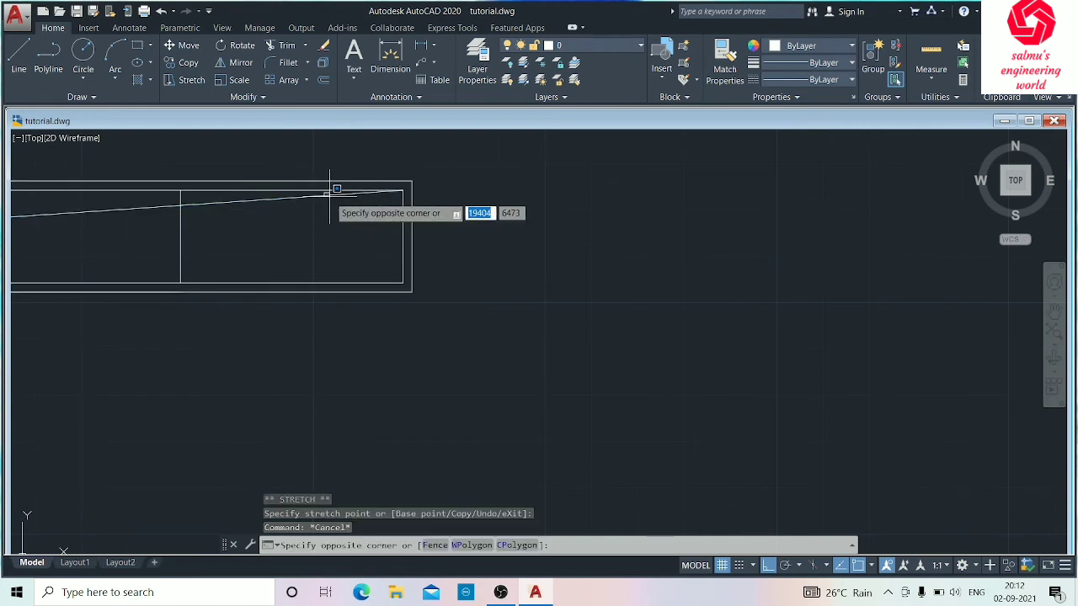
click(317, 195)
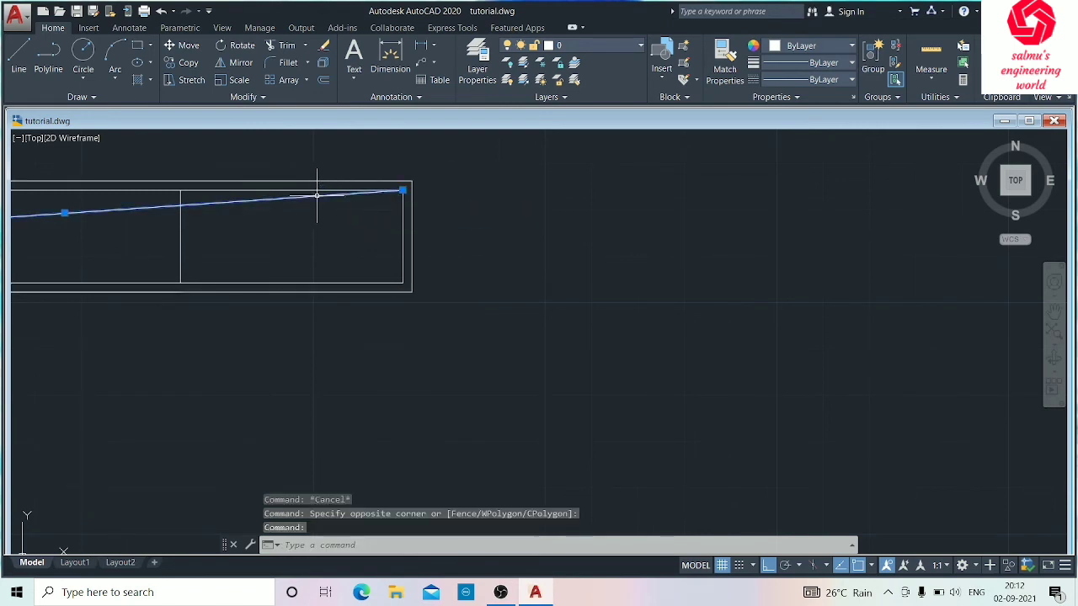
click(402, 191)
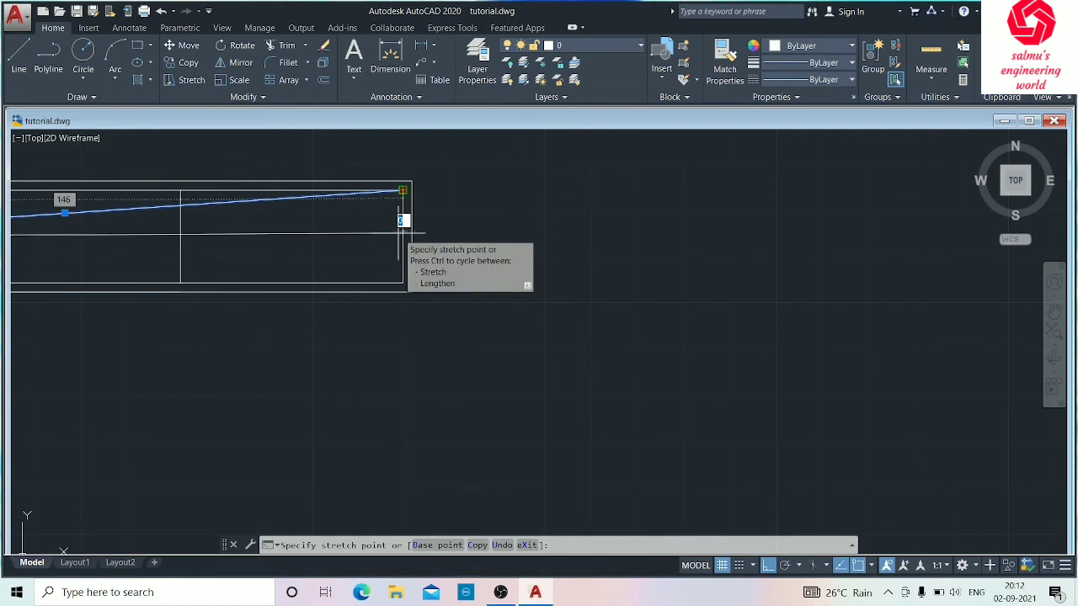
key(Escape)
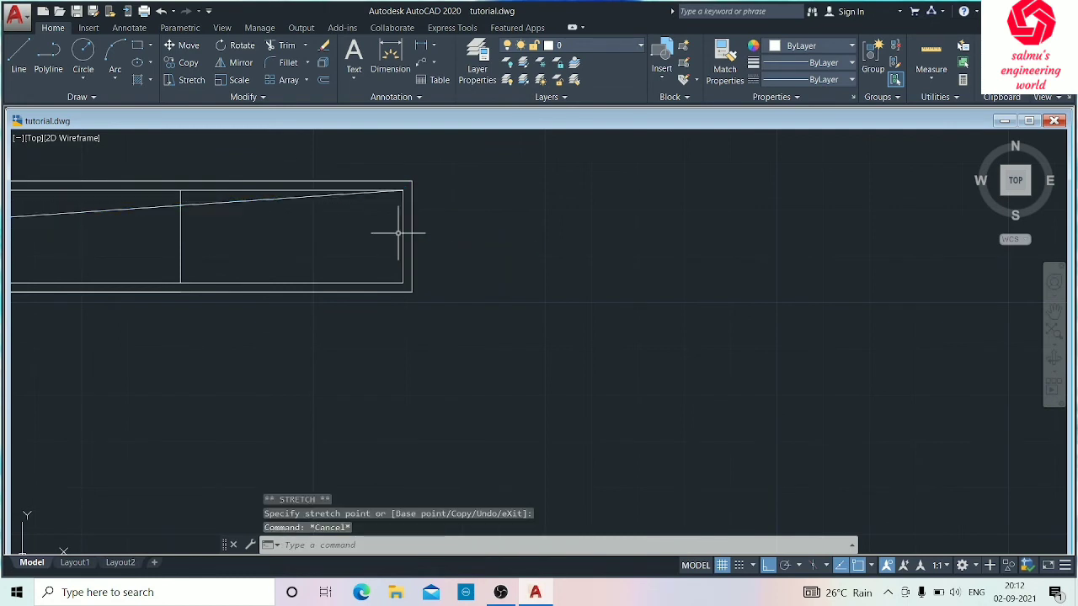
Step: Erase the slanted line that crosses the three panels
scroll(397, 233, down, 5)
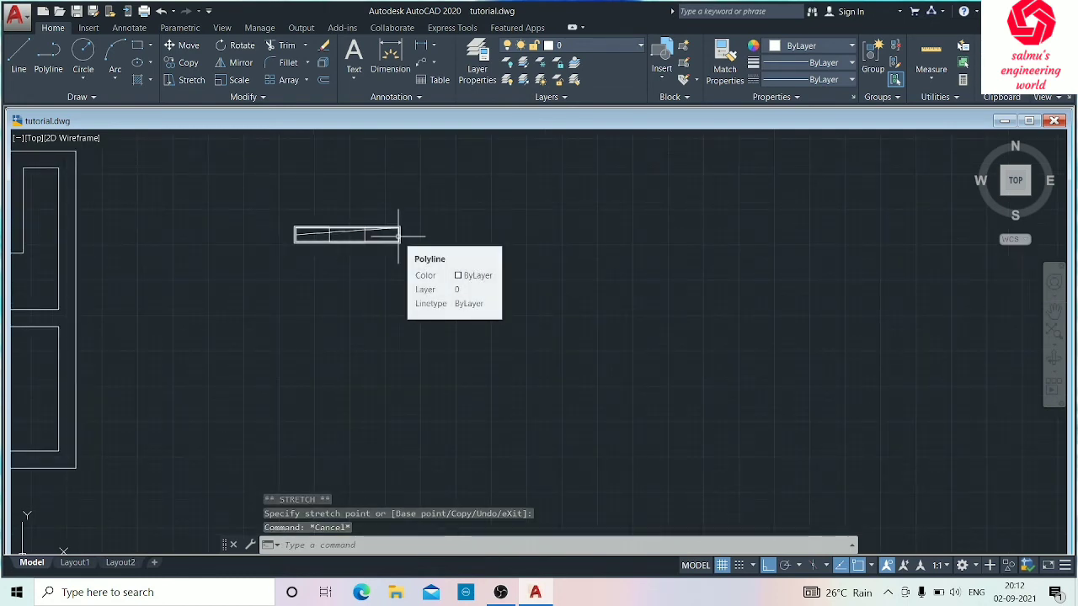
scroll(398, 233, up, 6)
click(258, 204)
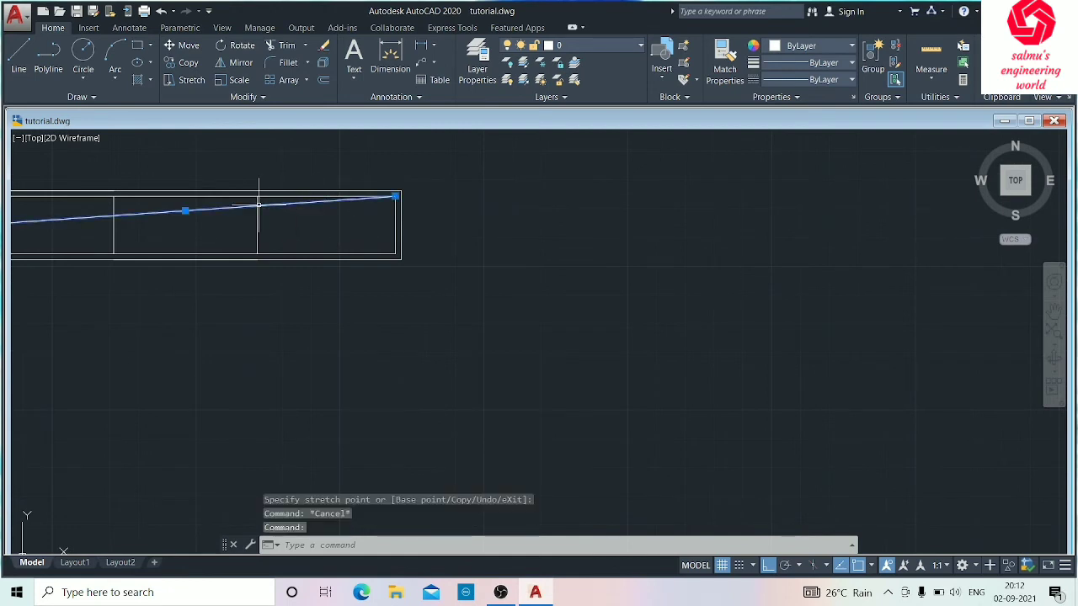
key(Delete)
Step: Draw a line along the inner rectangle's upper edge from its upper-left corner to its upper-right corner
scroll(309, 220, down, 4)
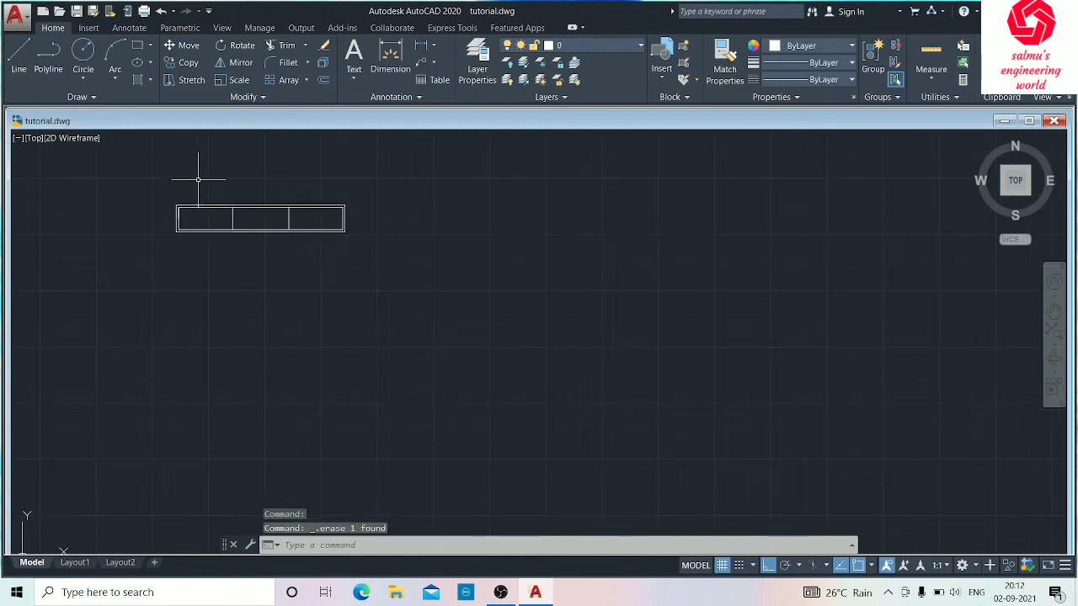
scroll(205, 258, up, 4)
middle_drag(214, 228, 199, 320)
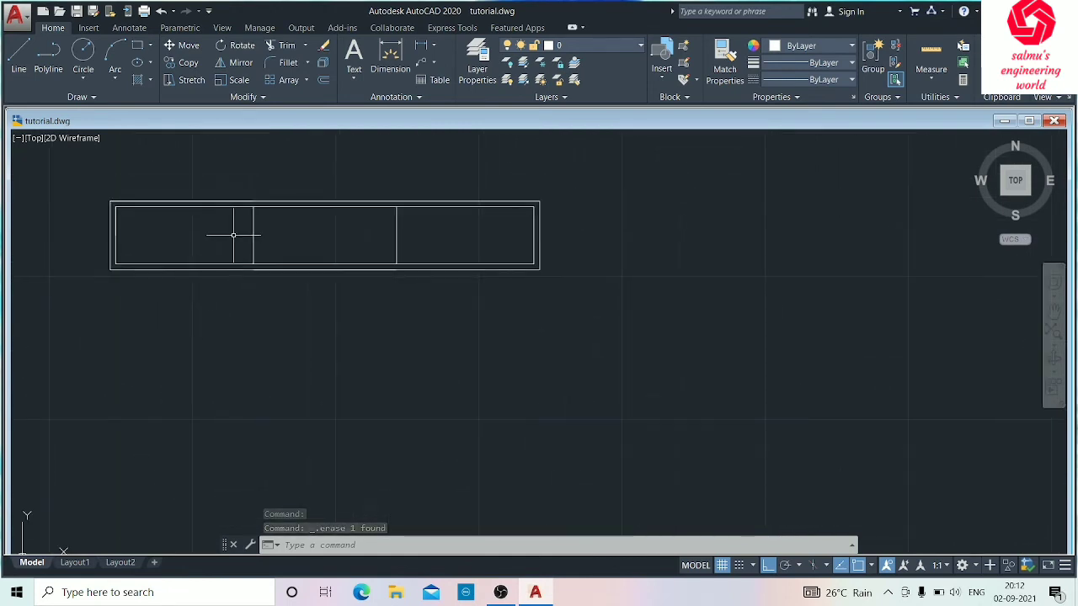
key(Escape)
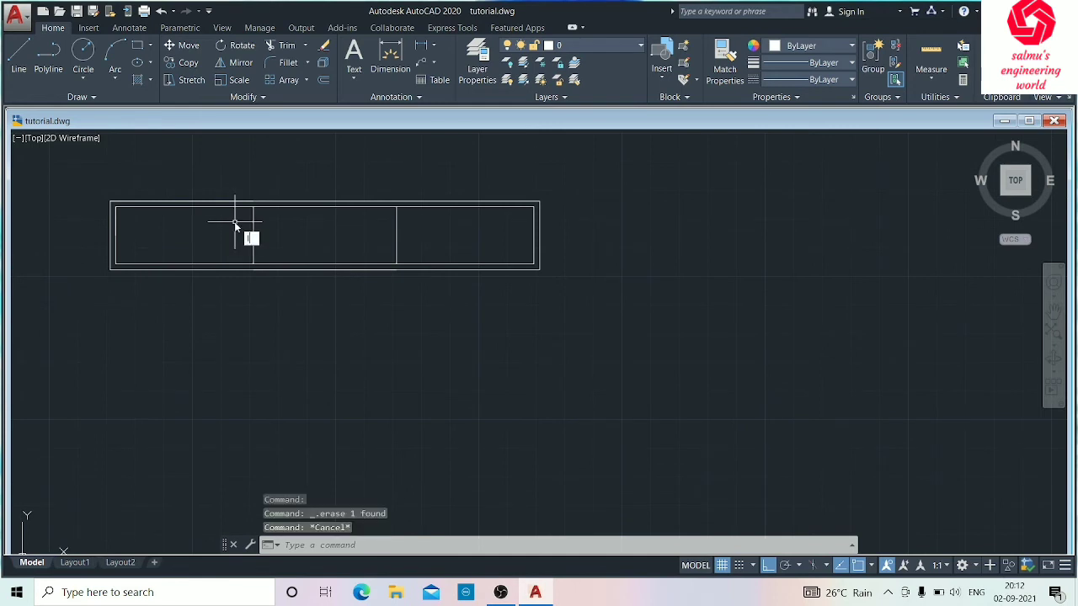
text(l)
key(Return)
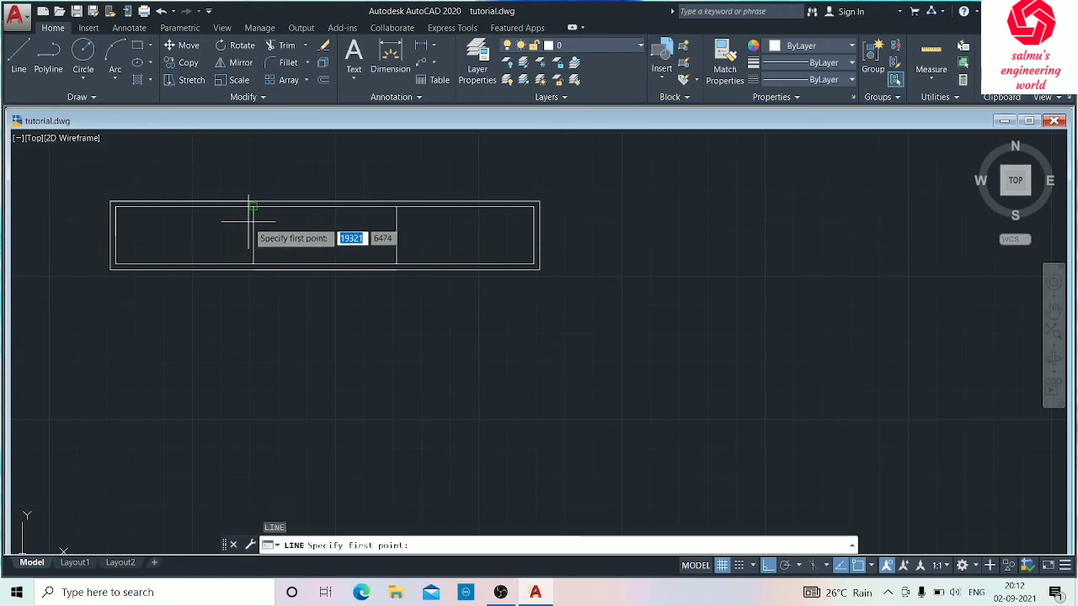
click(115, 205)
click(534, 206)
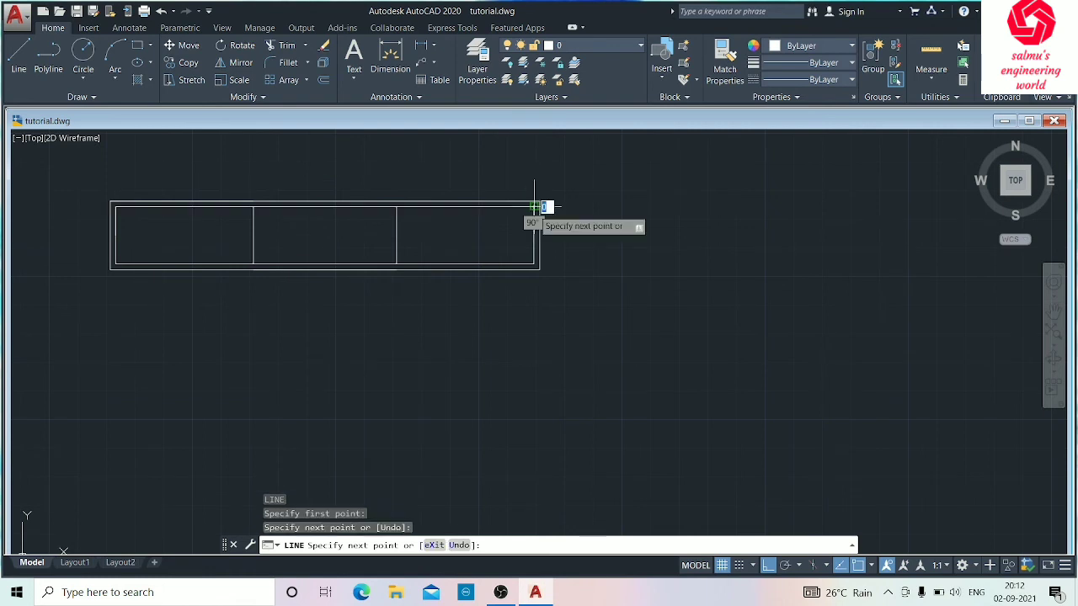
key(Escape)
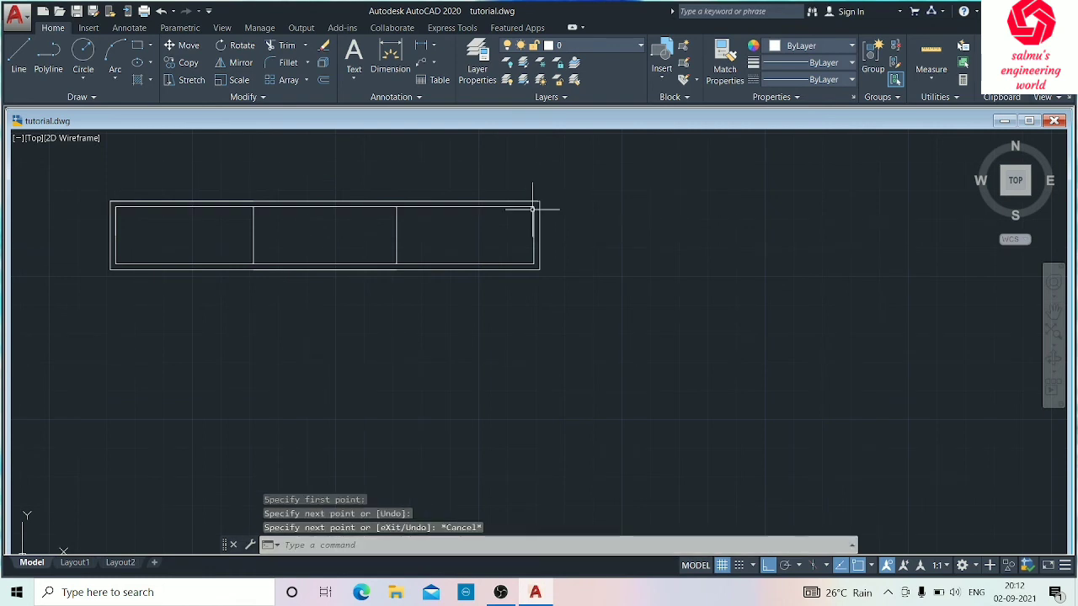
Step: Offset the inner rectangle's upper line 10 downward so it runs lengthwise through the three panels, and save the drawing
text(o)
key(Return)
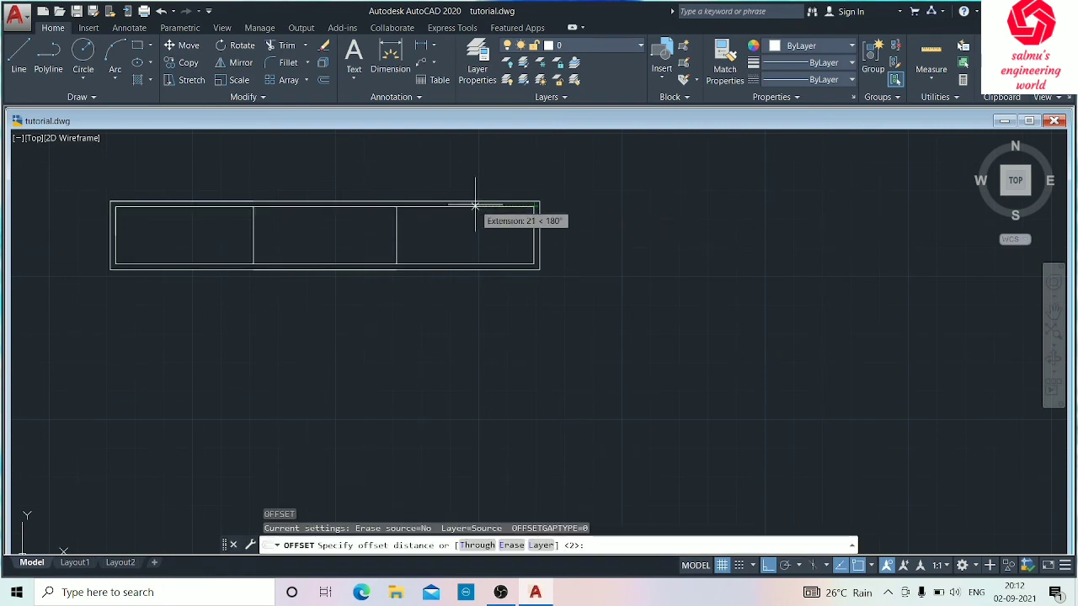
key(Escape)
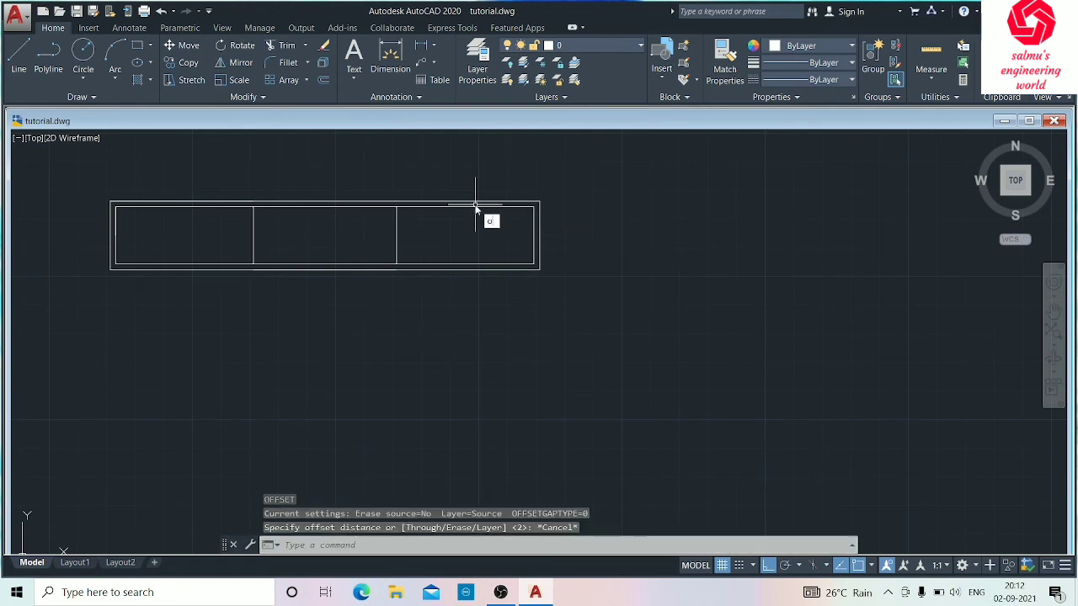
text(o)
key(Return)
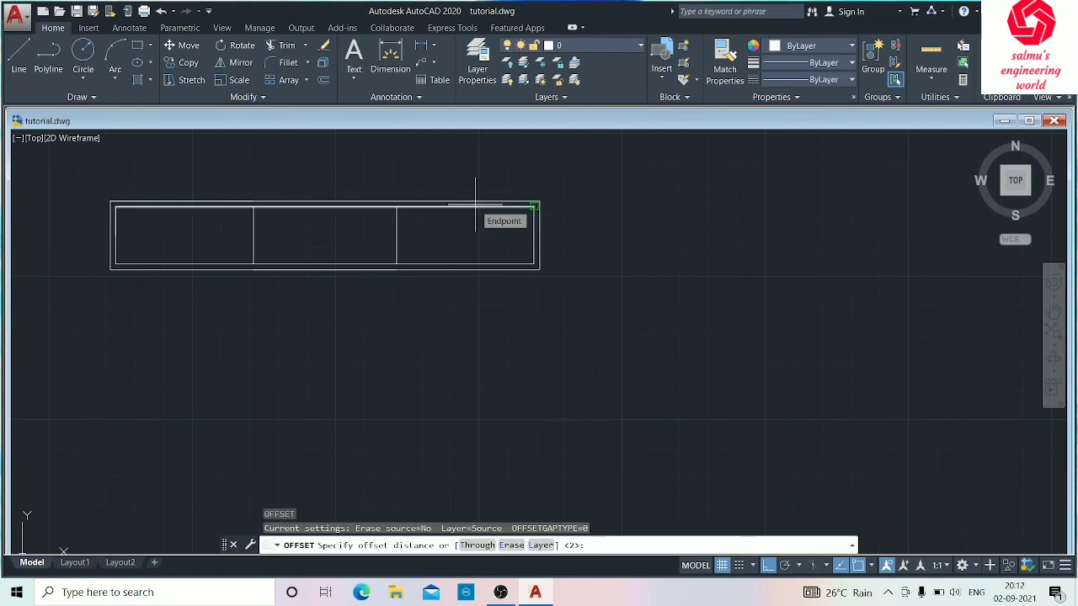
text(10)
key(Return)
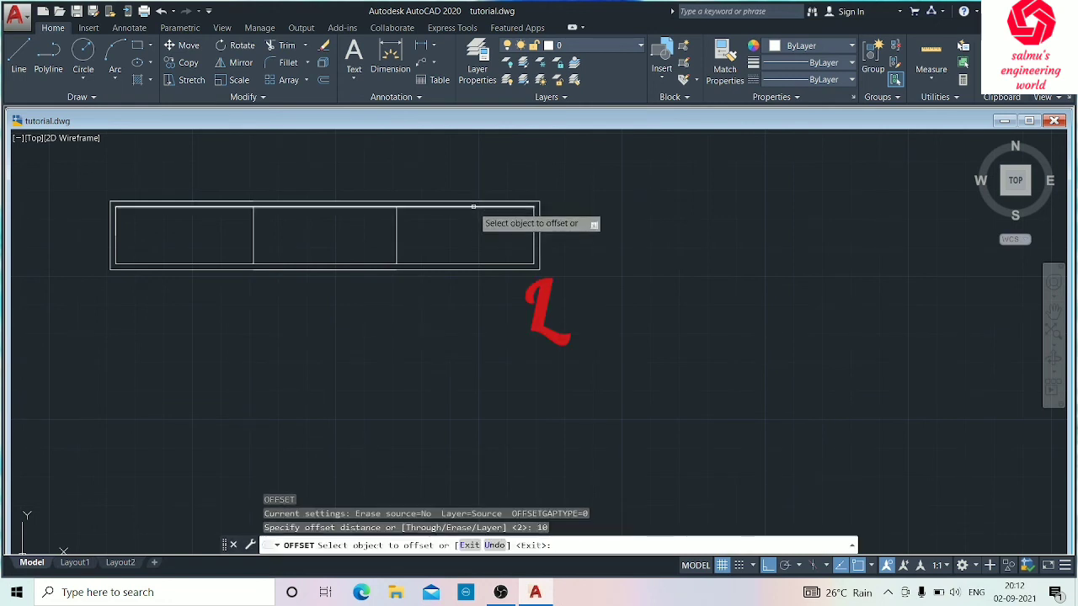
click(473, 206)
click(467, 243)
key(Escape)
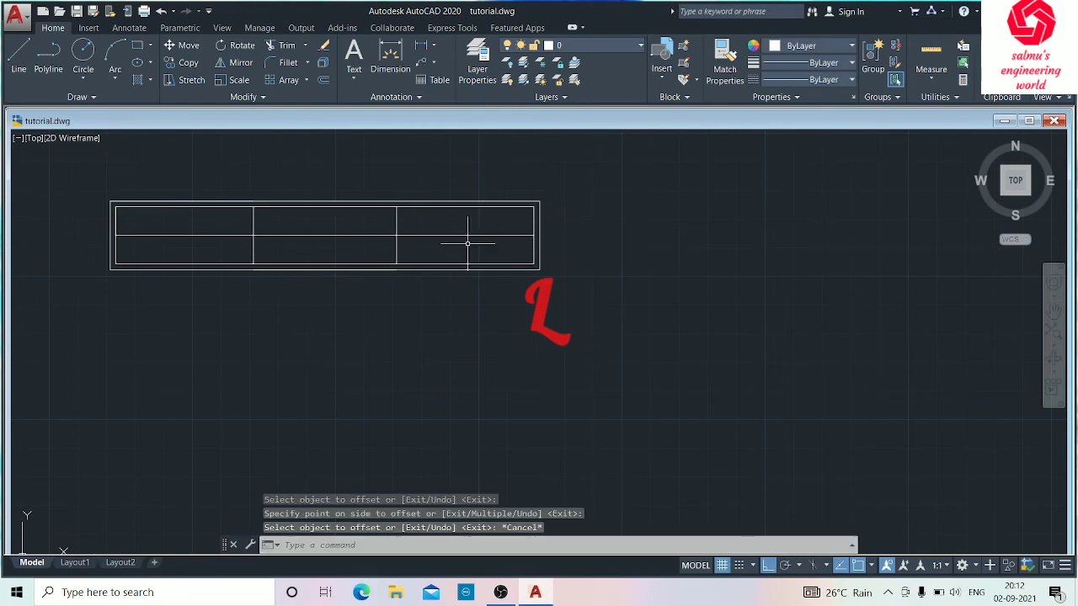
key(ctrl+s)
Step: With ortho off, move the whole three-panel rectangle by its upper-left corner onto the upper-left end corner of the floor plan's bottom wall
scroll(396, 295, down, 4)
mouse_move(396, 295)
middle_down()
mouse_move(463, 283)
mouse_move(380, 301)
mouse_move(565, 306)
middle_up()
scroll(460, 284, up, 4)
scroll(379, 300, down, 4)
scroll(379, 301, up, 5)
scroll(381, 297, down, 5)
scroll(381, 297, up, 4)
scroll(565, 306, down, 4)
scroll(563, 308, down, 4)
mouse_move(562, 241)
middle_down()
mouse_move(558, 306)
mouse_move(476, 276)
middle_up()
drag(553, 225, 322, 266)
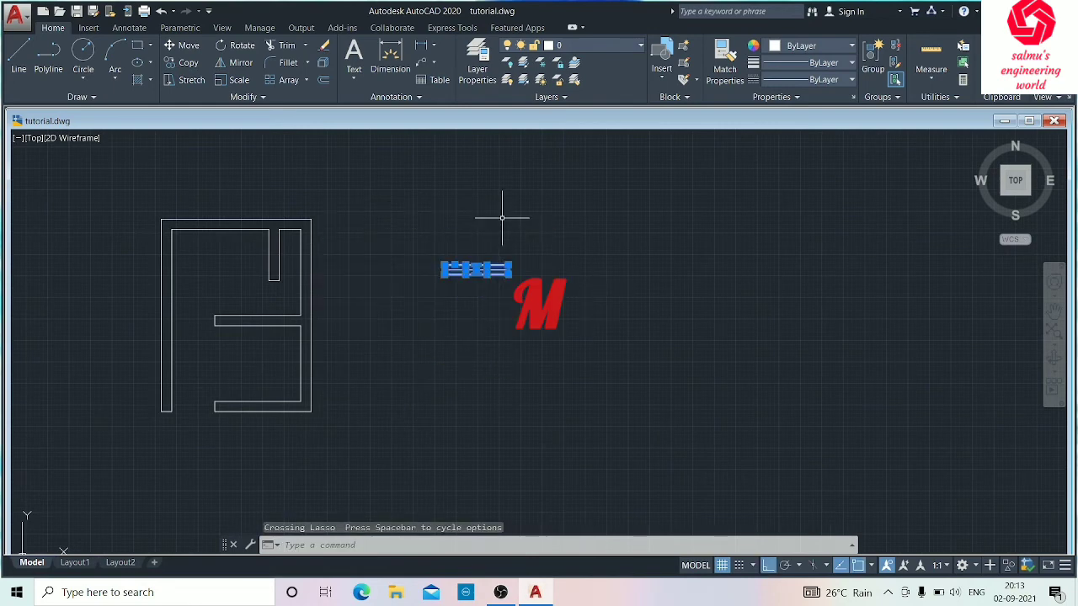
key(m)
key(Return)
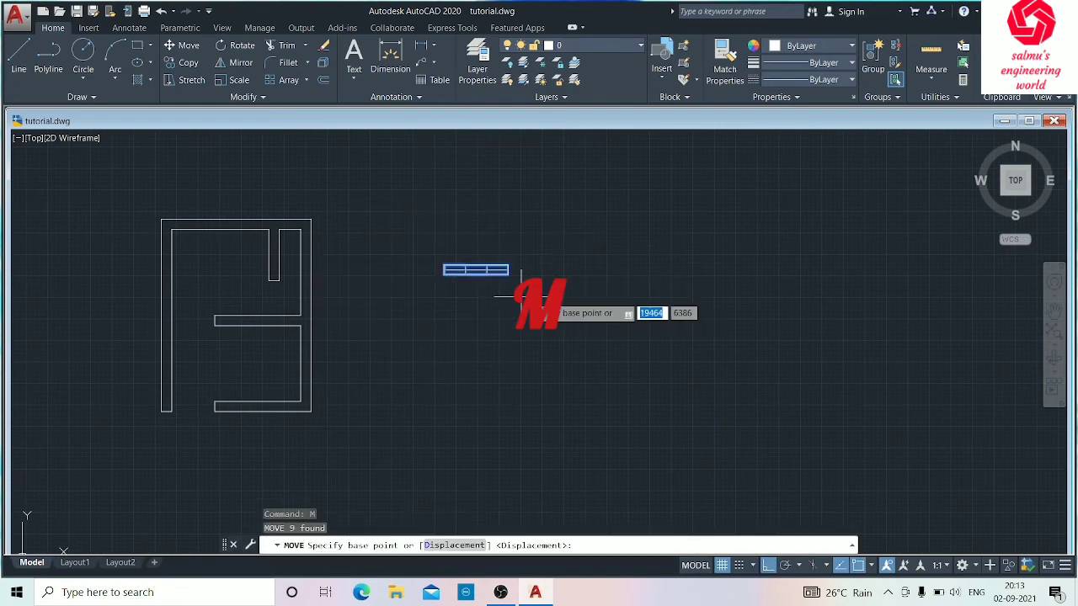
scroll(489, 278, up, 4)
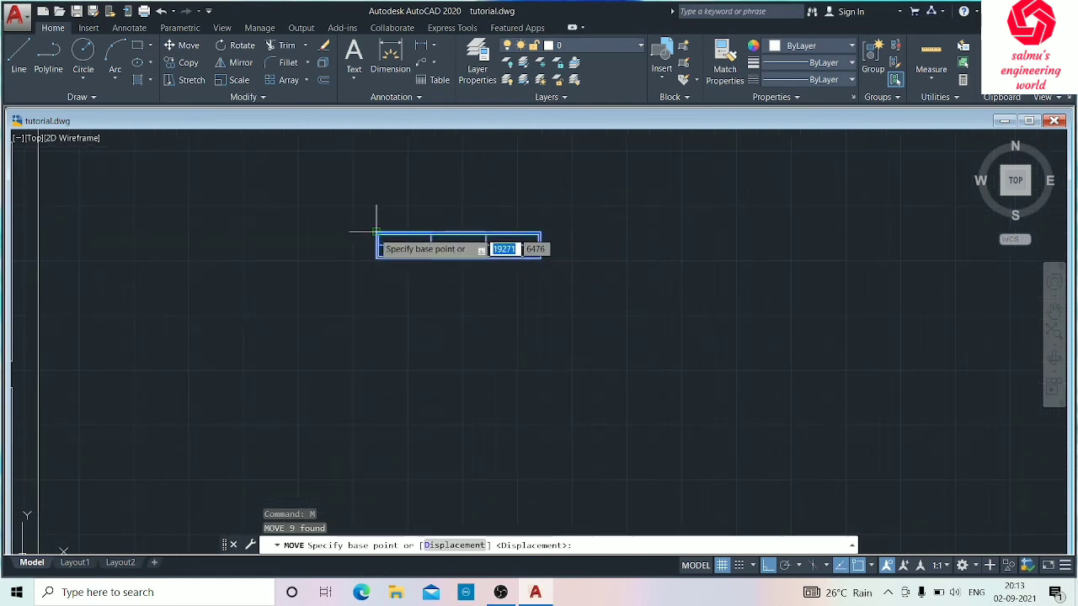
click(377, 233)
scroll(211, 325, down, 4)
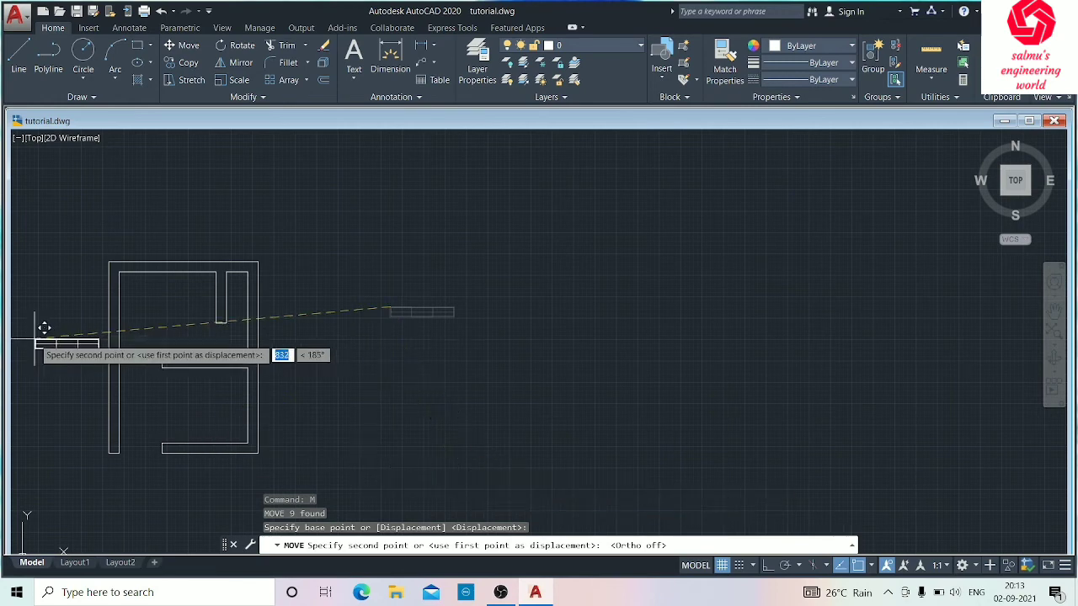
scroll(148, 433, up, 8)
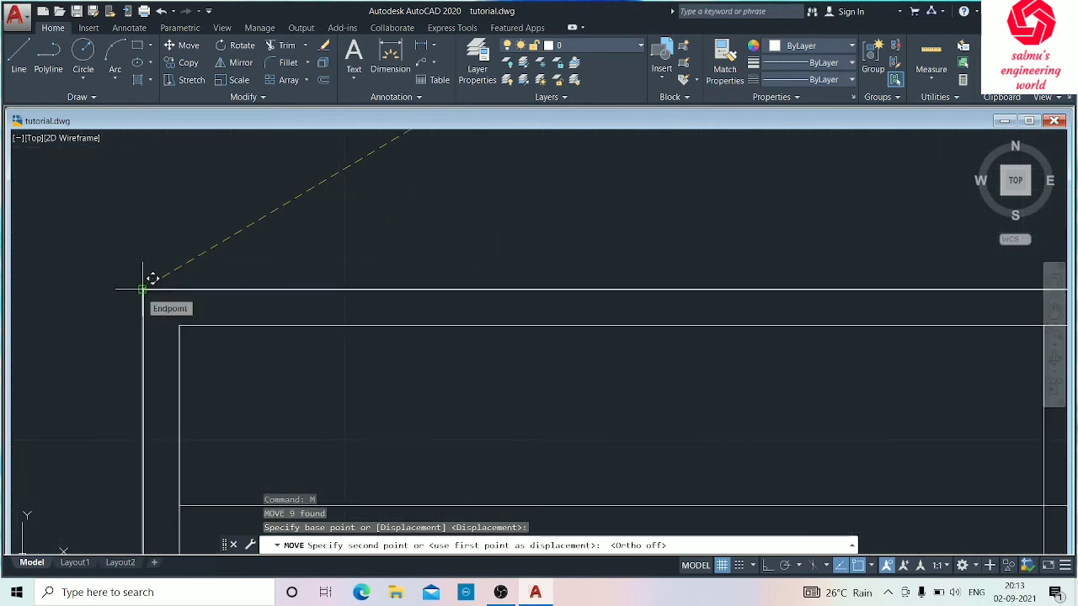
click(142, 291)
scroll(530, 328, down, 10)
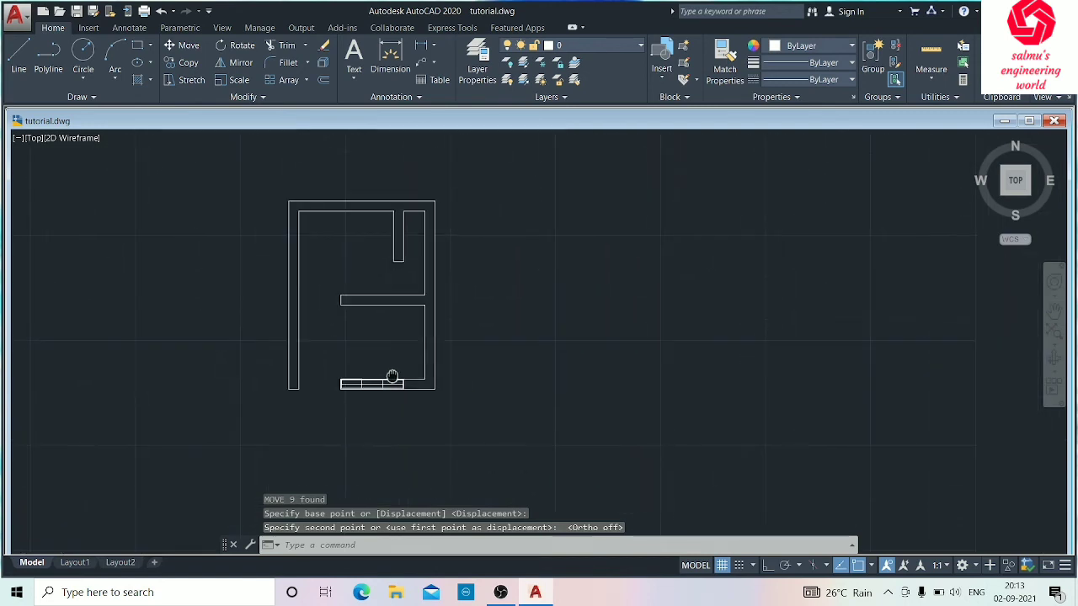
scroll(480, 306, up, 4)
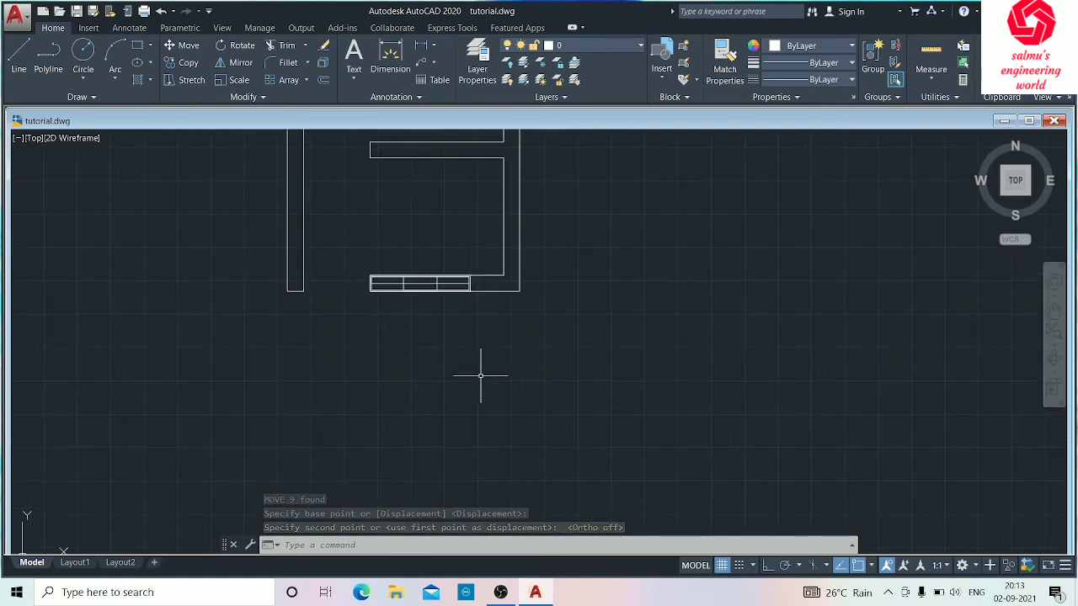
scroll(433, 199, down, 4)
scroll(409, 258, up, 4)
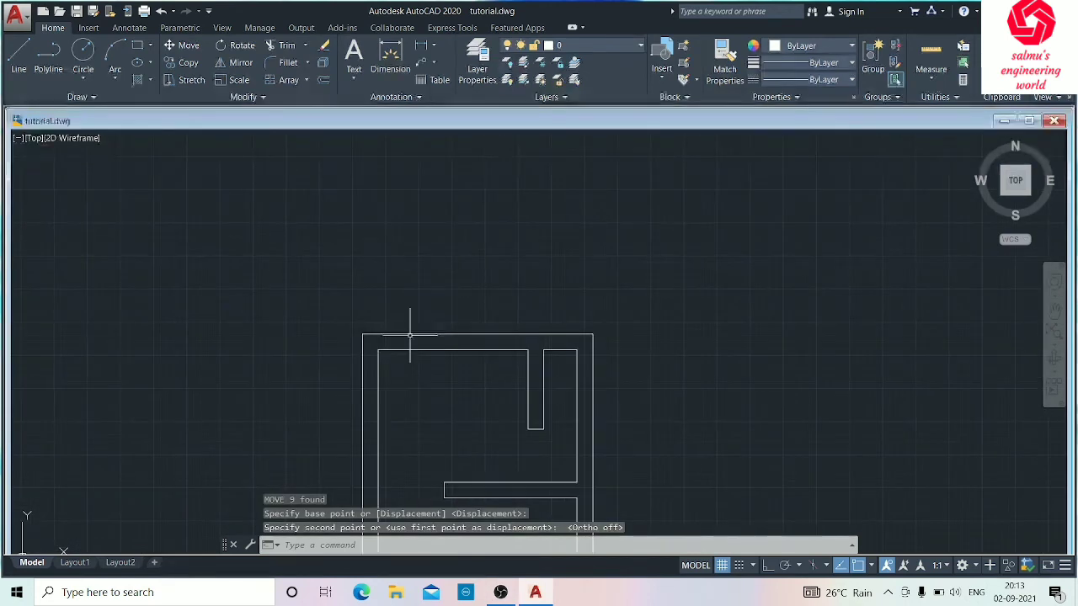
scroll(415, 387, down, 4)
scroll(428, 471, up, 4)
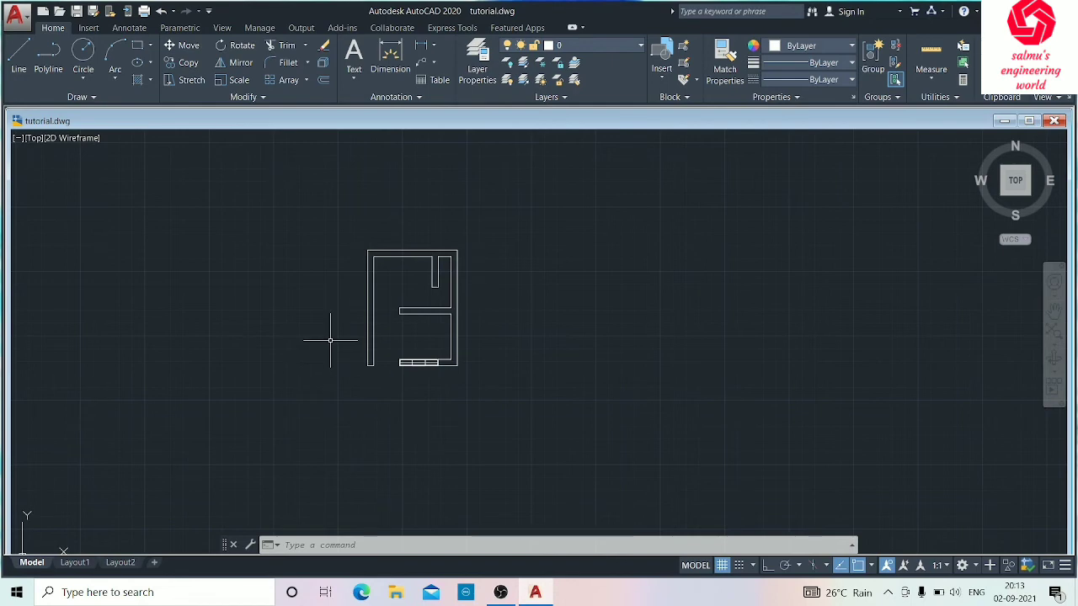
Step: Hatch the floor plan's walls with the ANSI32 pattern
key(Escape)
key(Return)
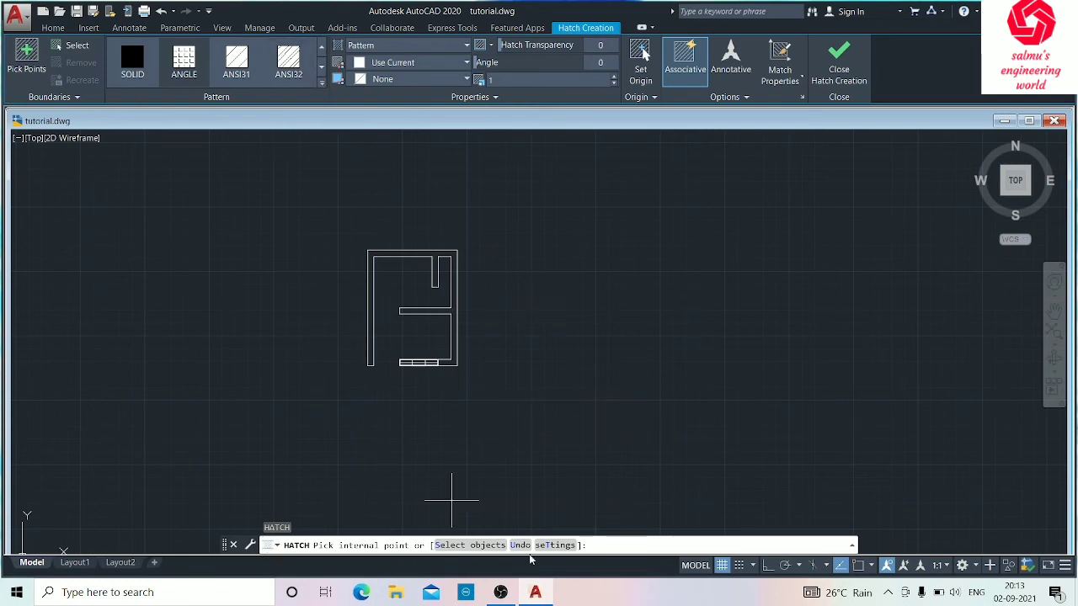
click(321, 83)
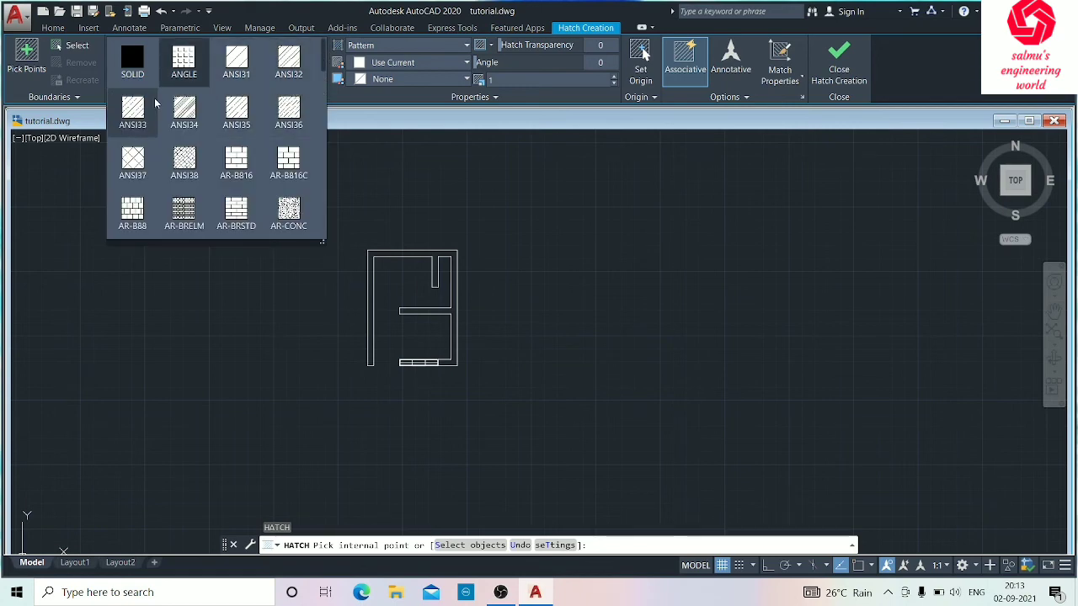
scroll(193, 174, down, 2)
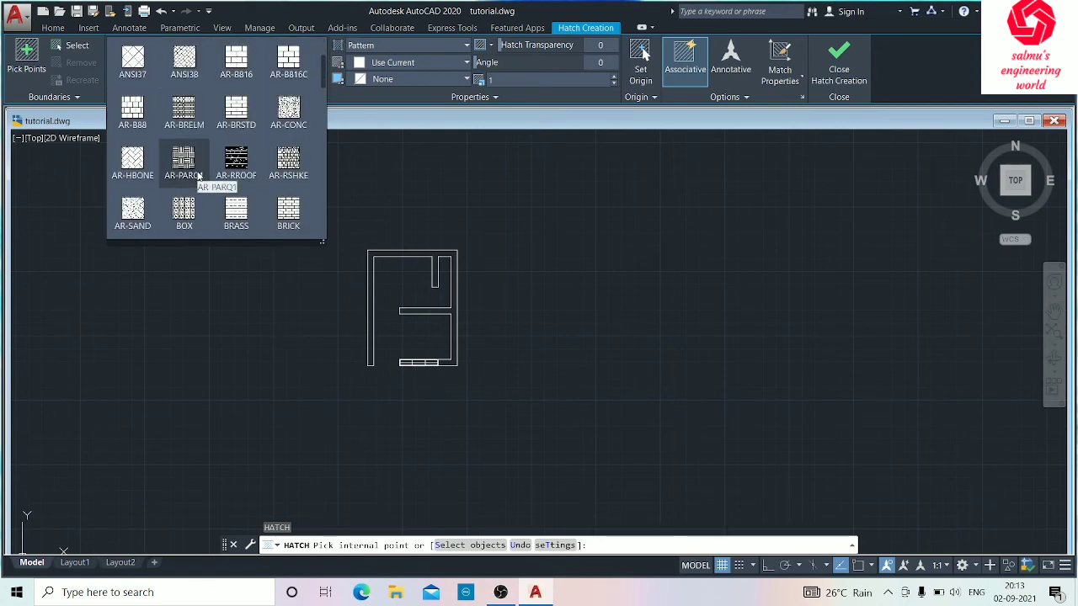
scroll(199, 179, down, 6)
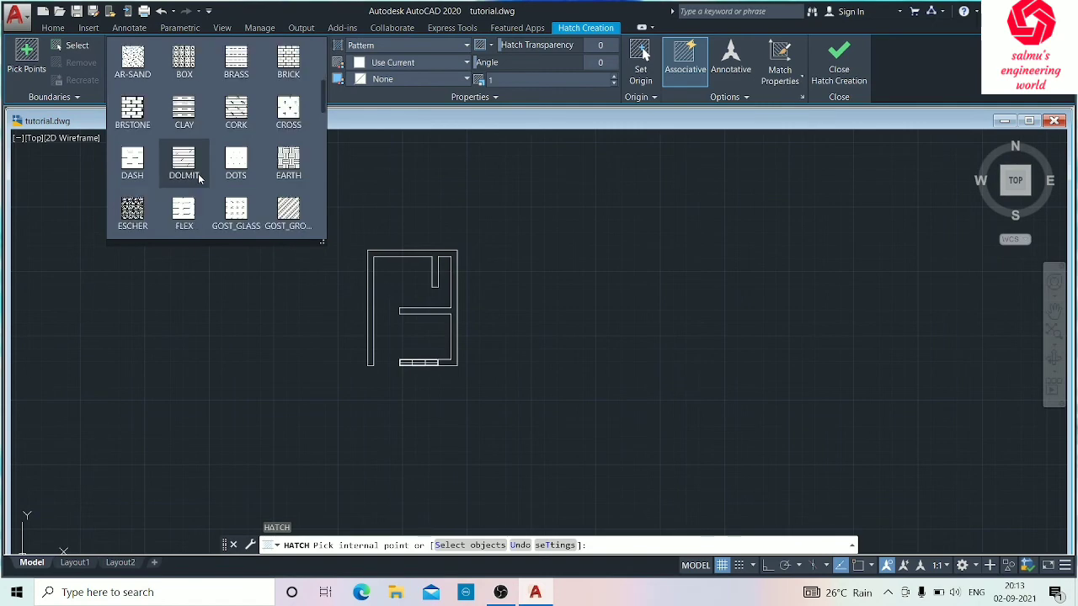
scroll(194, 181, down, 3)
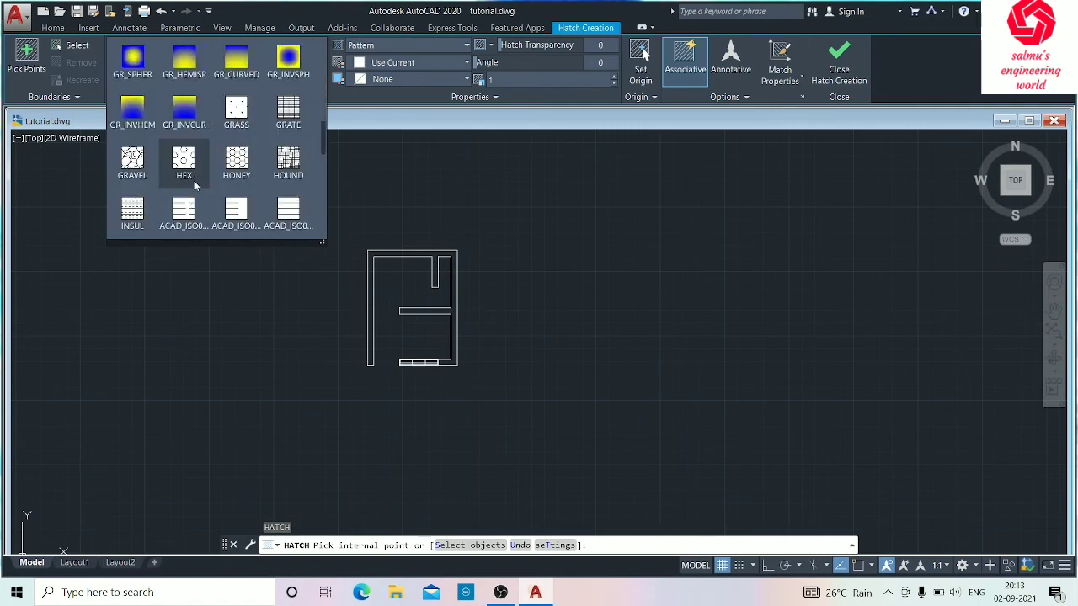
scroll(193, 181, up, 6)
scroll(194, 185, up, 6)
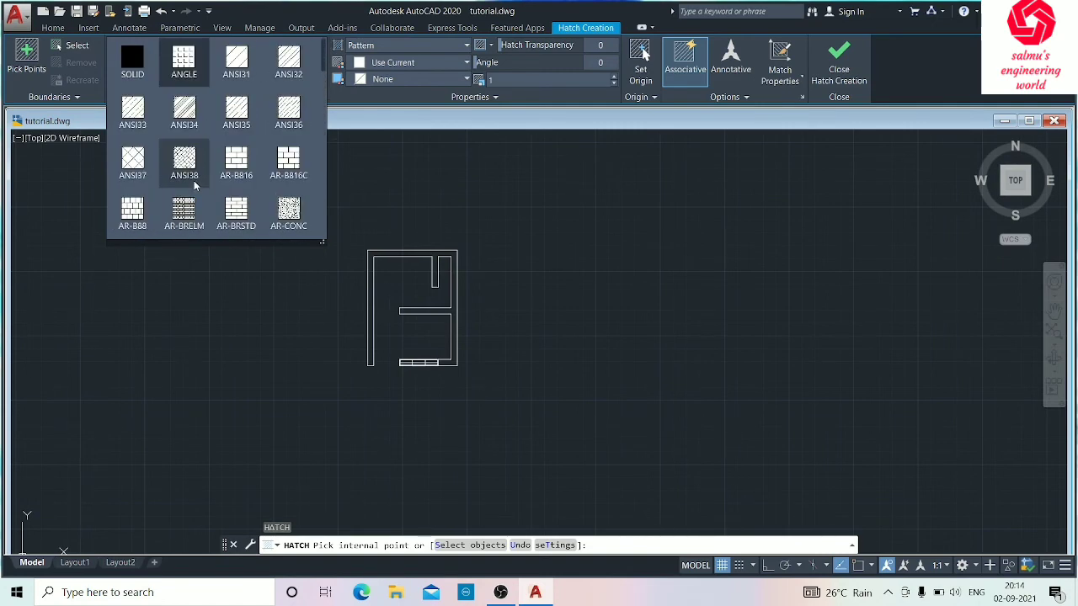
click(290, 66)
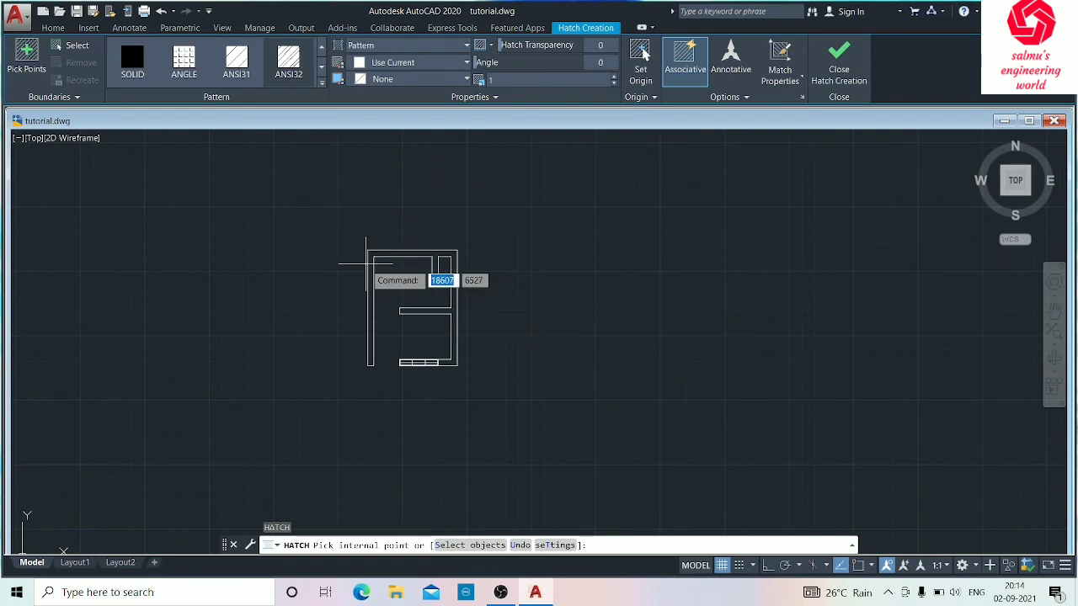
click(370, 274)
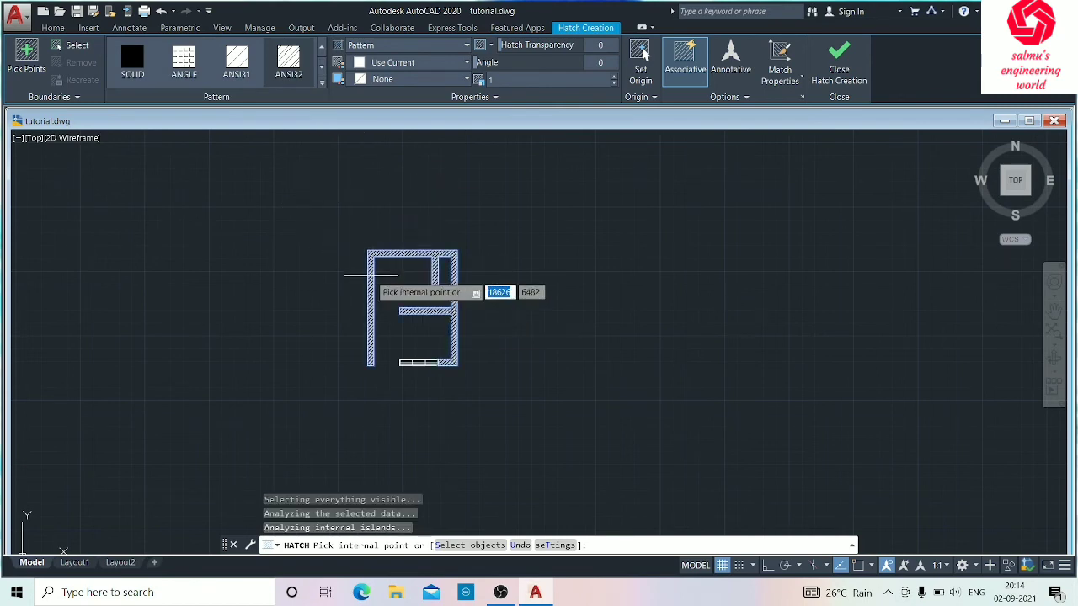
key(Escape)
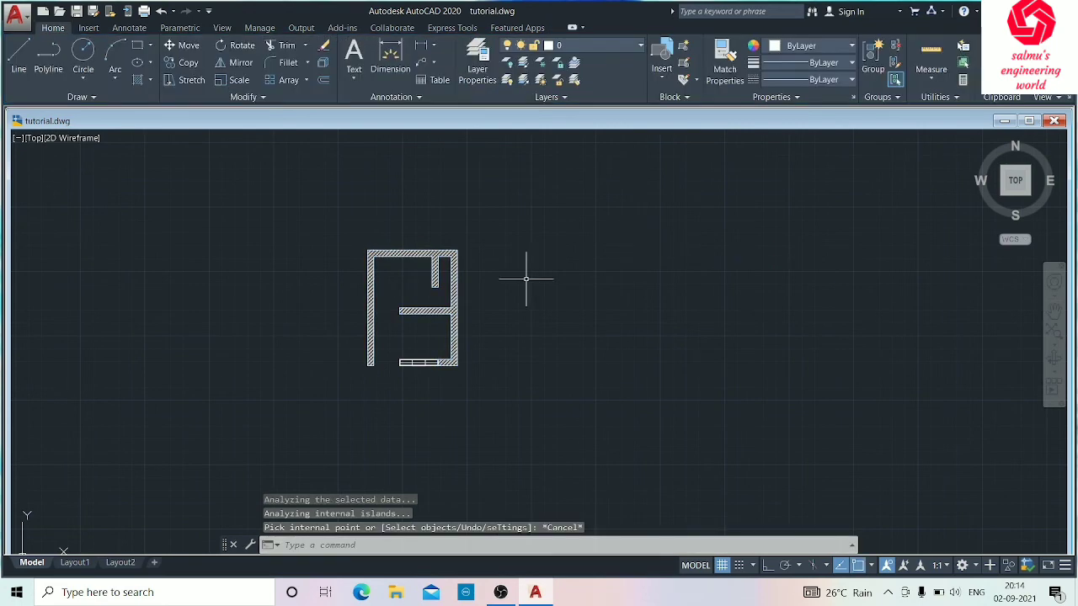
Step: Start a multiline text box in the floor plan's upper room and set its text height to 120
scroll(380, 323, up, 4)
scroll(385, 300, down, 2)
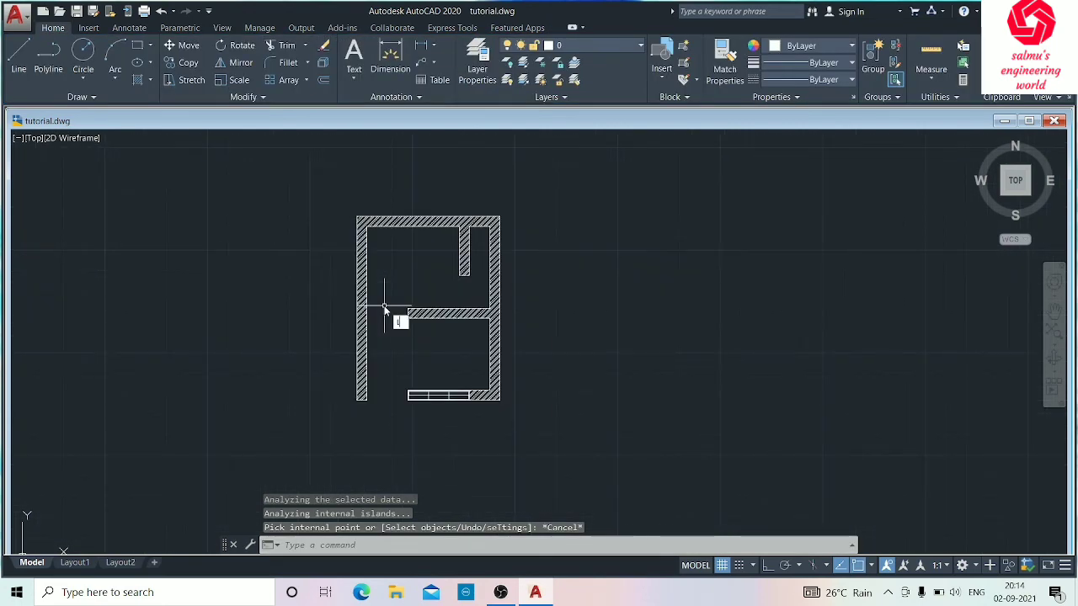
key(Return)
click(397, 266)
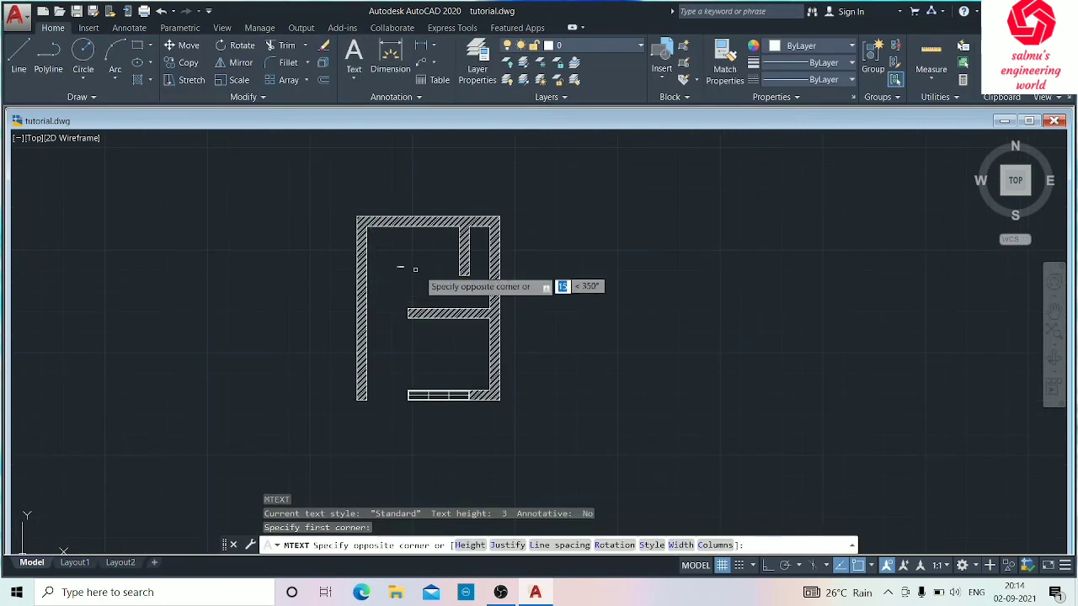
click(574, 292)
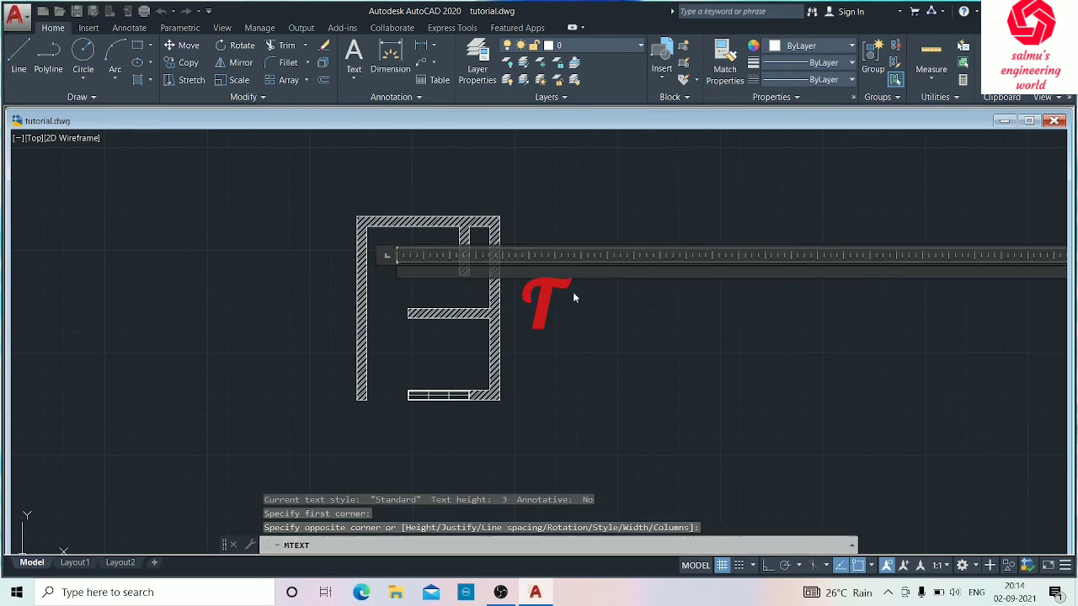
click(158, 65)
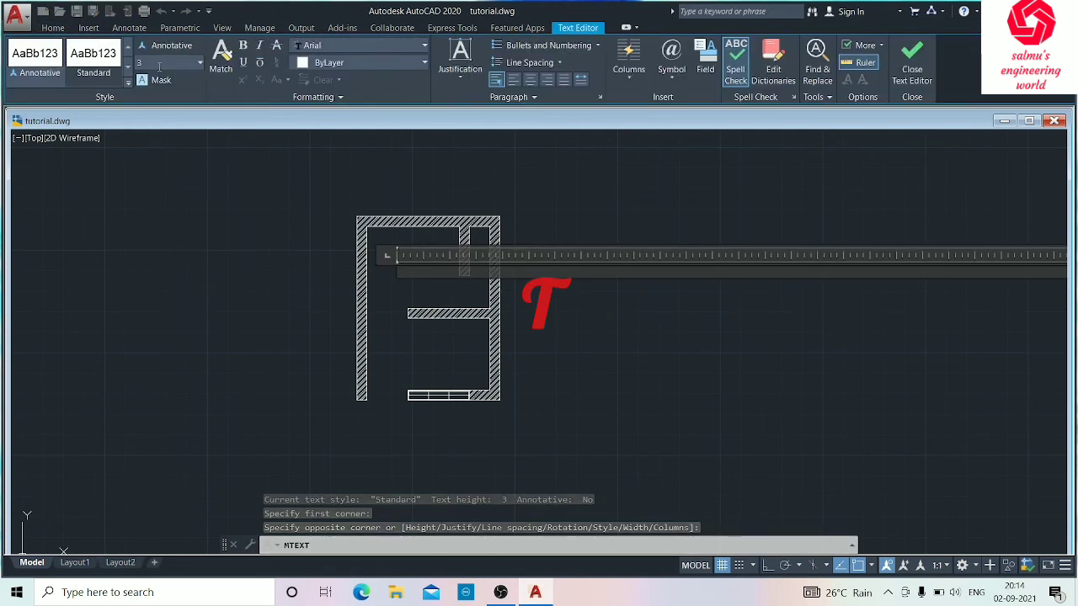
text(12)
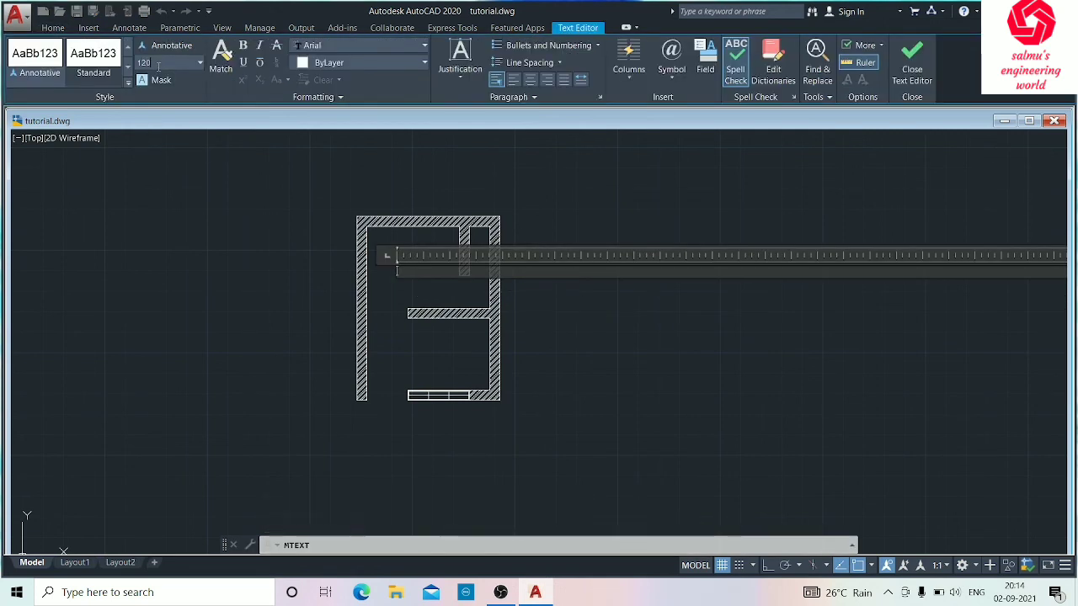
text(0)
key(Return)
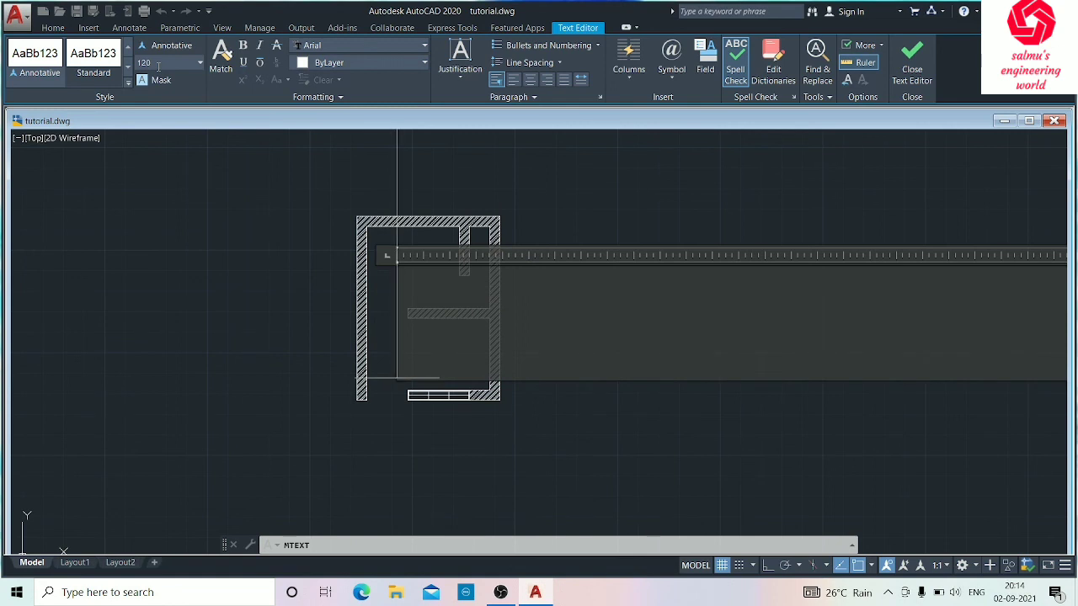
Step: Enter the room label BED ROOM in the text box and finish the text
text(BED)
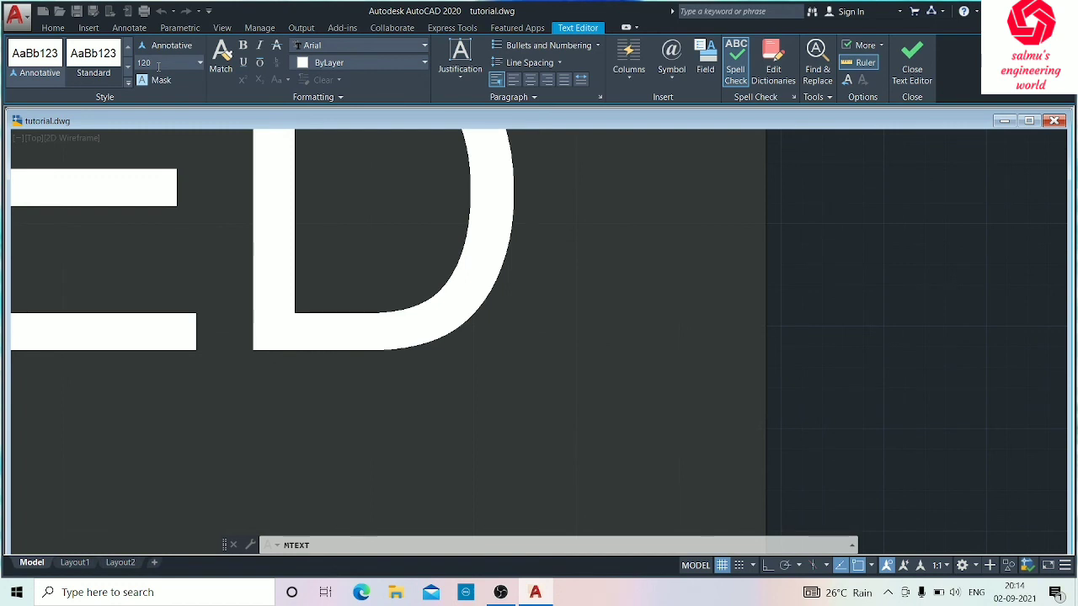
text(ROOM)
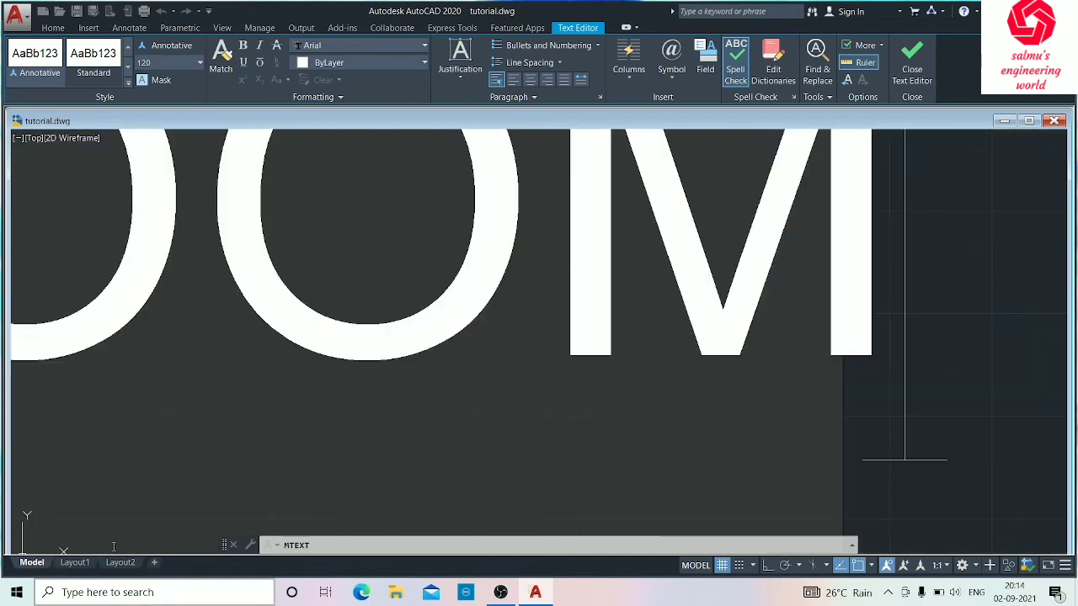
scroll(17, 455, down, 6)
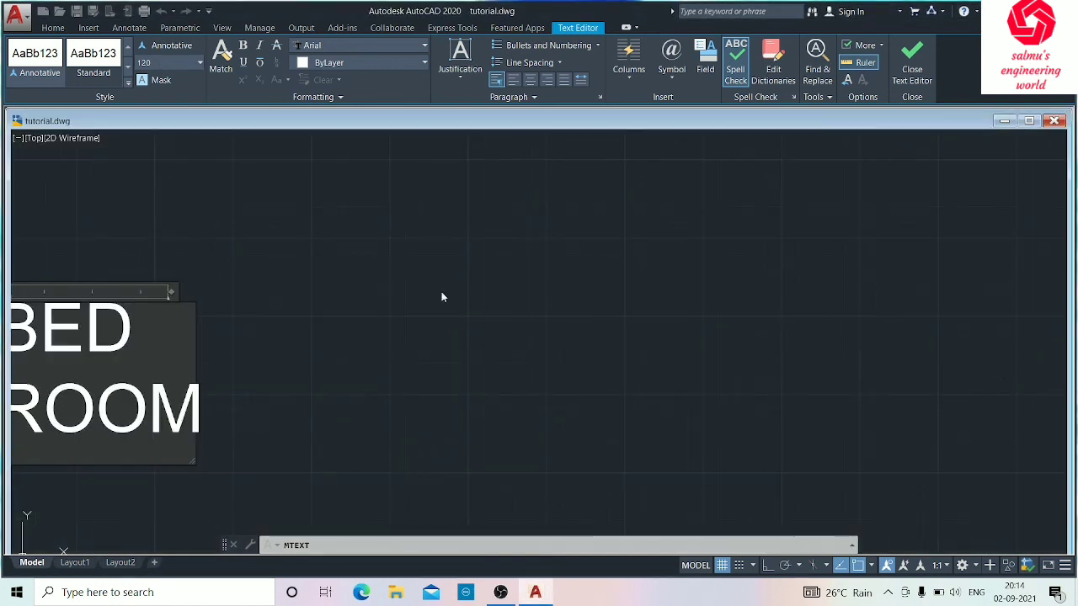
scroll(320, 335, down, 4)
scroll(213, 336, up, 4)
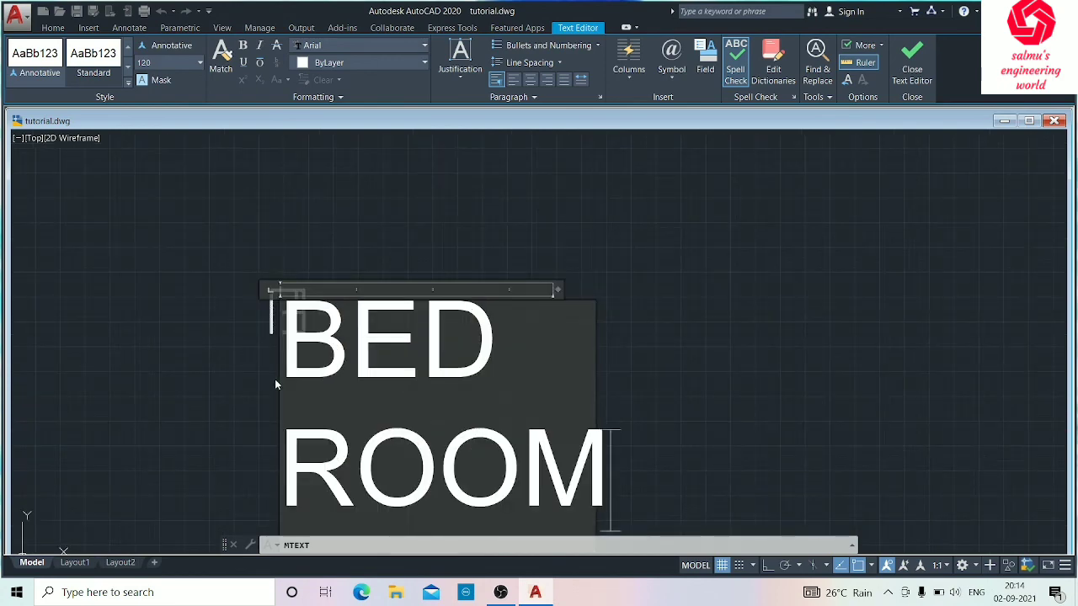
scroll(270, 394, down, 4)
click(264, 390)
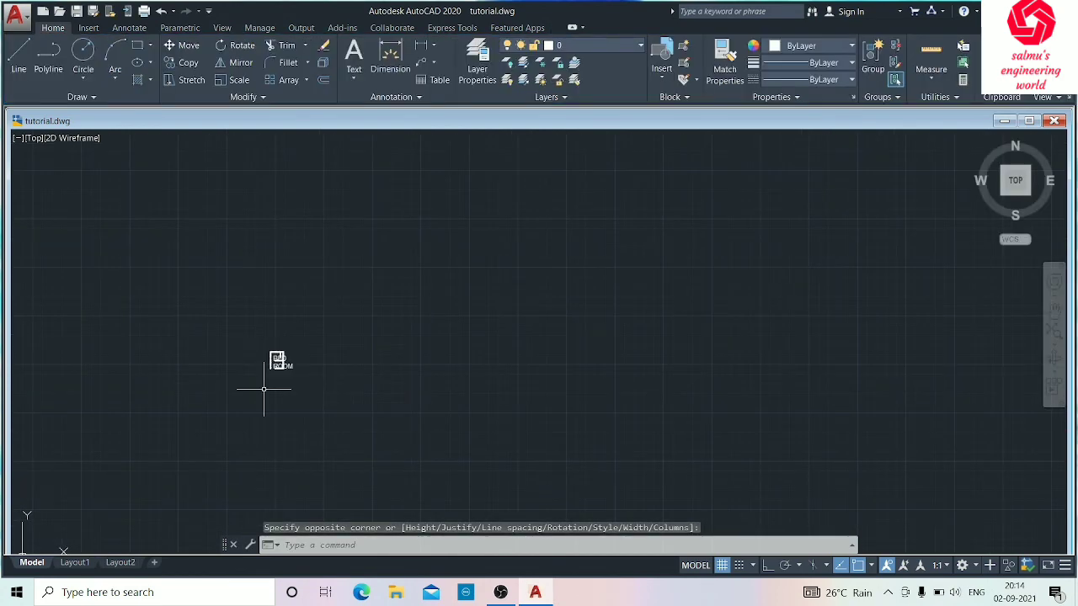
scroll(265, 387, up, 6)
middle_drag(273, 364, 207, 466)
middle_drag(249, 372, 199, 393)
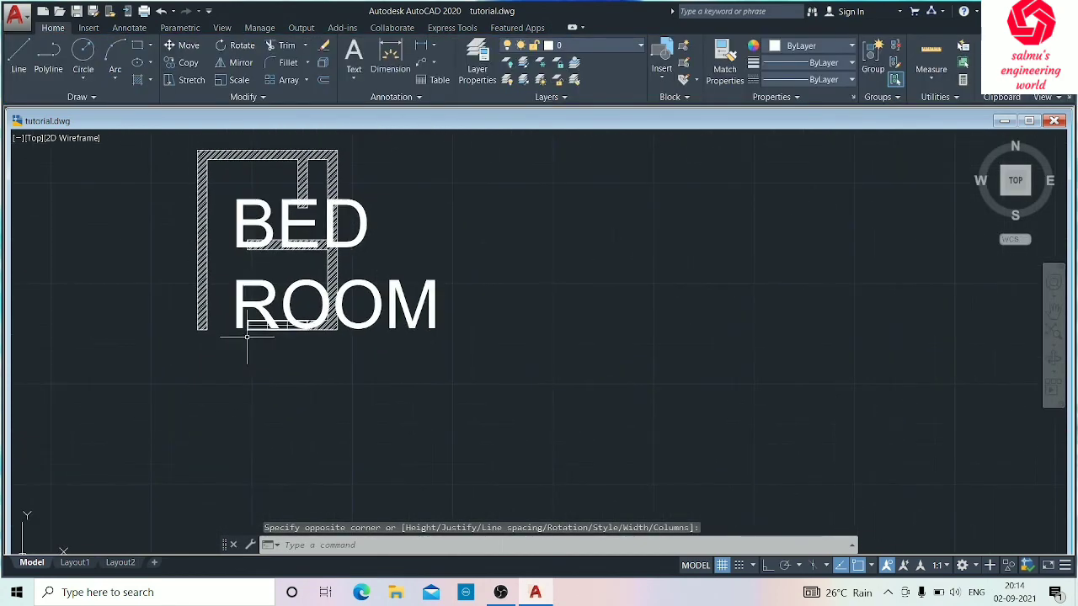
Step: Scale the BED ROOM text down slightly, using a base point at the lower end of the word ROOM
click(299, 305)
click(286, 308)
right_click(286, 293)
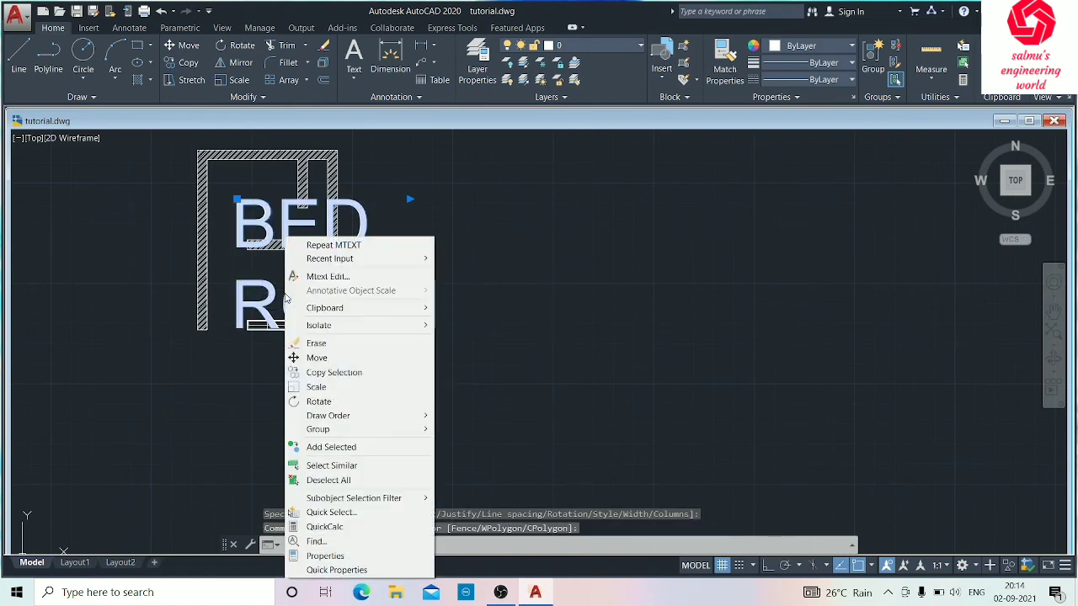
click(313, 388)
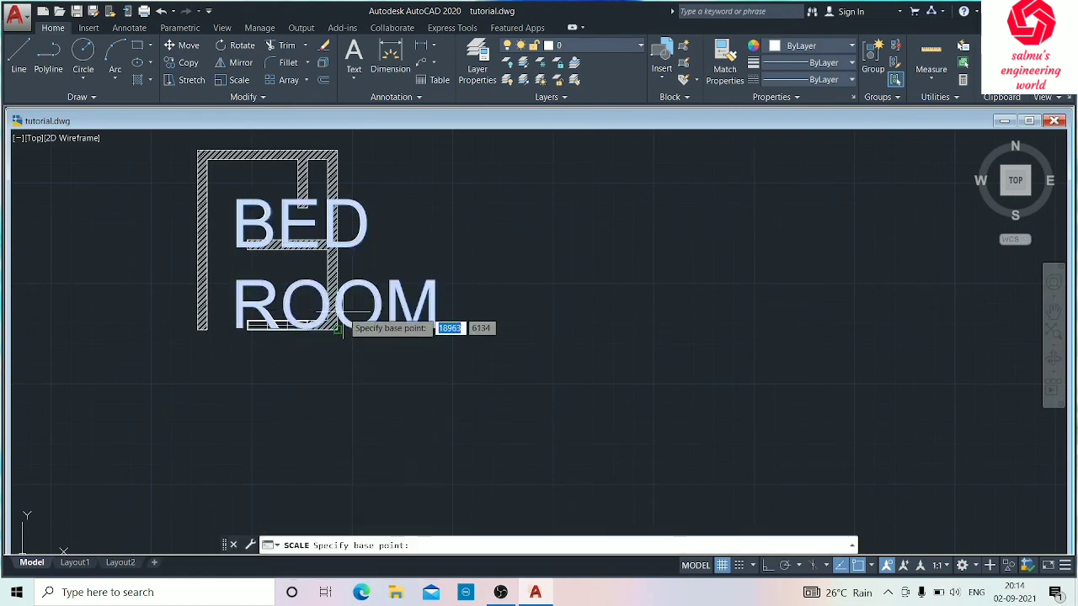
click(434, 319)
click(491, 320)
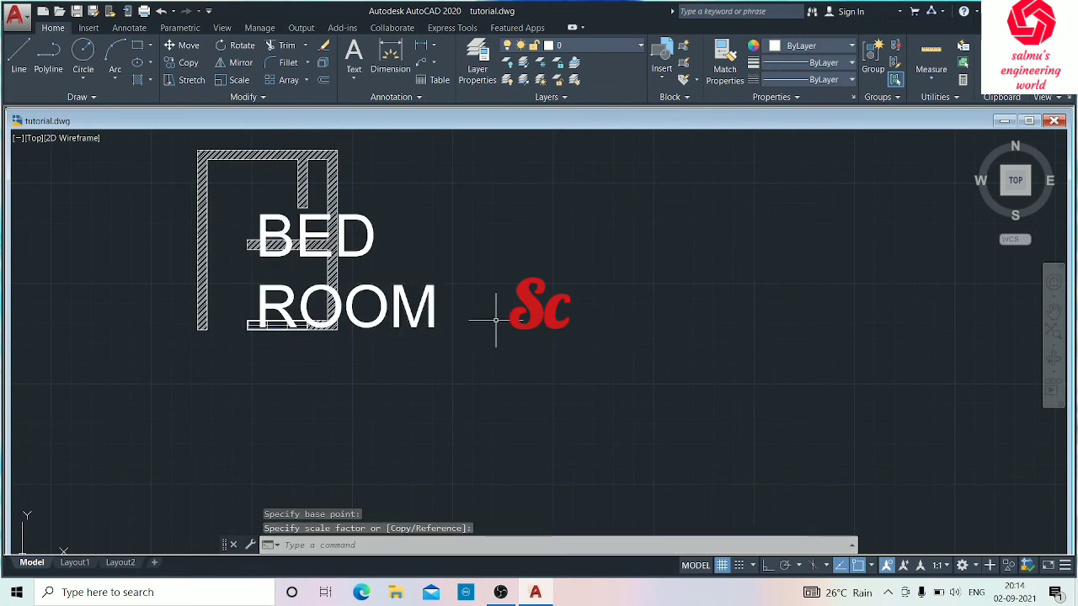
Step: Scale the BED ROOM text again, from a base point just outside the plan's right wall, until it is small enough for a room
click(391, 311)
right_click(394, 311)
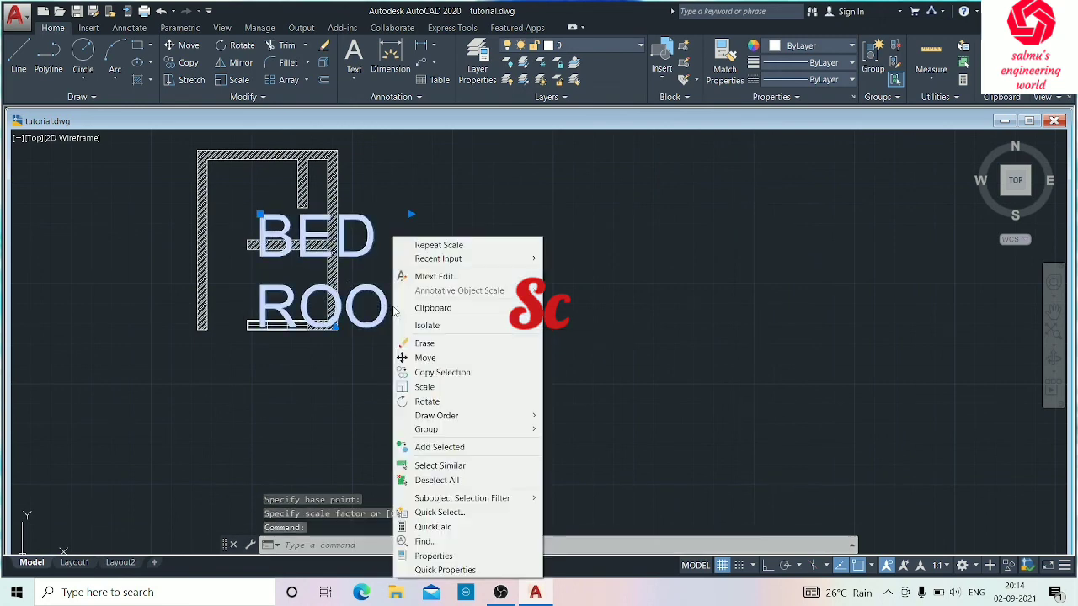
click(425, 387)
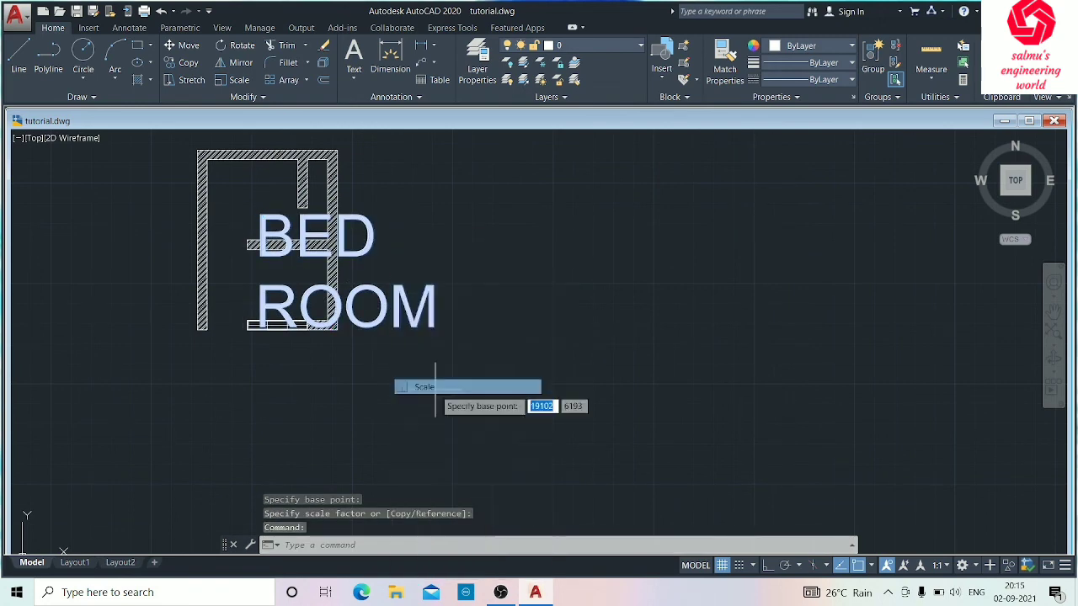
click(364, 320)
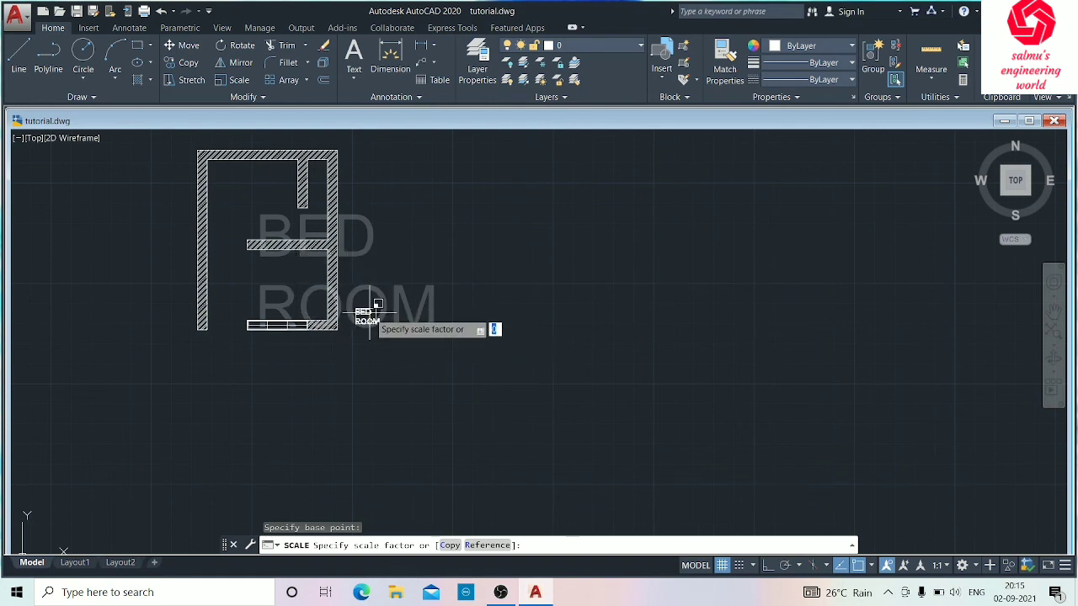
click(371, 314)
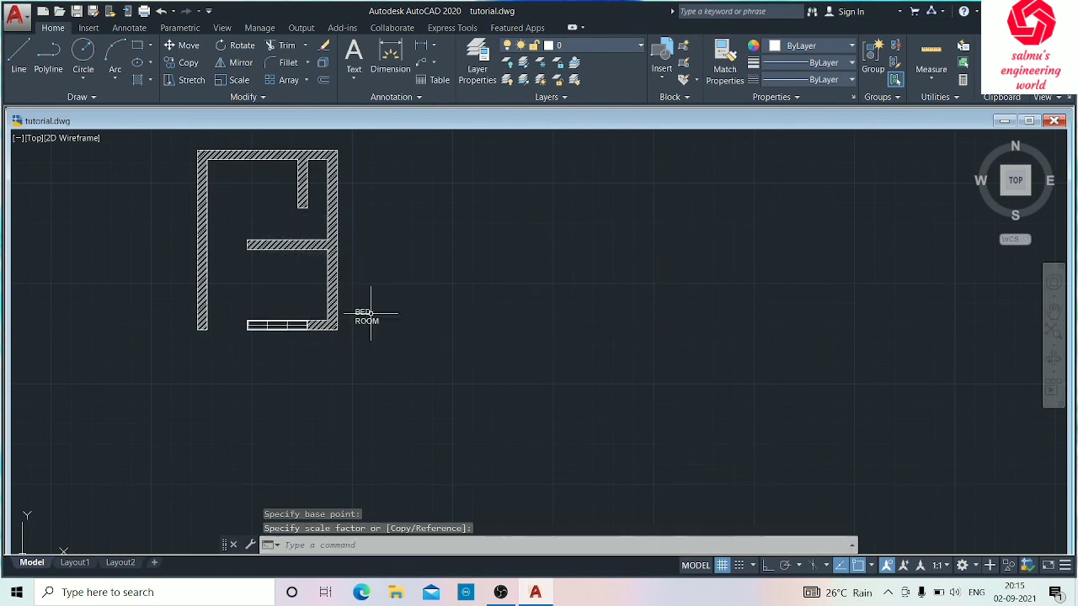
Step: Edit the label's text to read BEDROOM on a single line and finish the text edit
right_click(366, 320)
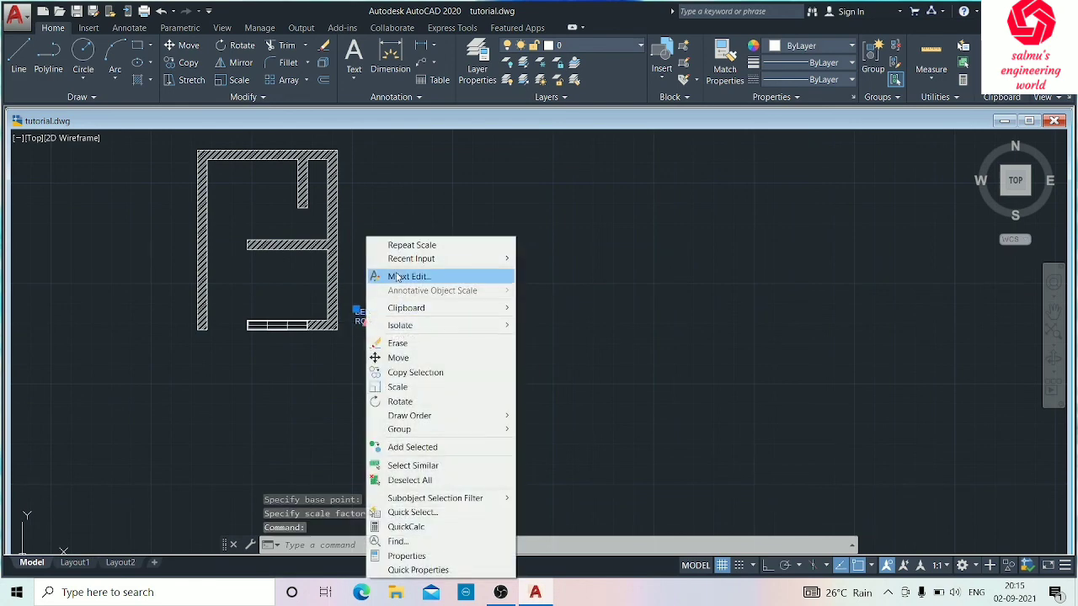
click(389, 276)
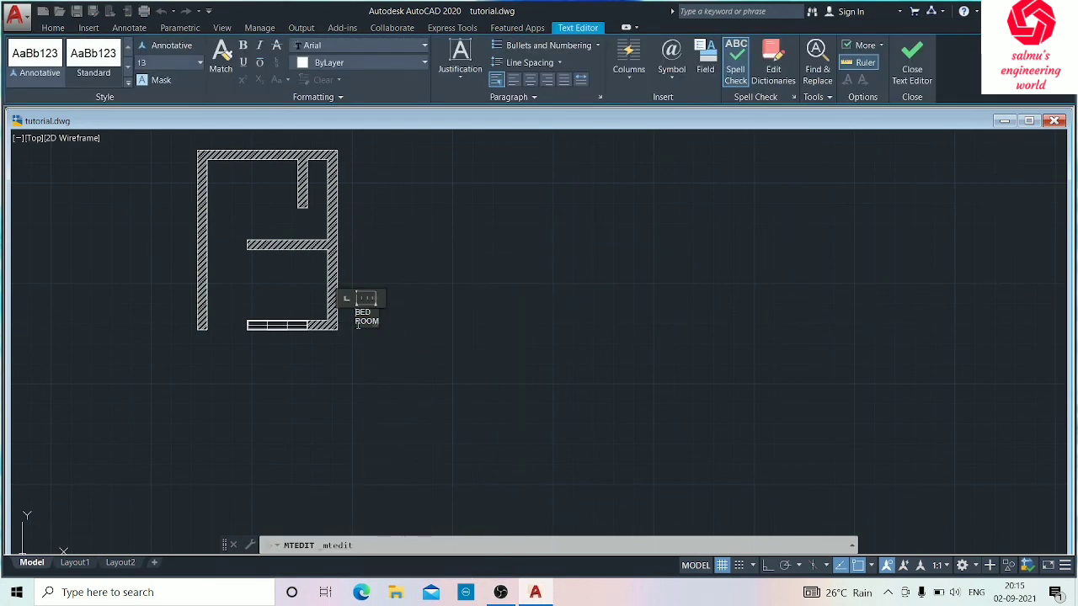
key(Return)
key(BackSpace)
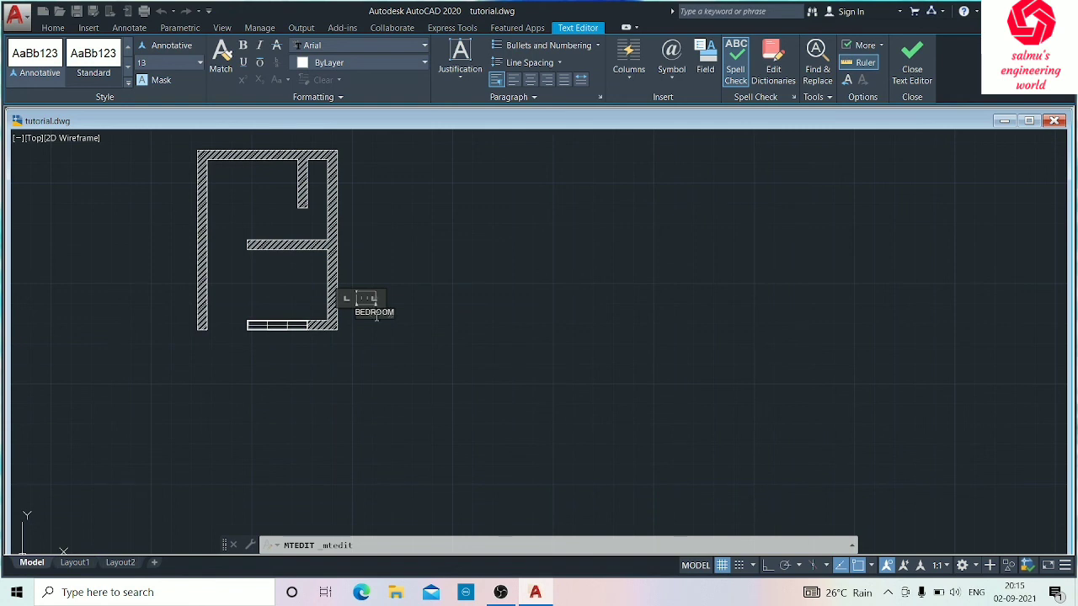
key(Escape)
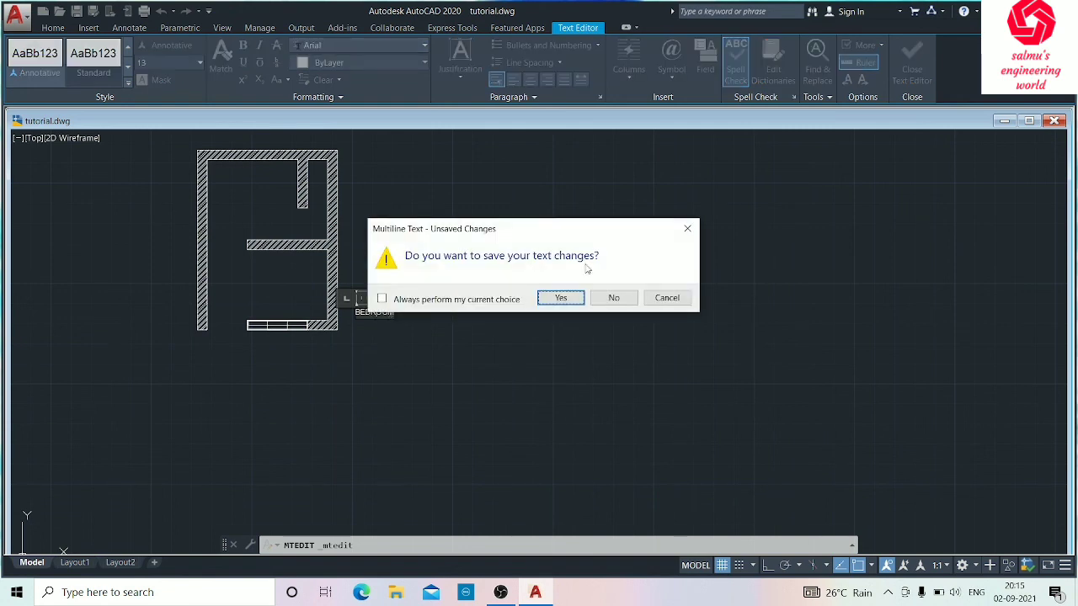
click(671, 297)
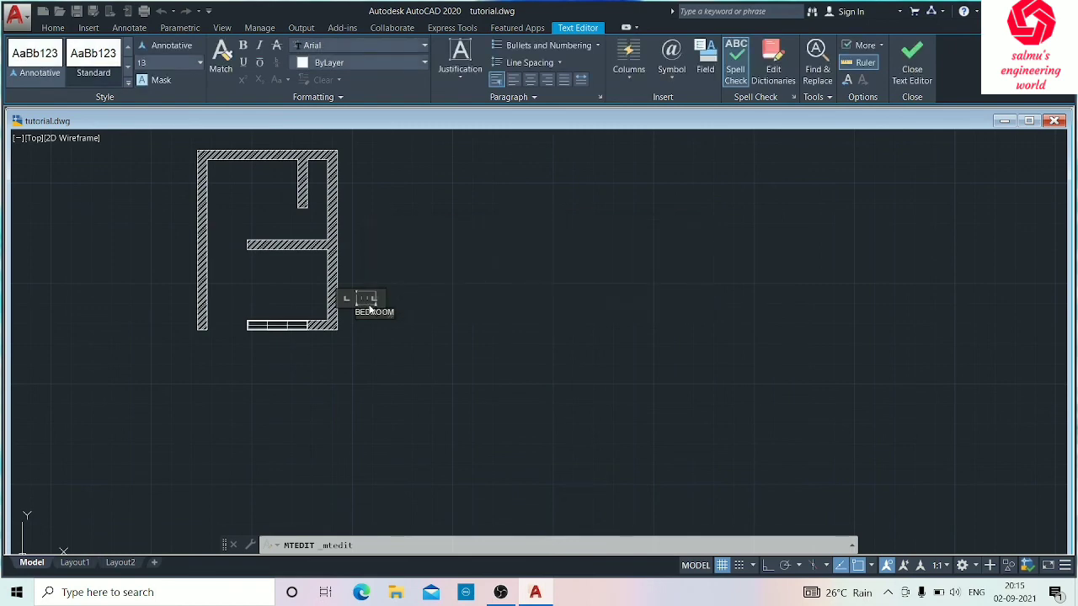
click(370, 309)
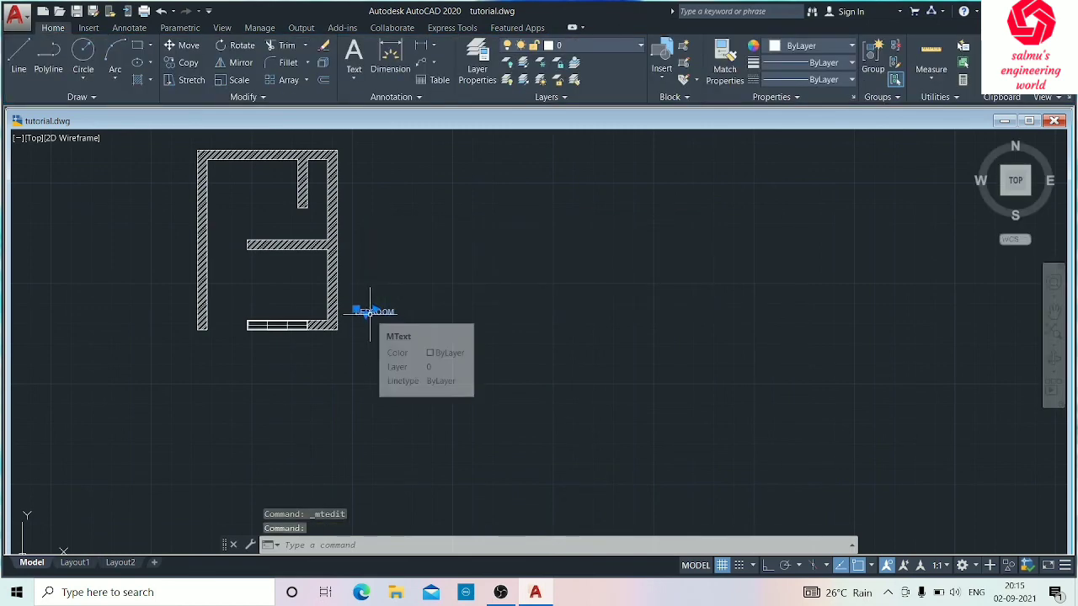
Step: Move the BEDROOM label from outside the right wall into the middle of the upper room
text(M)
key(Return)
click(371, 312)
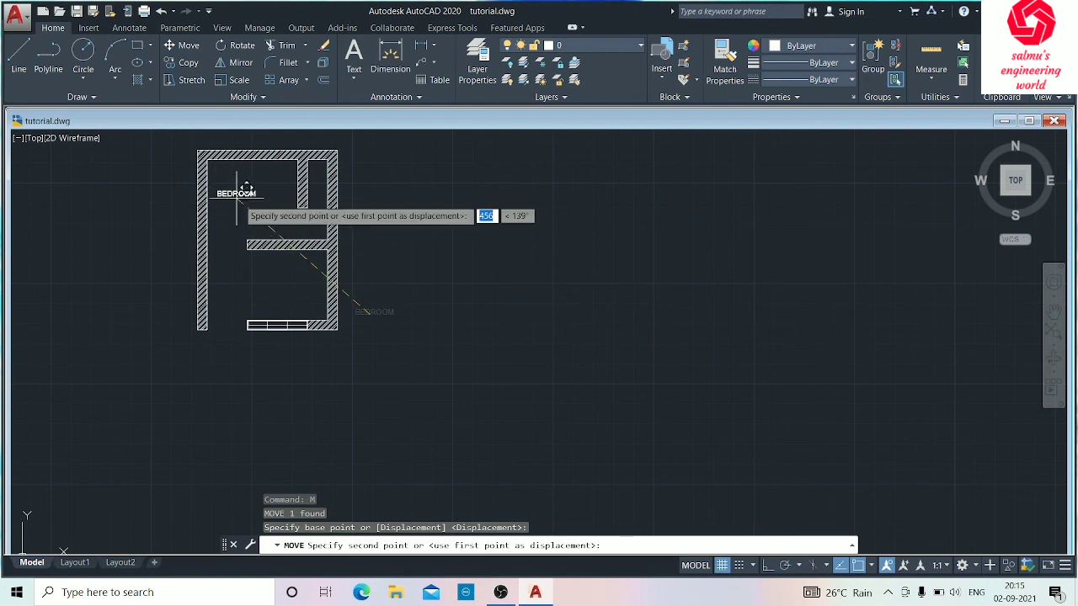
click(264, 193)
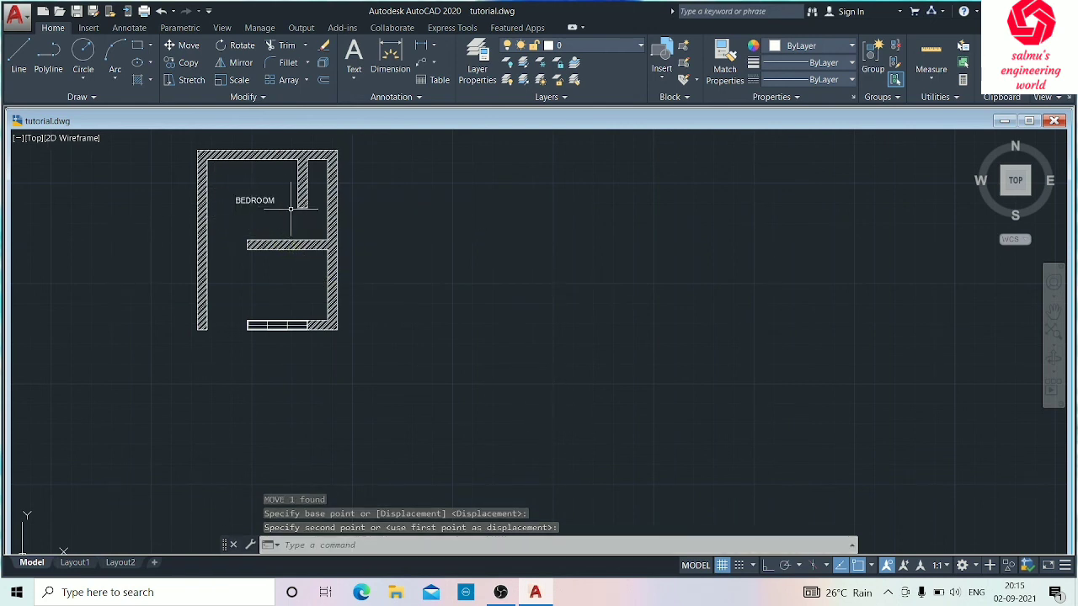
Step: Copy the BEDROOM label into the middle of the lower room
click(266, 200)
text(co)
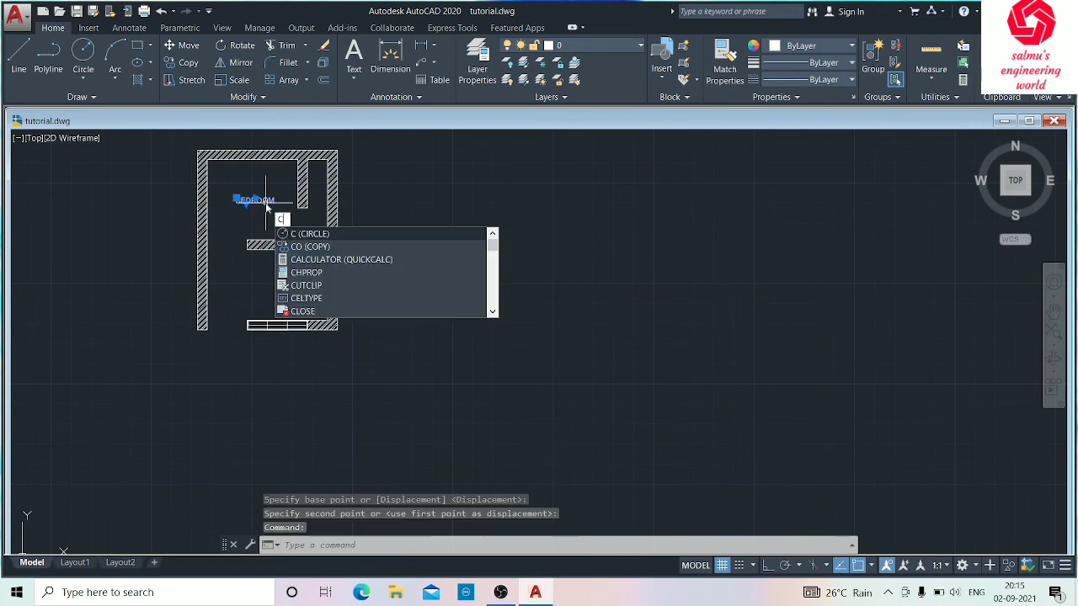
key(Return)
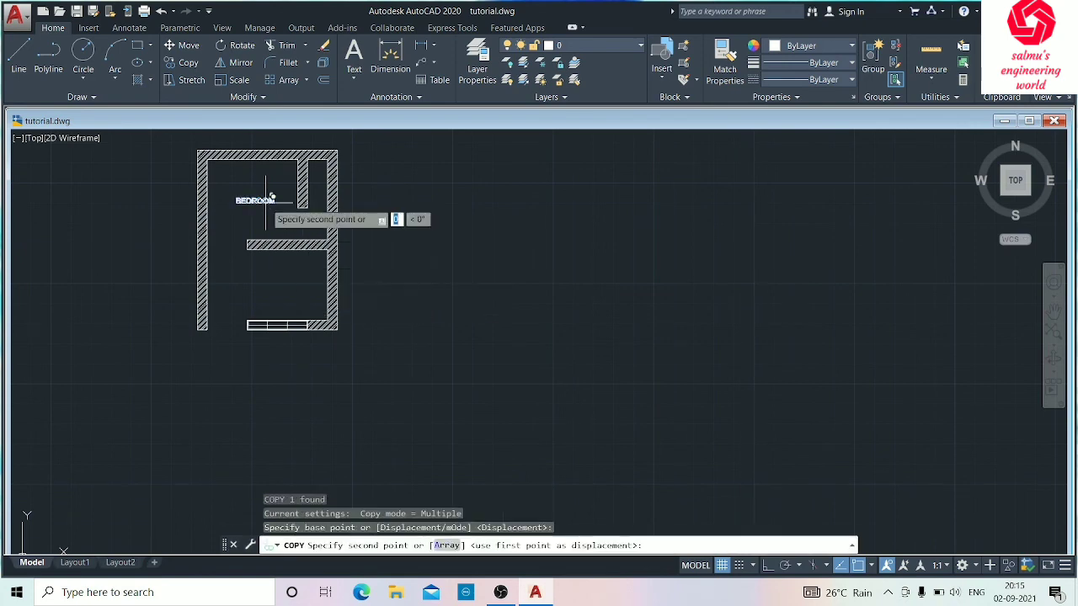
click(267, 202)
click(286, 284)
key(Escape)
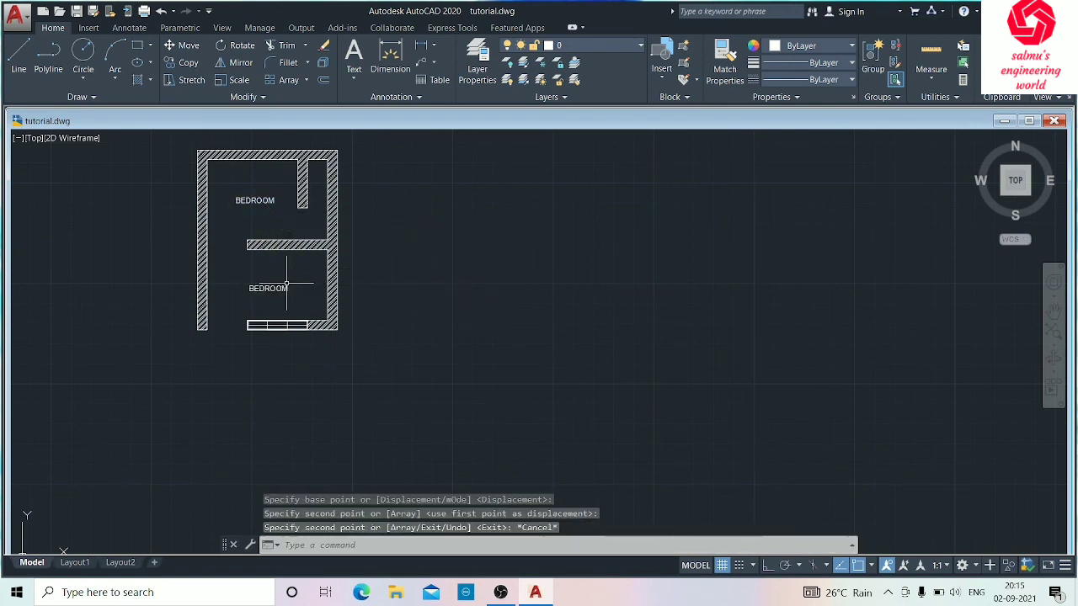
Step: Change the copied label in the lower room to DININGROOM and save the drawing
click(267, 288)
right_click(281, 288)
click(327, 275)
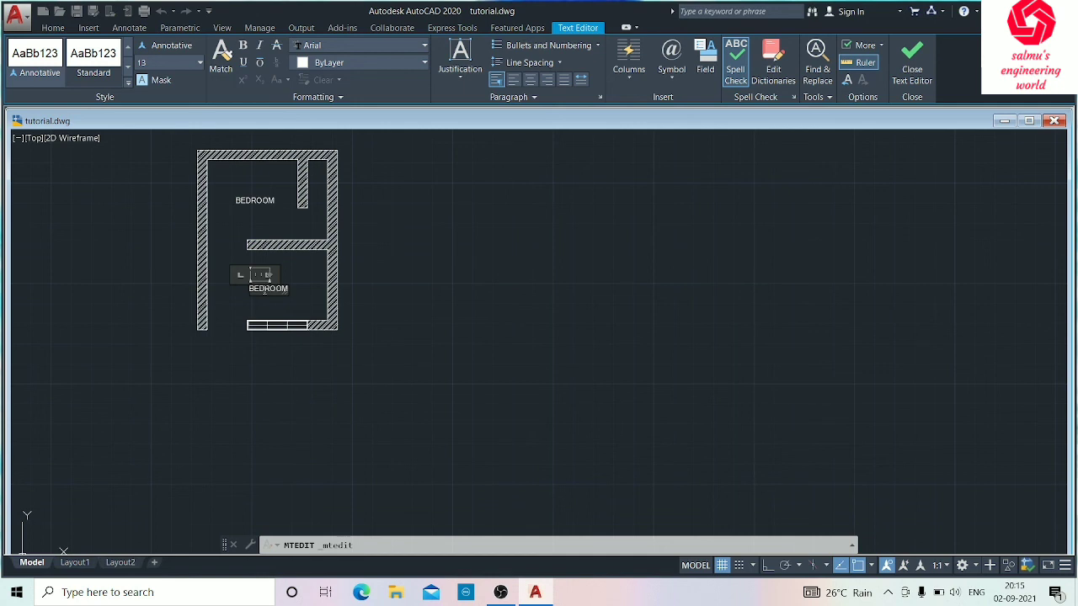
key(BackSpace)
key(BackSpace)
key(BackSpace)
text(DINING)
click(308, 284)
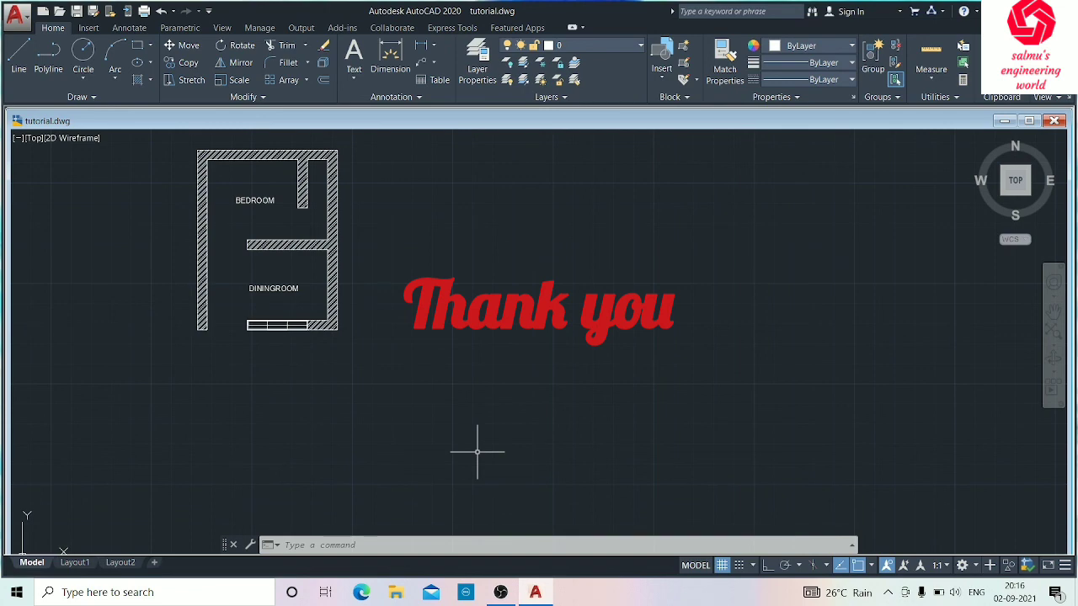
key(ctrl+s)
mouse_move(500, 592)
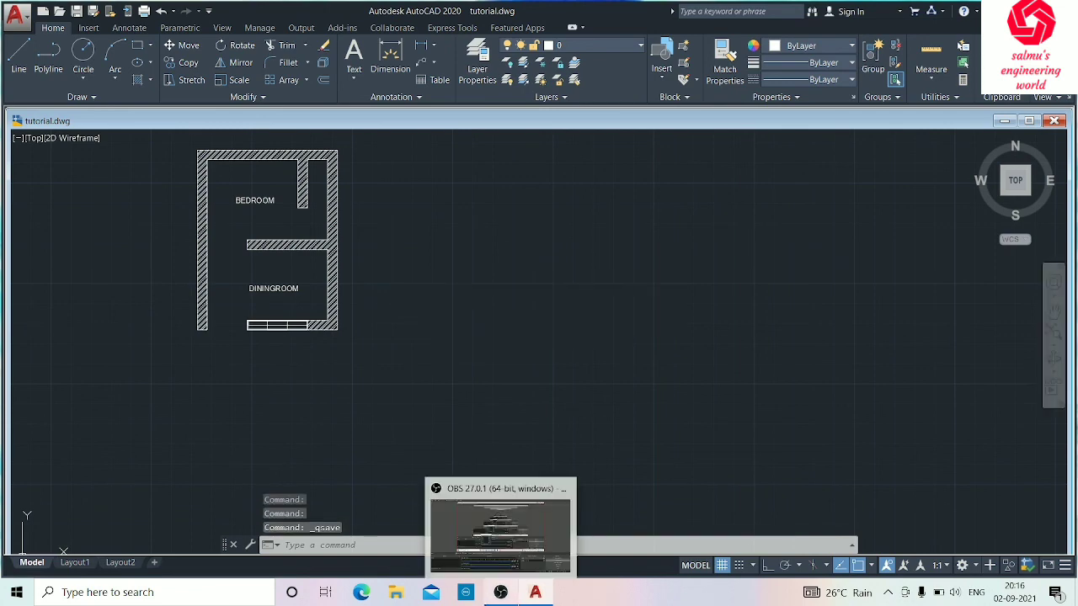